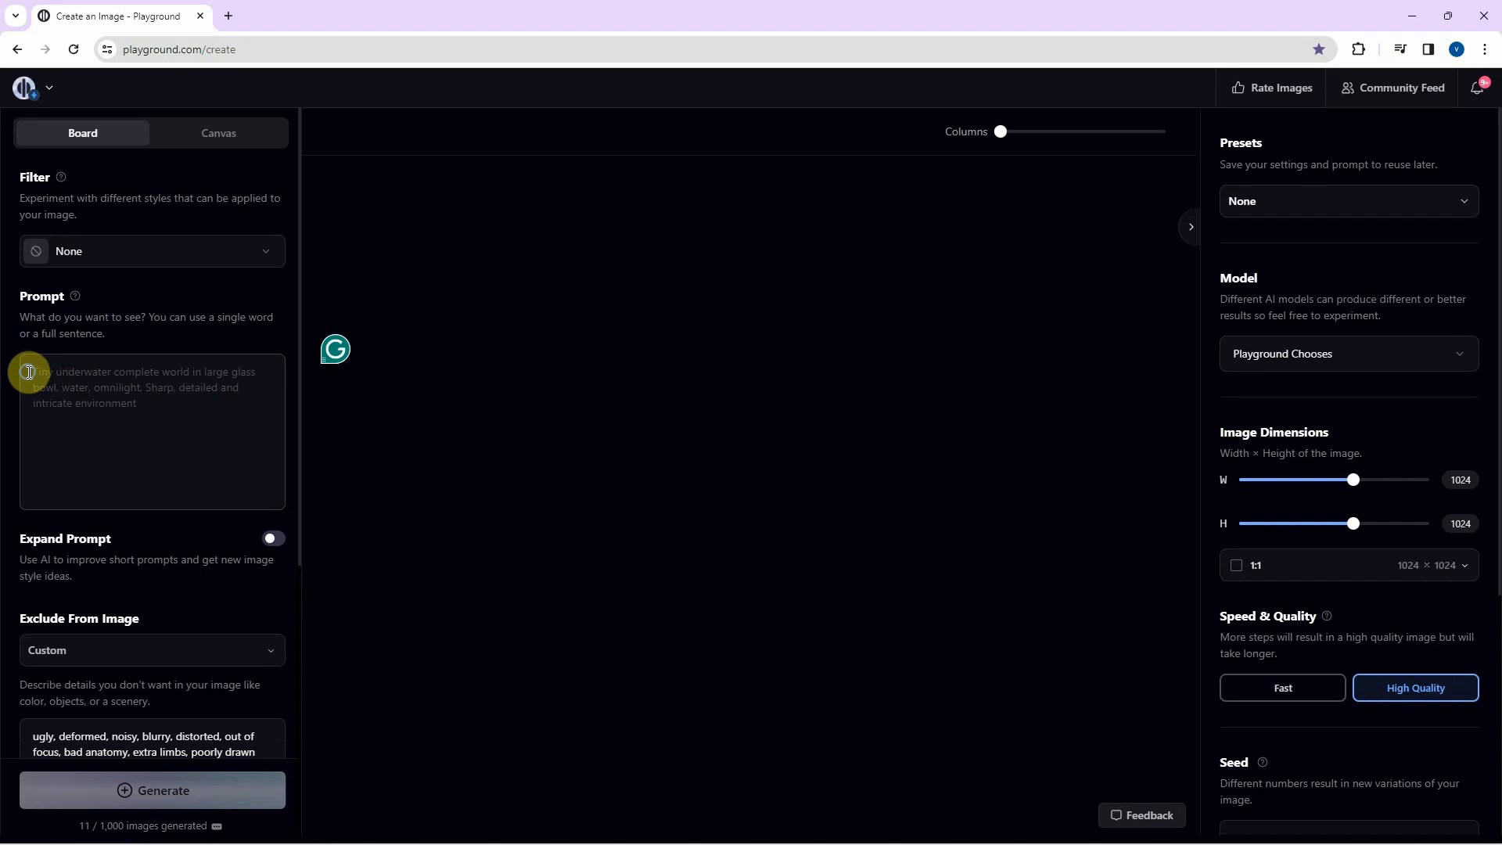
- Paste the prompt about a man with afro hair editing a video in an open office space and generate the image
right_click(28, 373)
left_click(91, 523)
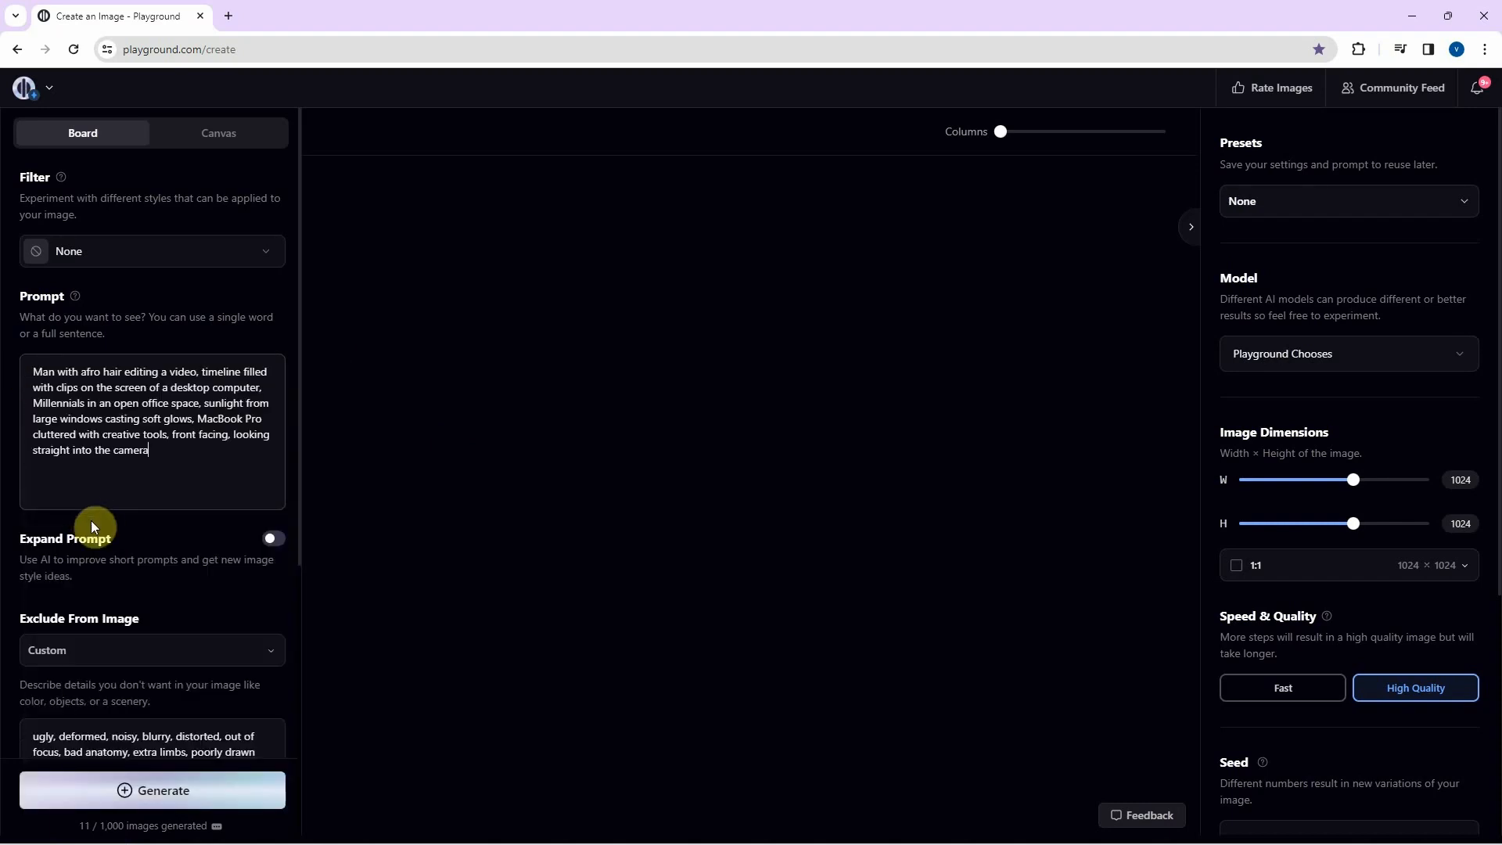
left_click(153, 805)
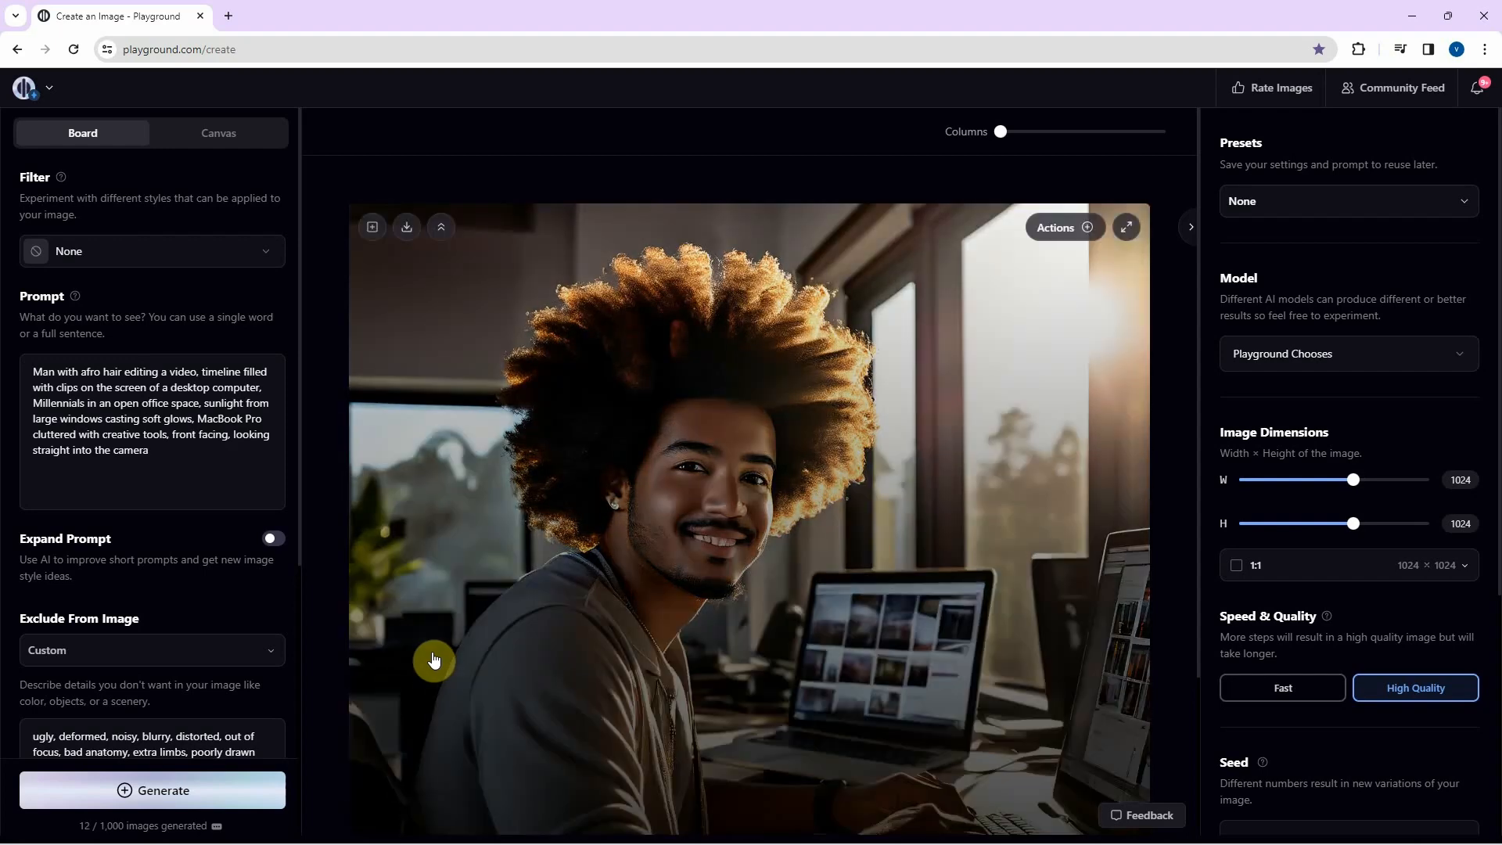
scroll(782, 632, "down", 1)
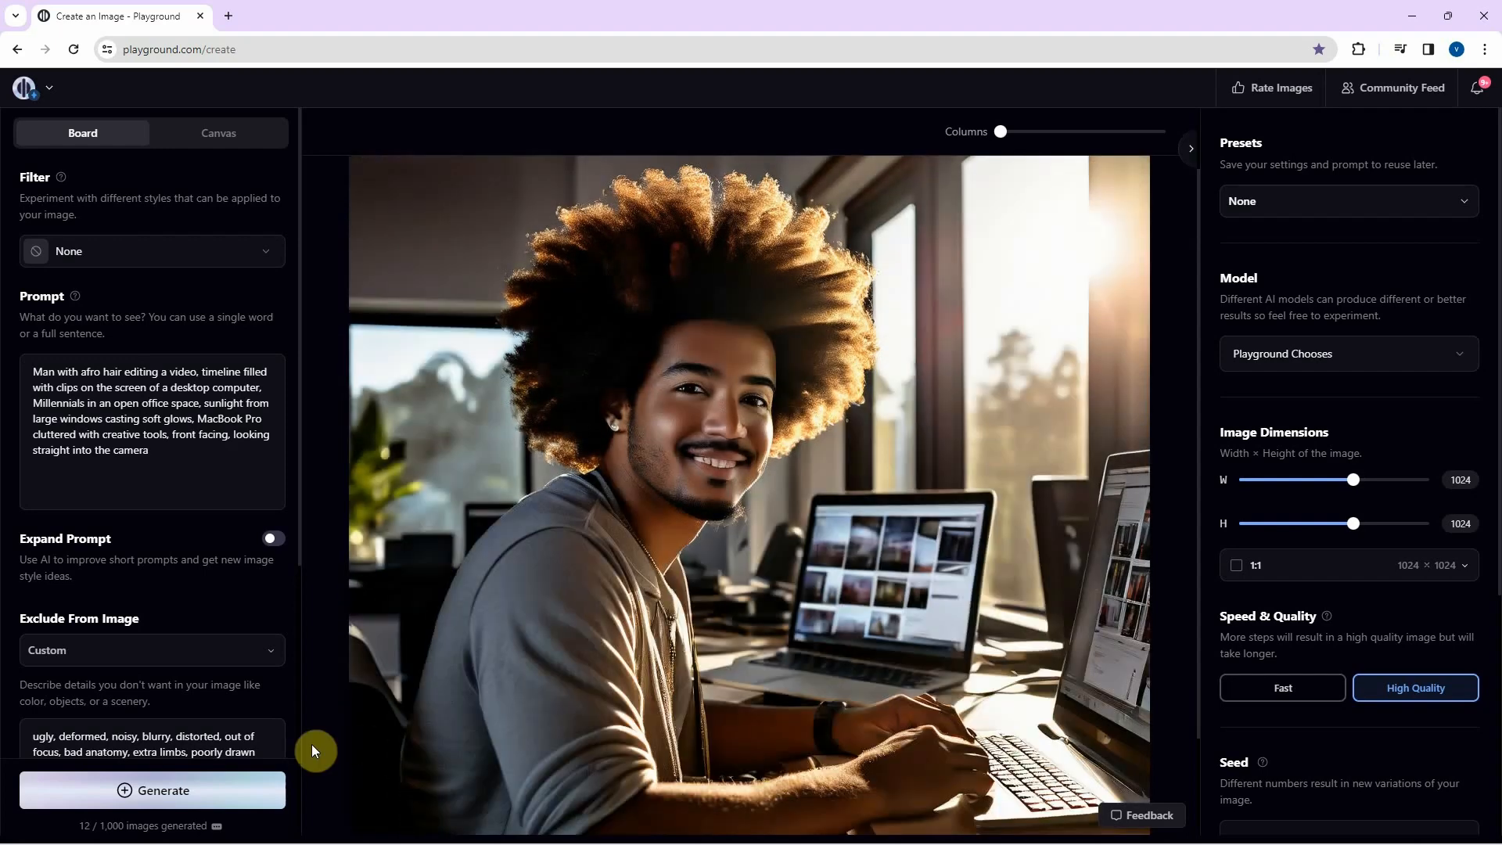
- Generate another variation from the same prompt and download the resulting image of the man
left_click(180, 798)
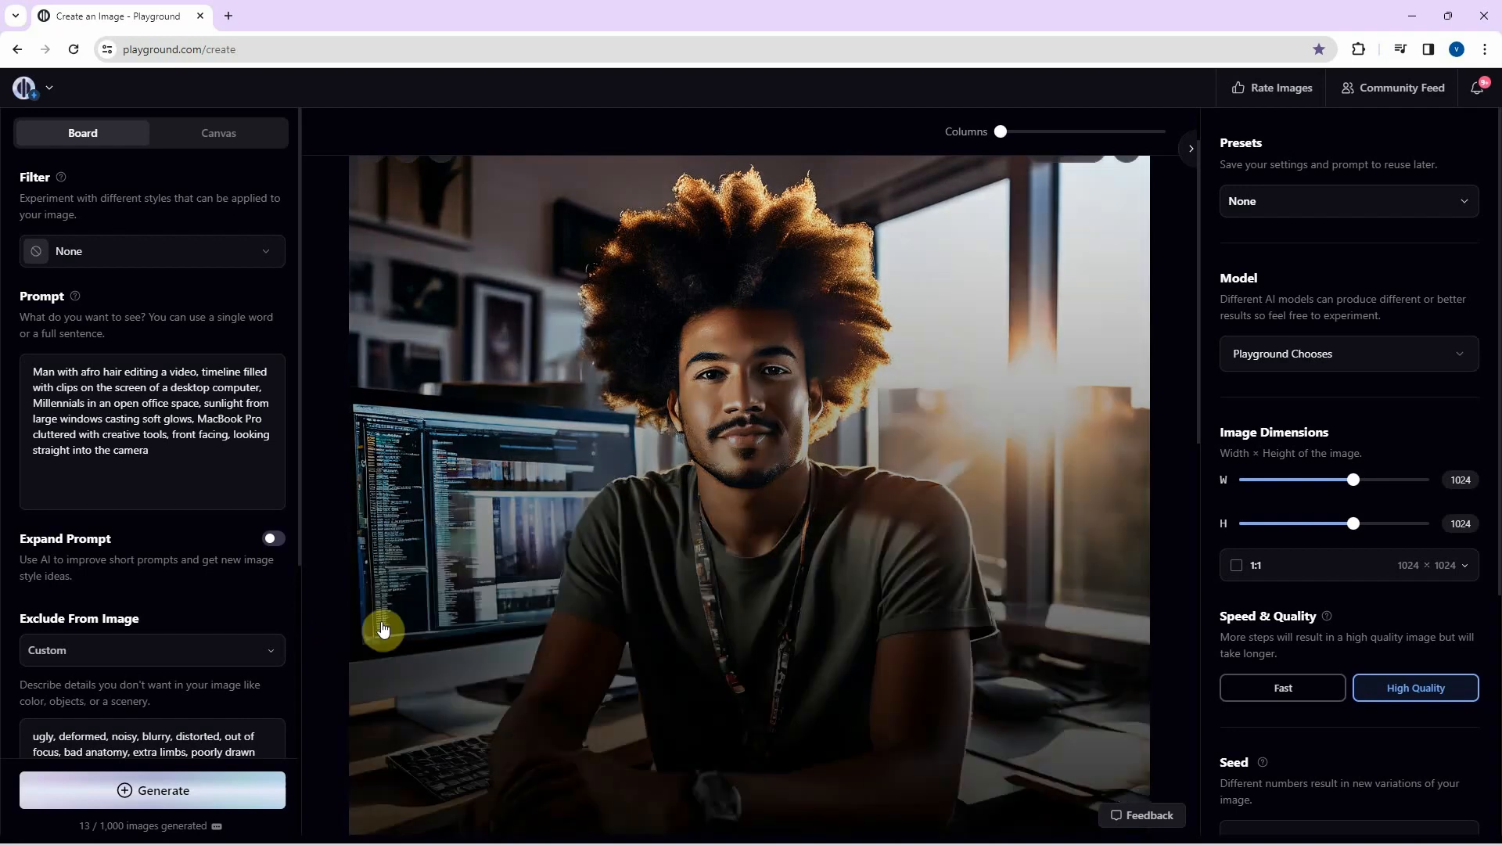
scroll(497, 618, "up", 1)
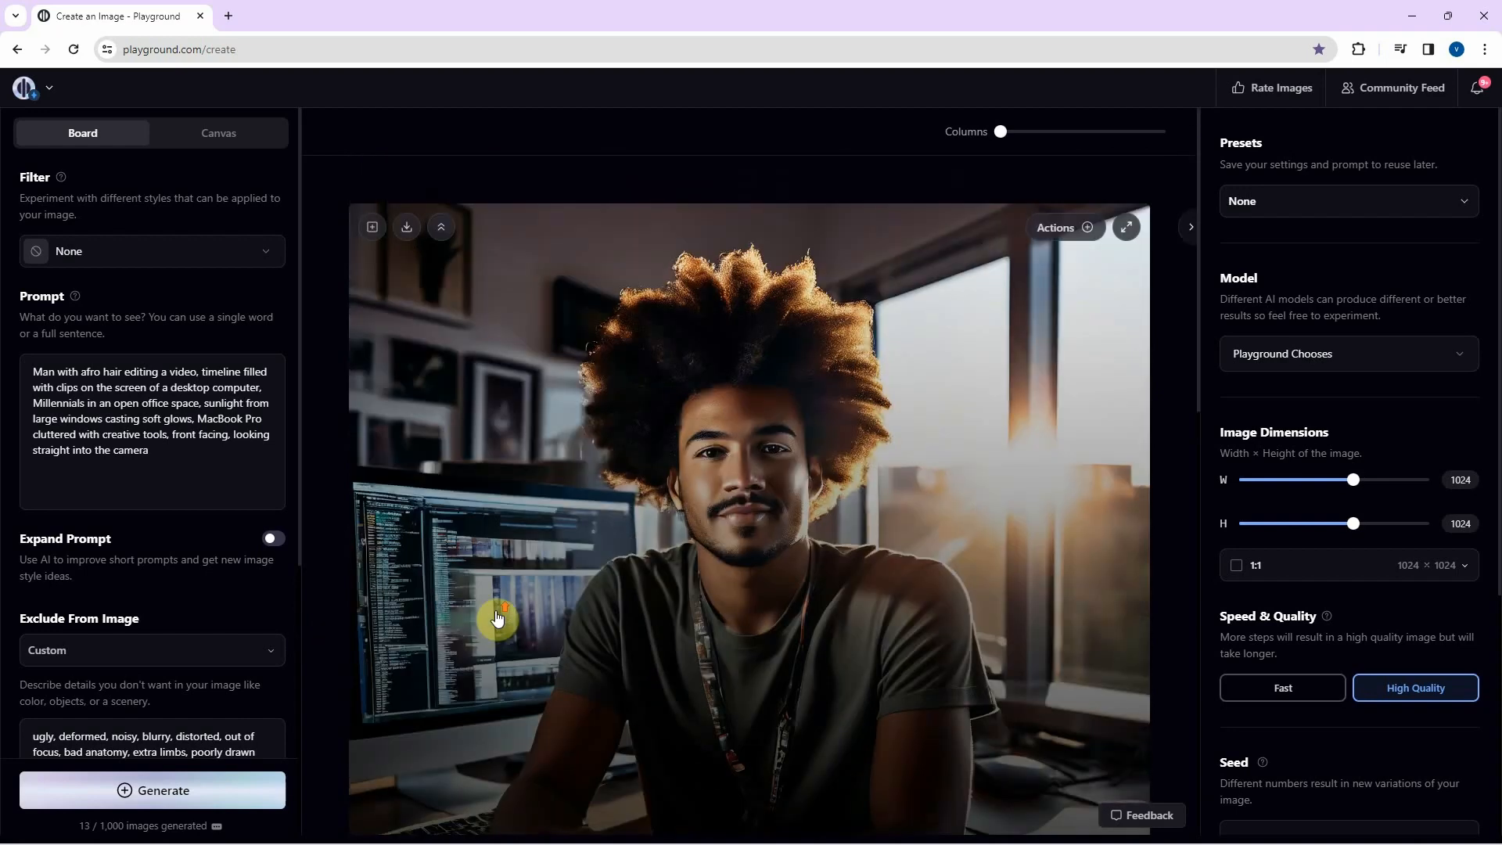
left_click(409, 231)
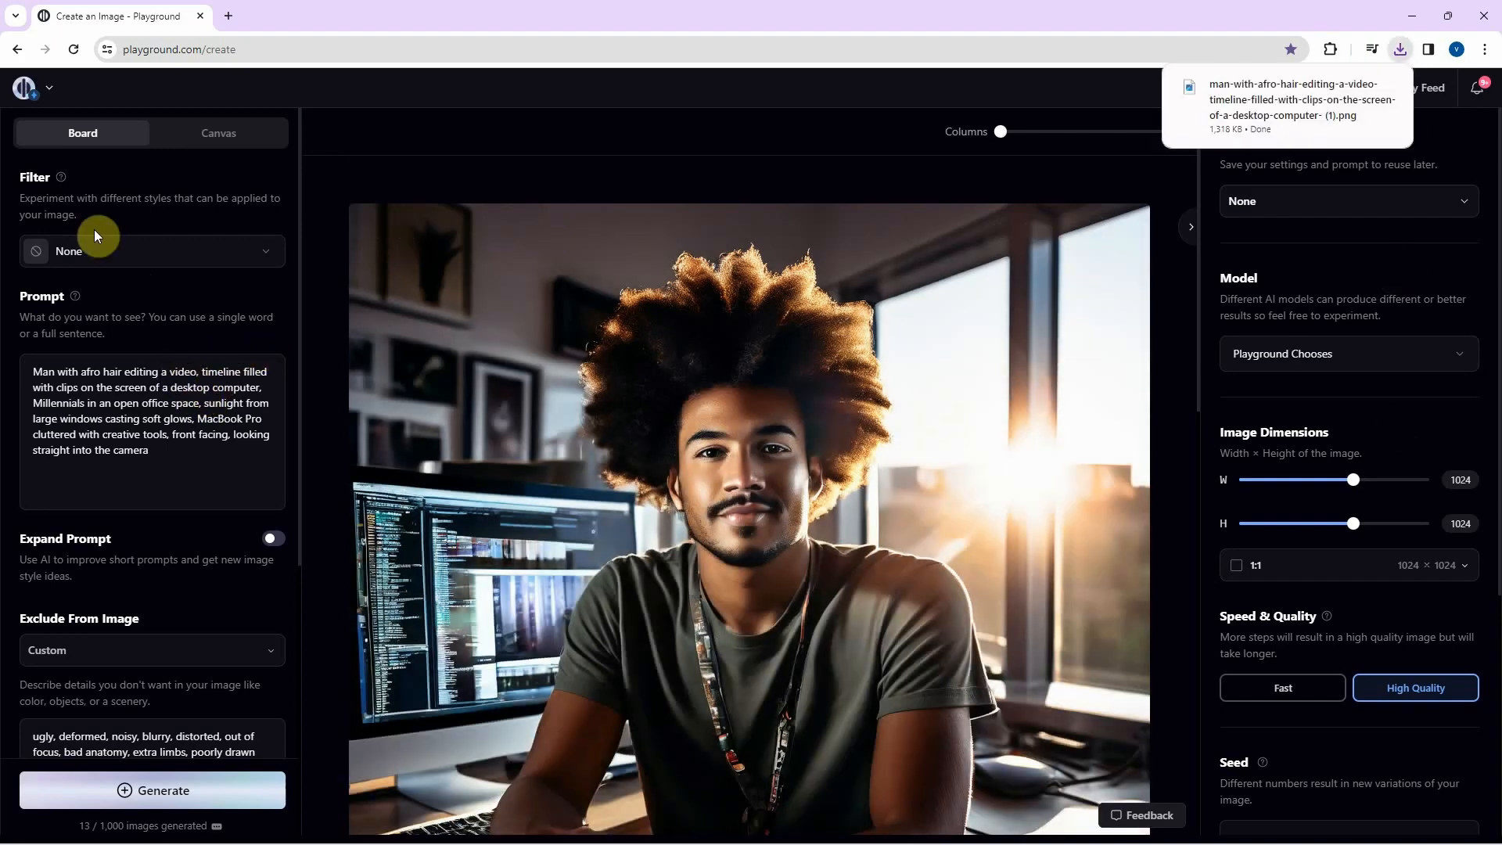
- Replace "Man" with "Lady" at the start of the prompt and generate the image
left_click_drag(55, 378, 2, 366)
type("Lady")
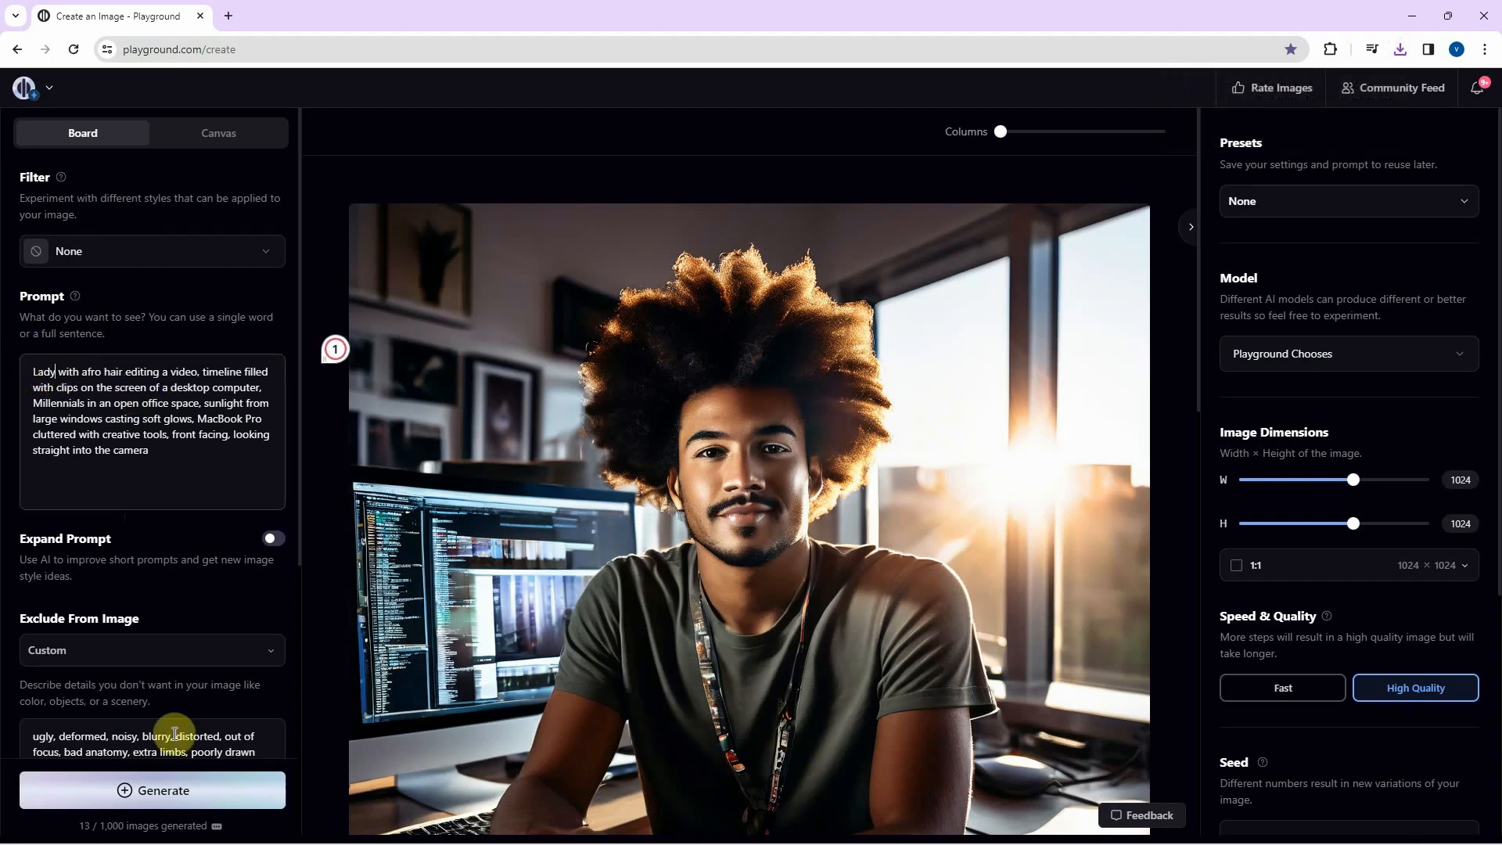
left_click(162, 798)
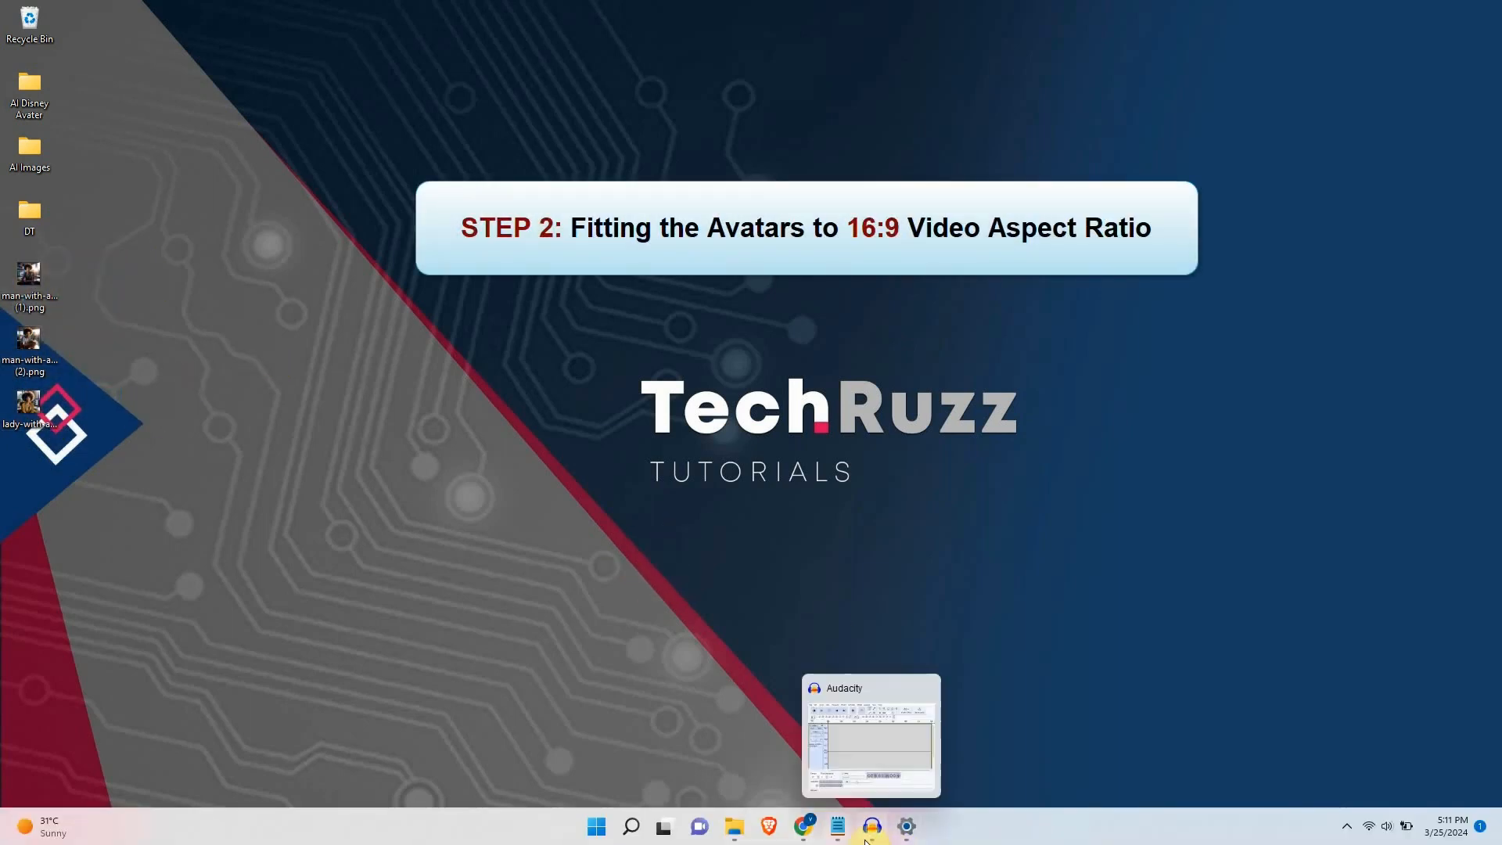
- Switch to Clipdrop Uncrop in Chrome and load the desktop image of the man whose file name ends in "(2).png"
mouse_move(810, 834)
left_click(912, 731)
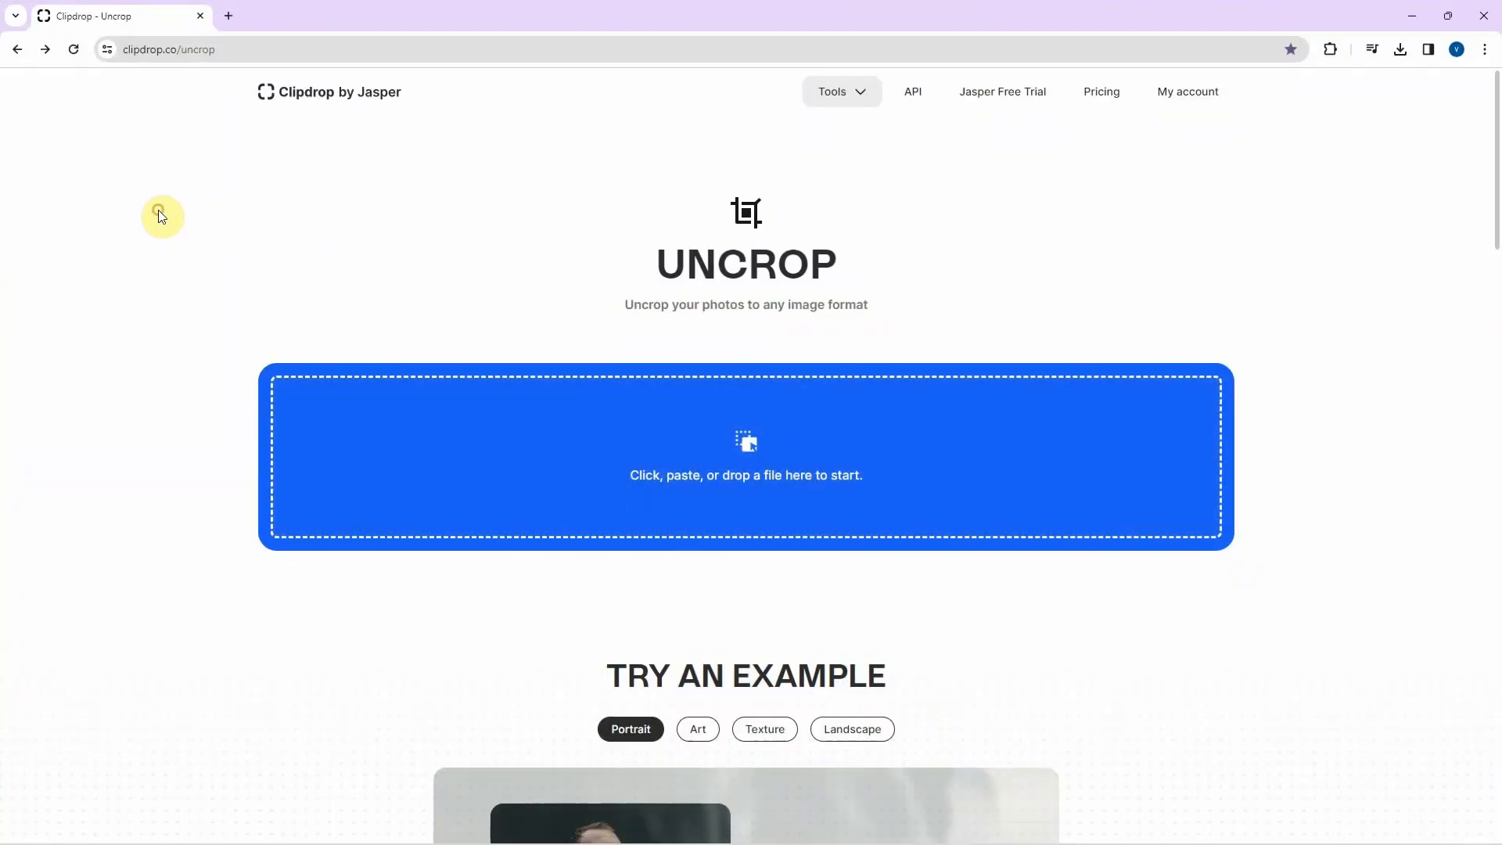
left_click(749, 438)
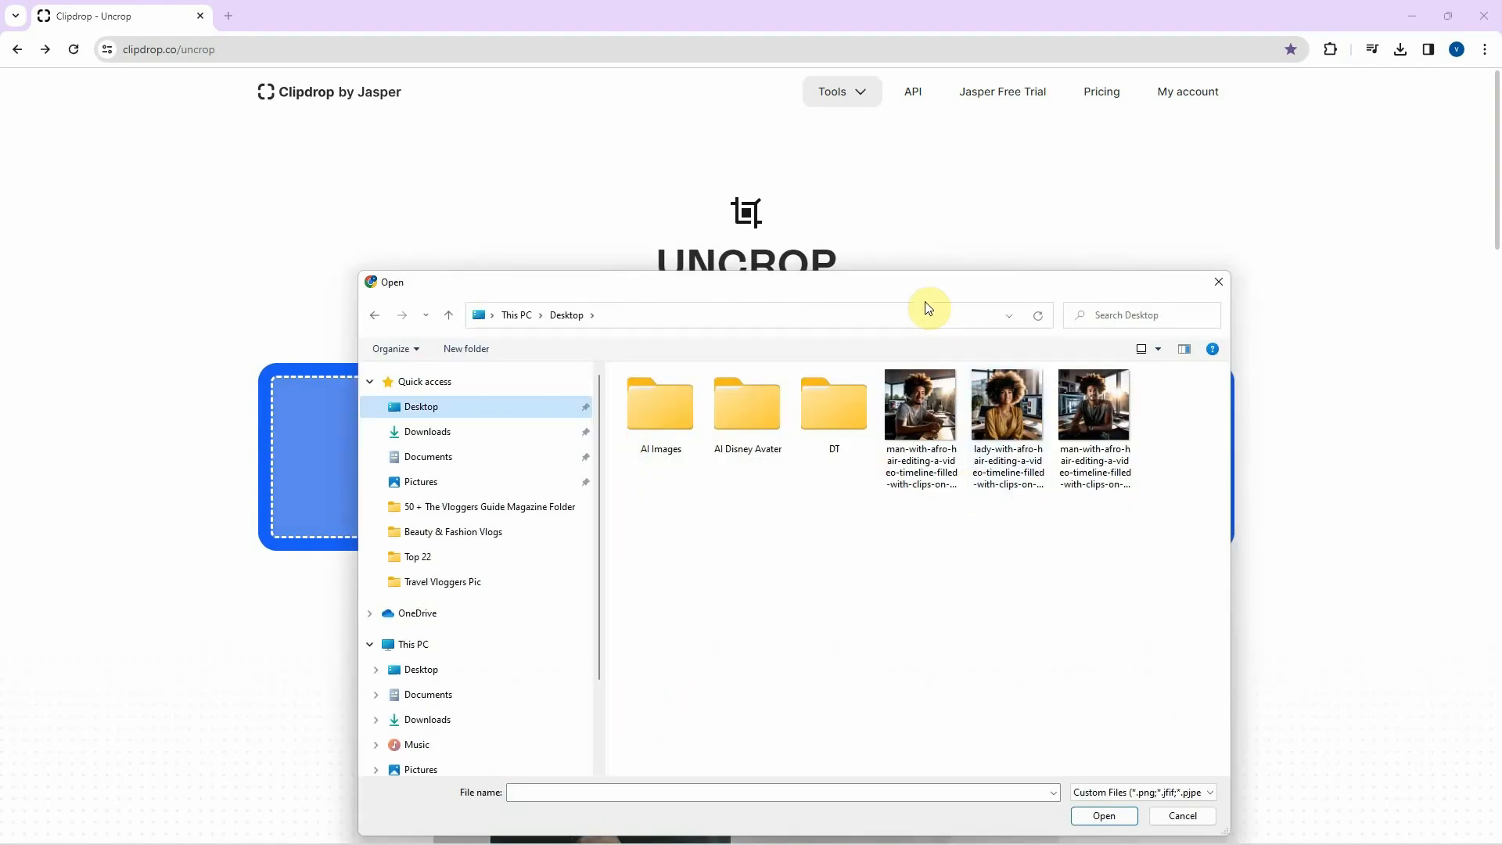
left_click_drag(912, 237, 896, 232)
left_click(913, 364)
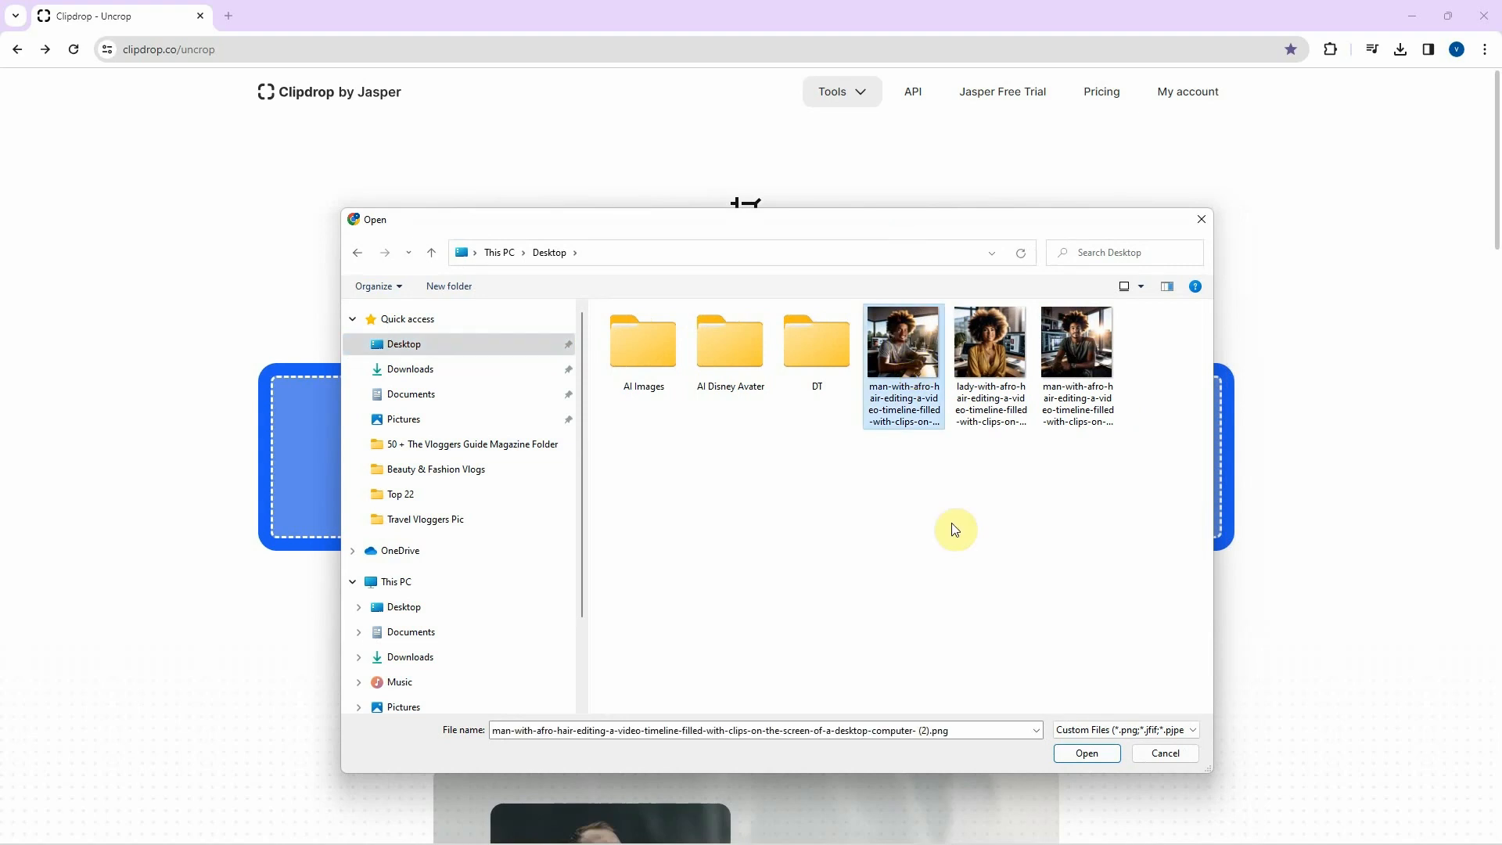
left_click(1087, 754)
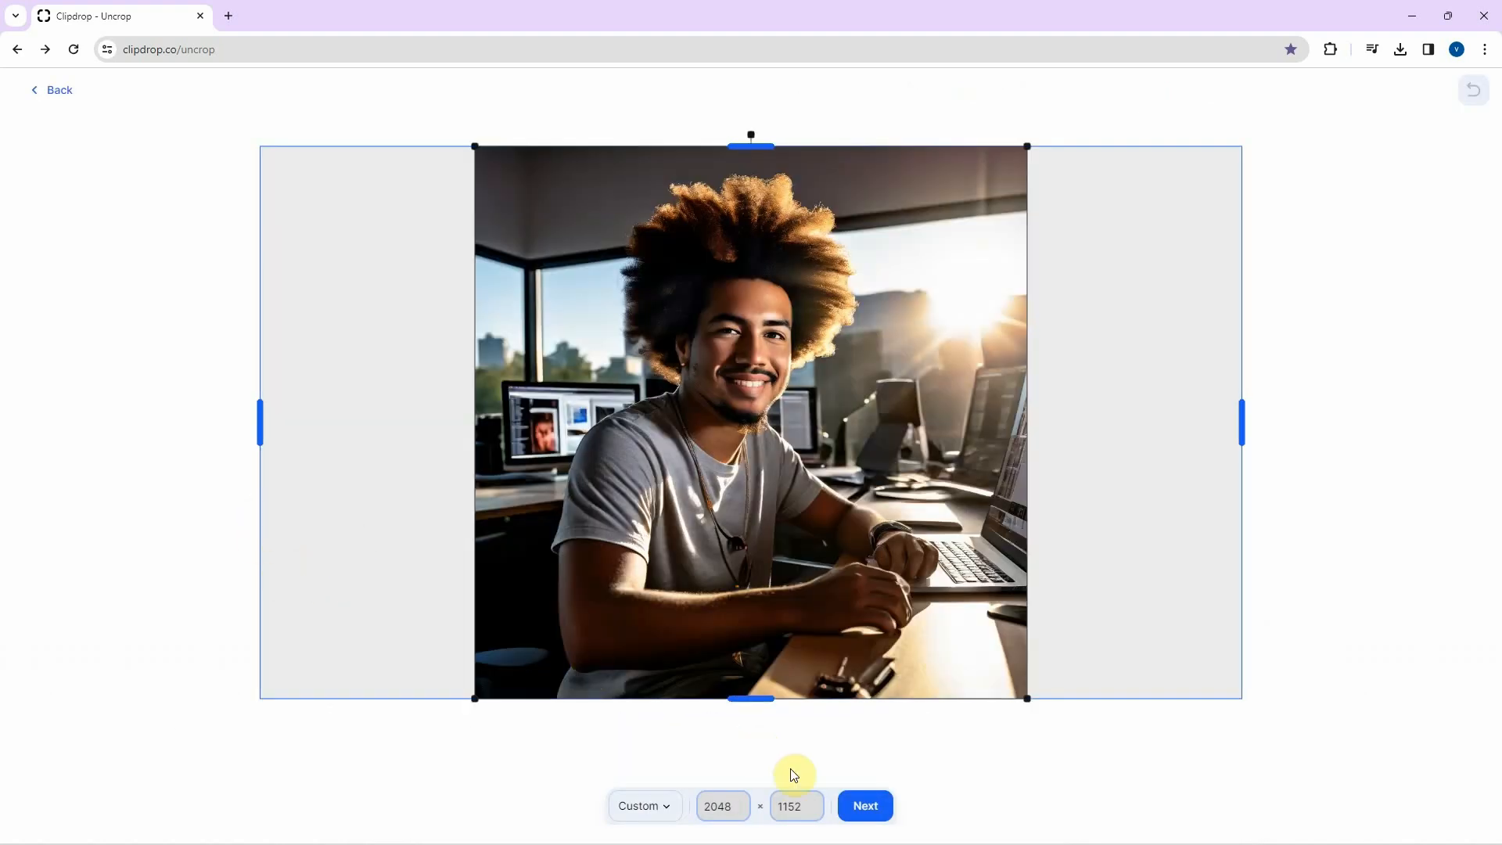
- Uncrop the man's image to 2048 × 1152 and download the first result
left_click(866, 806)
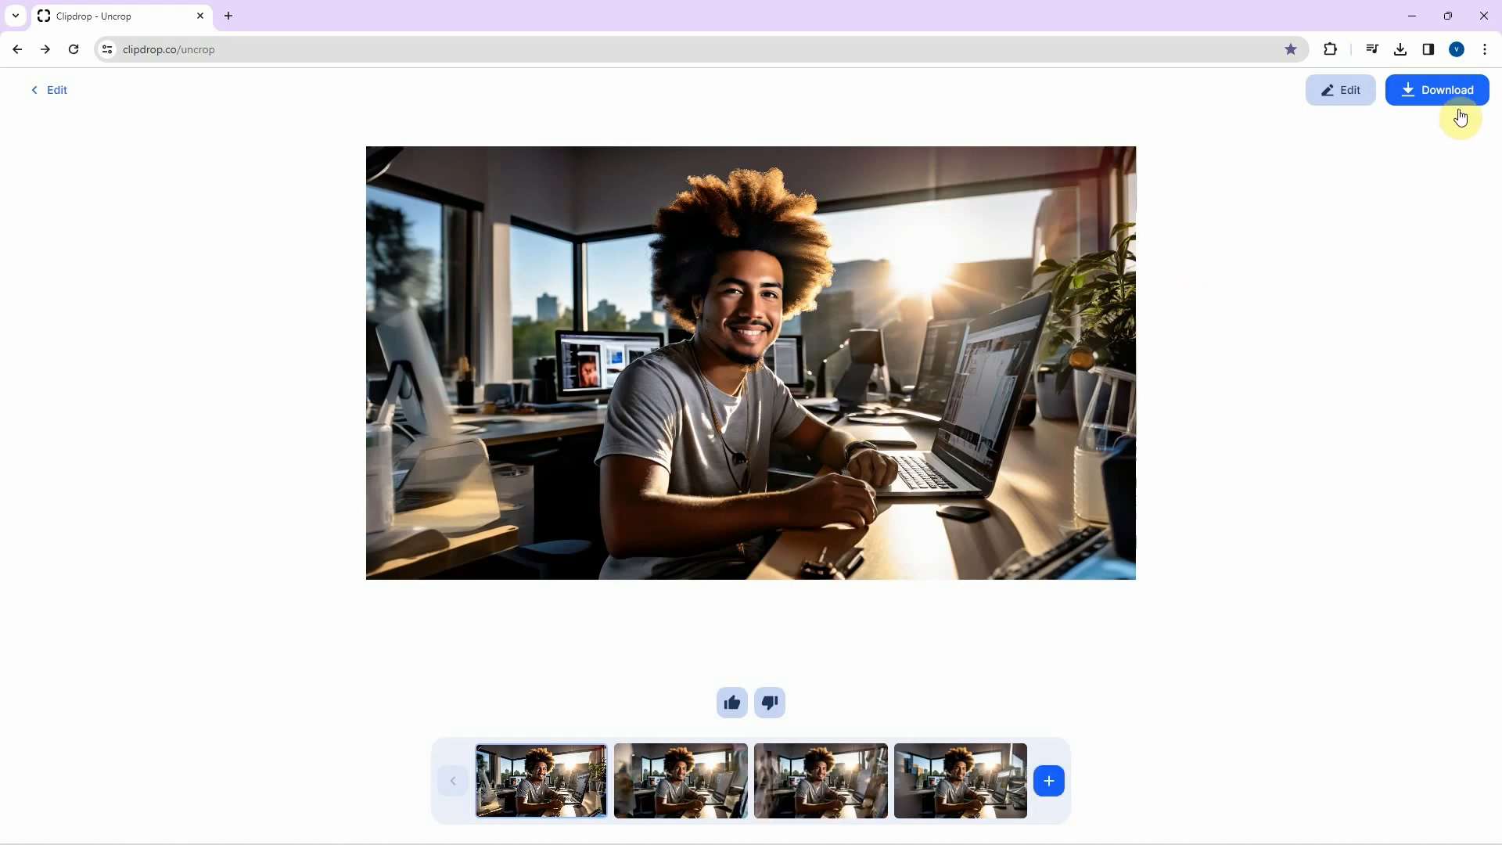
left_click(1444, 93)
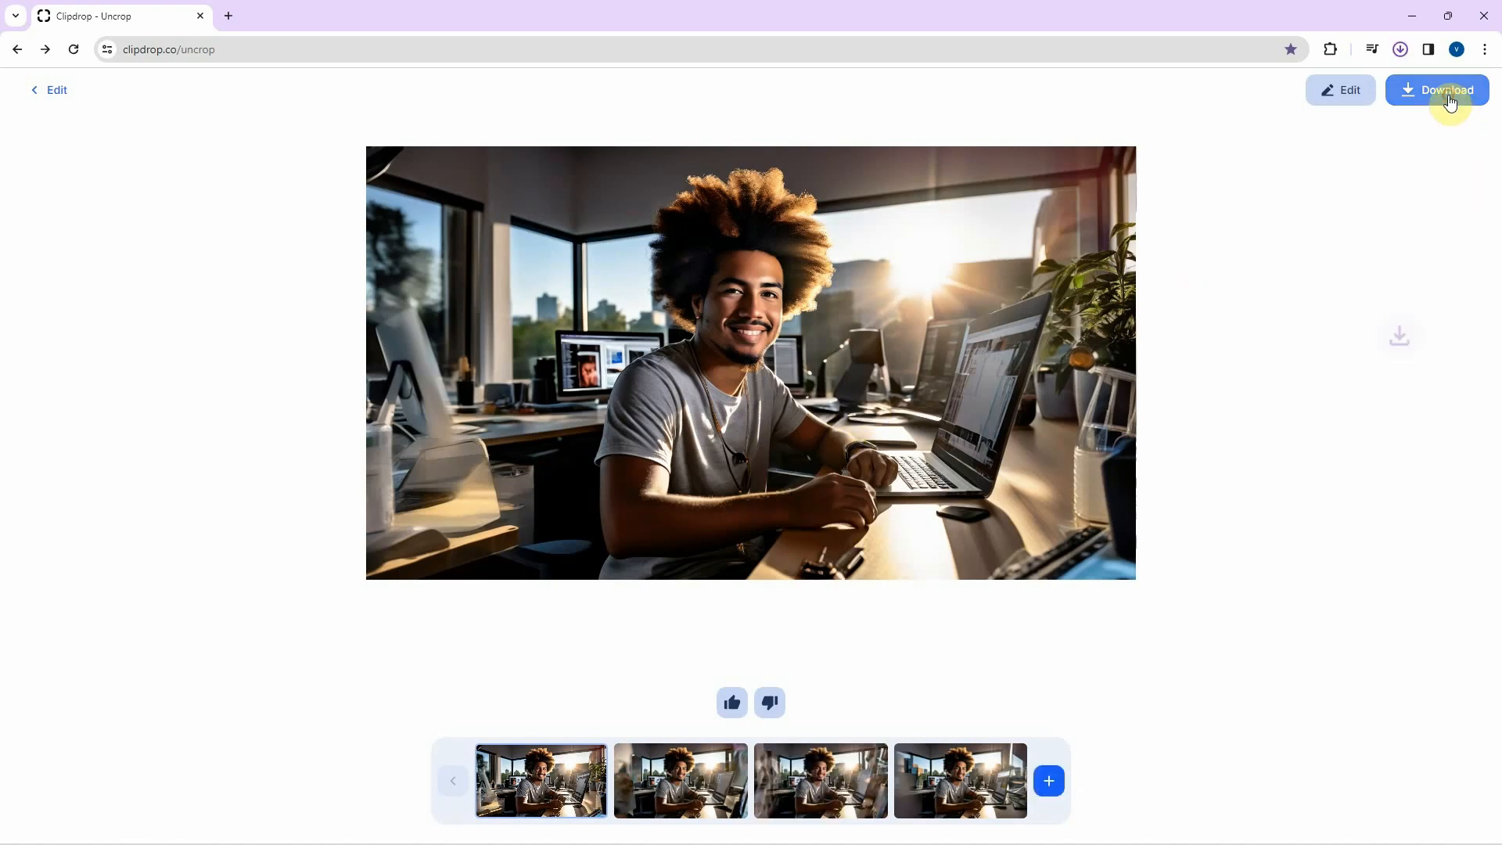
left_click(1183, 179)
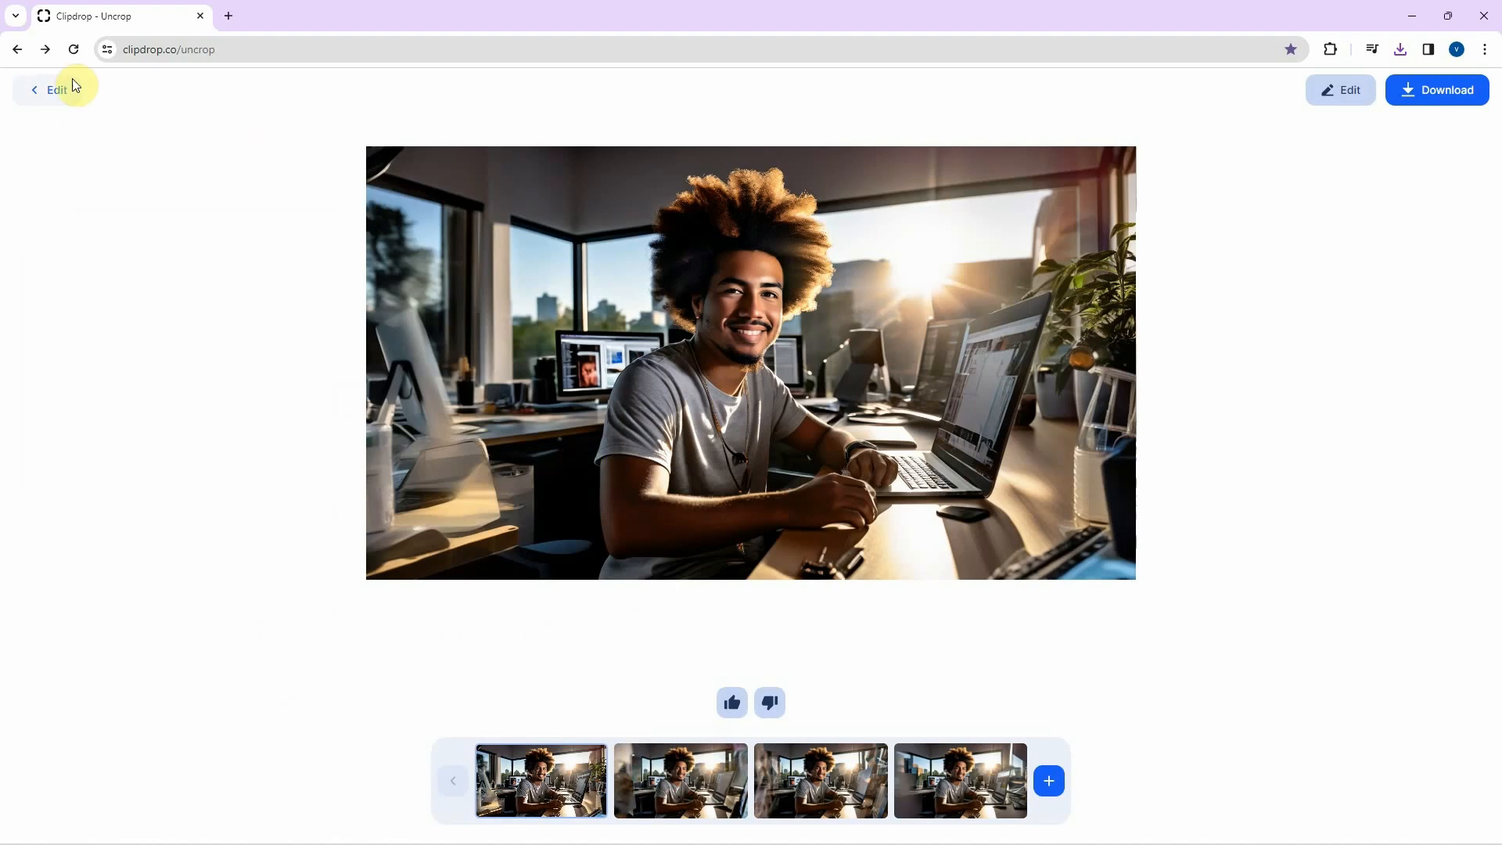
- Reload the Uncrop page and load the "lady-with-afro-hair" PNG from the desktop
left_click(72, 50)
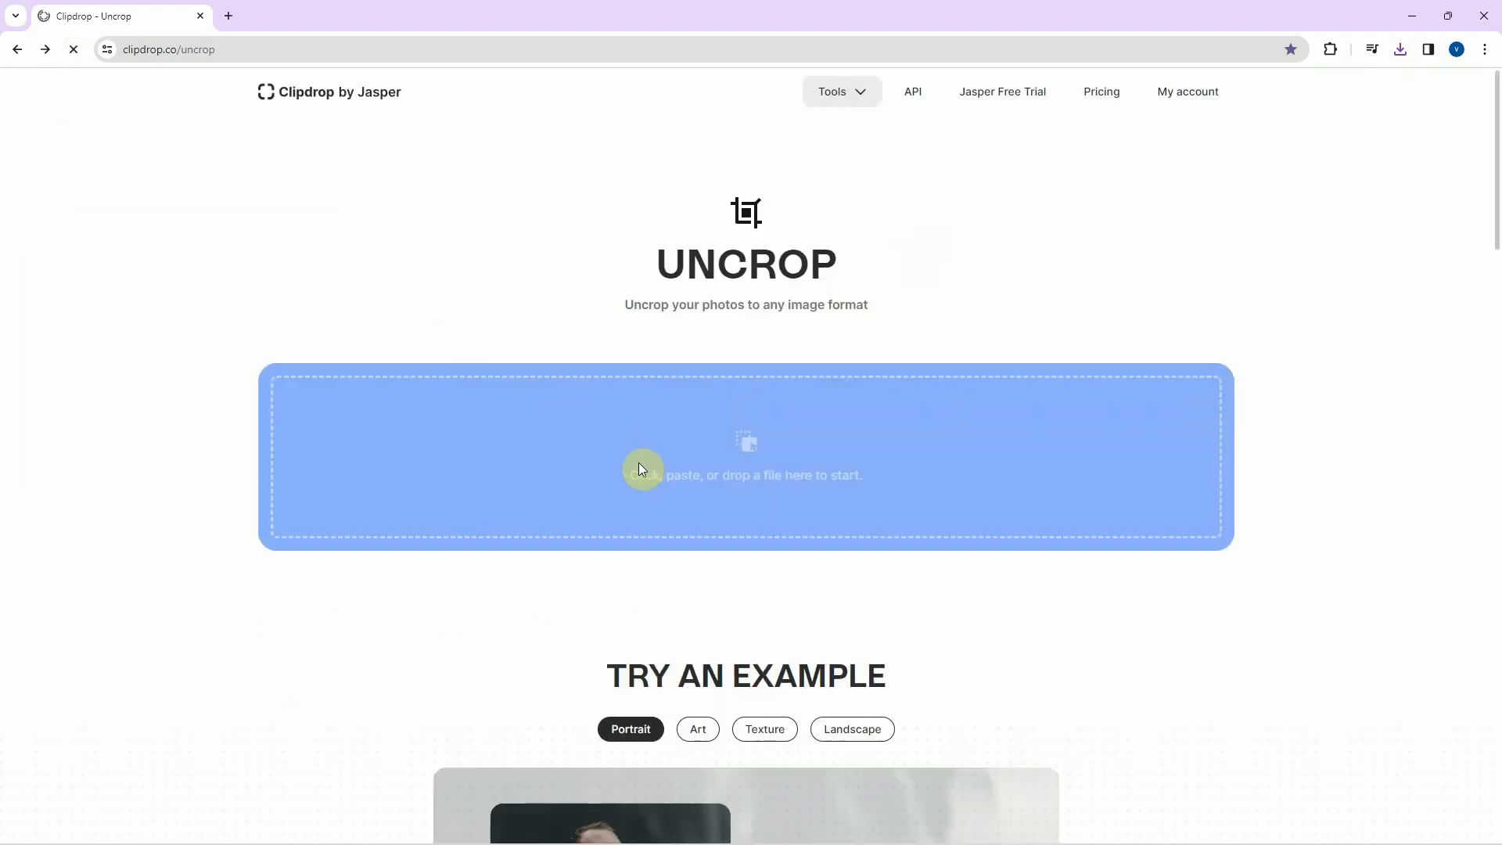
left_click(744, 468)
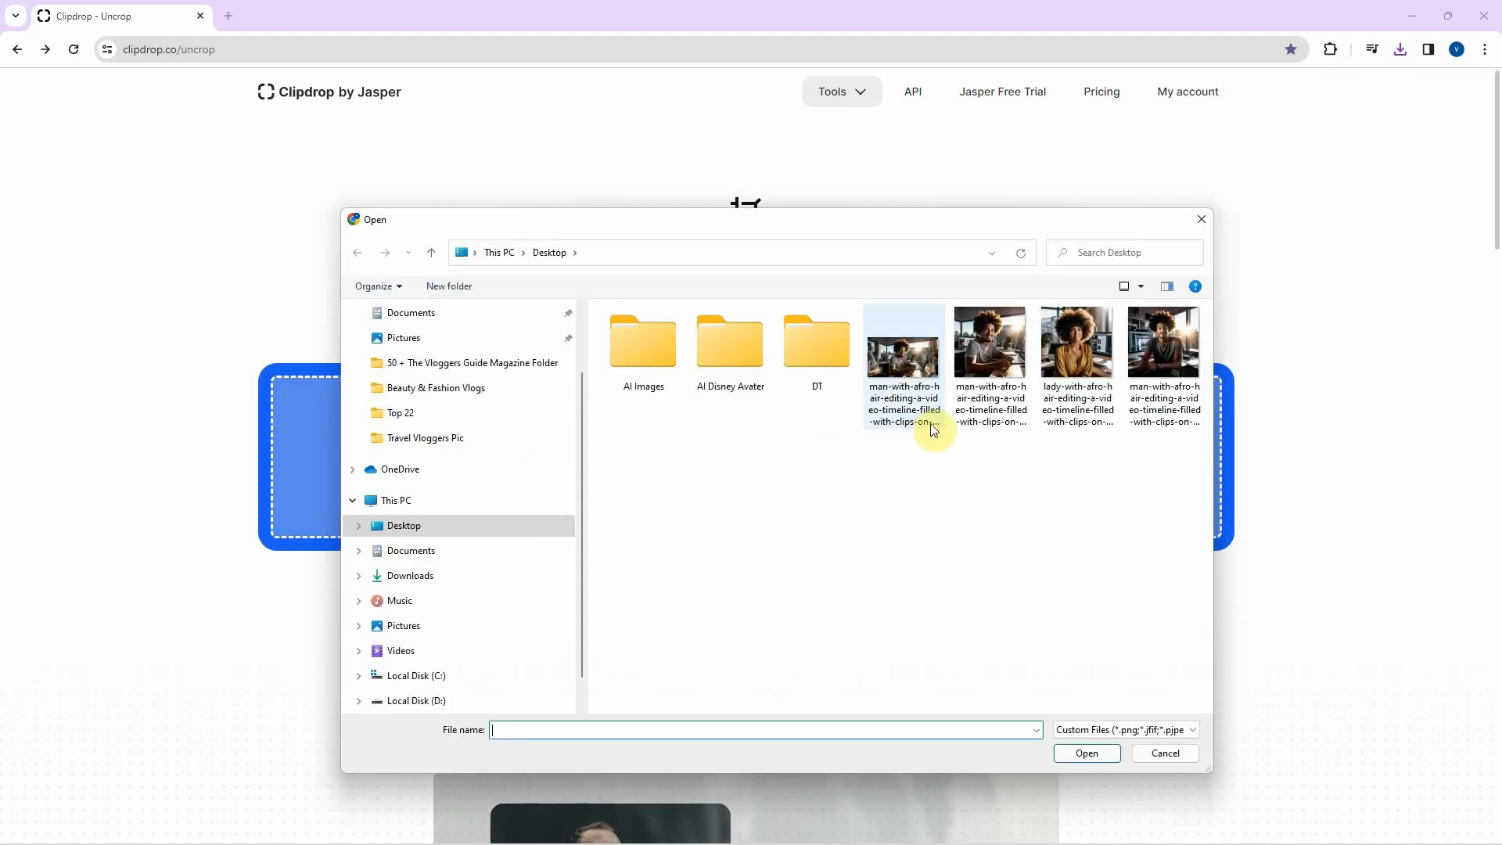
left_click(1078, 338)
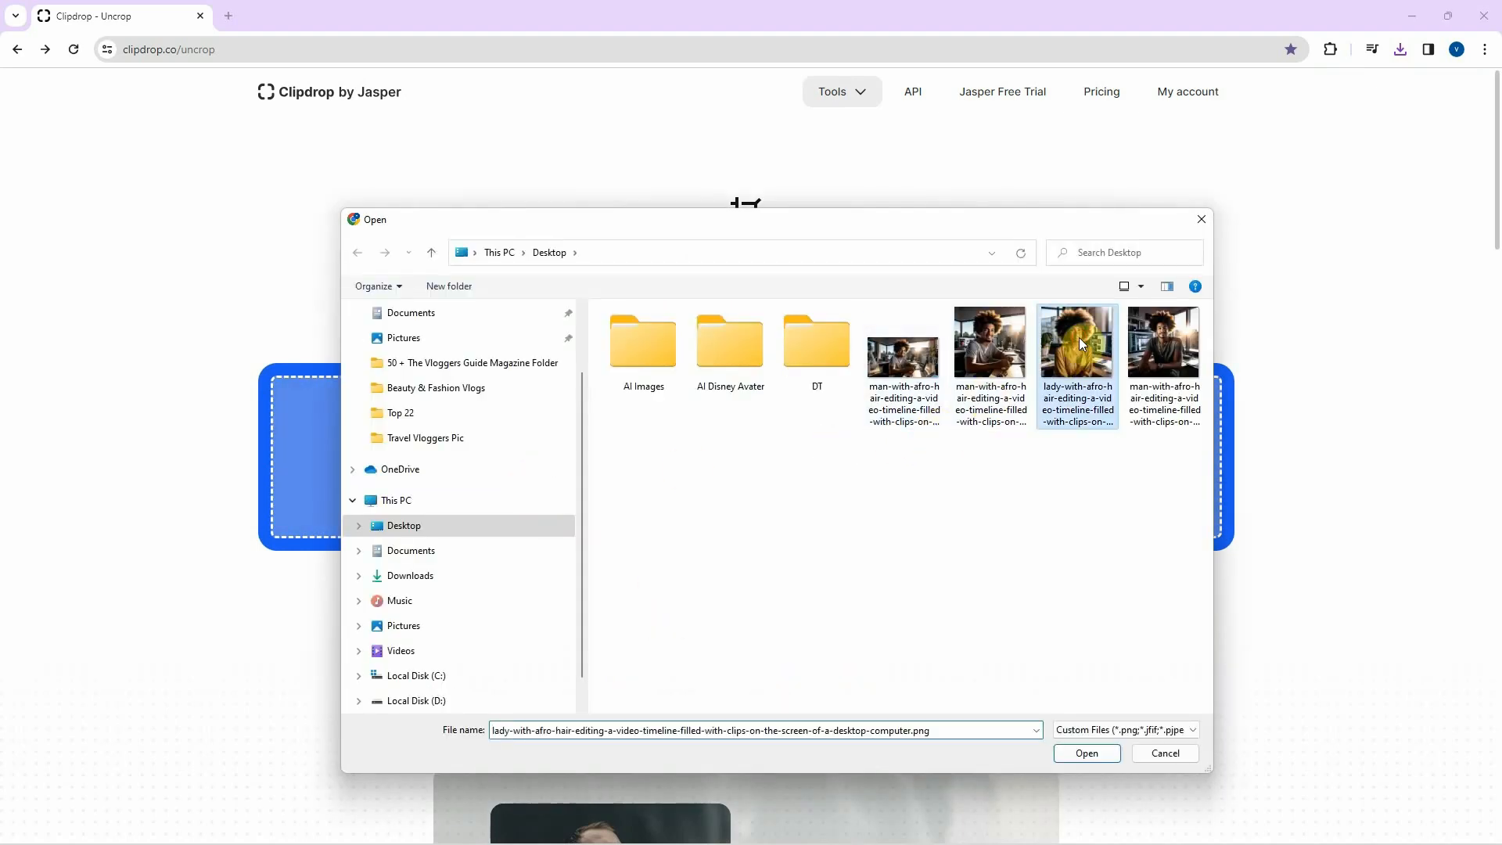
left_click(1086, 751)
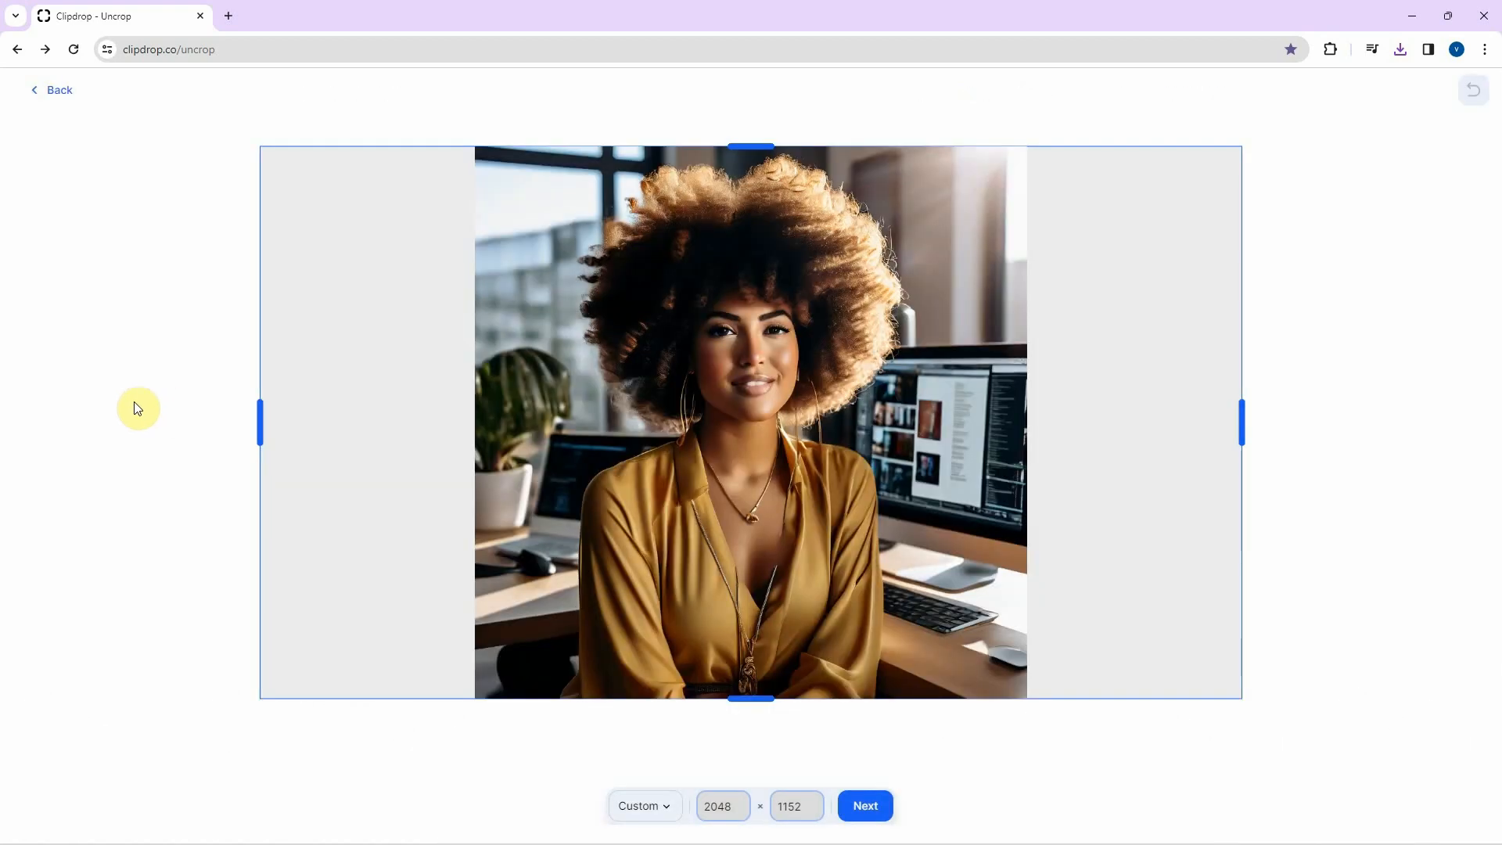
- Uncrop the lady's image to 2048 × 1152 and download the first result
left_click(480, 460)
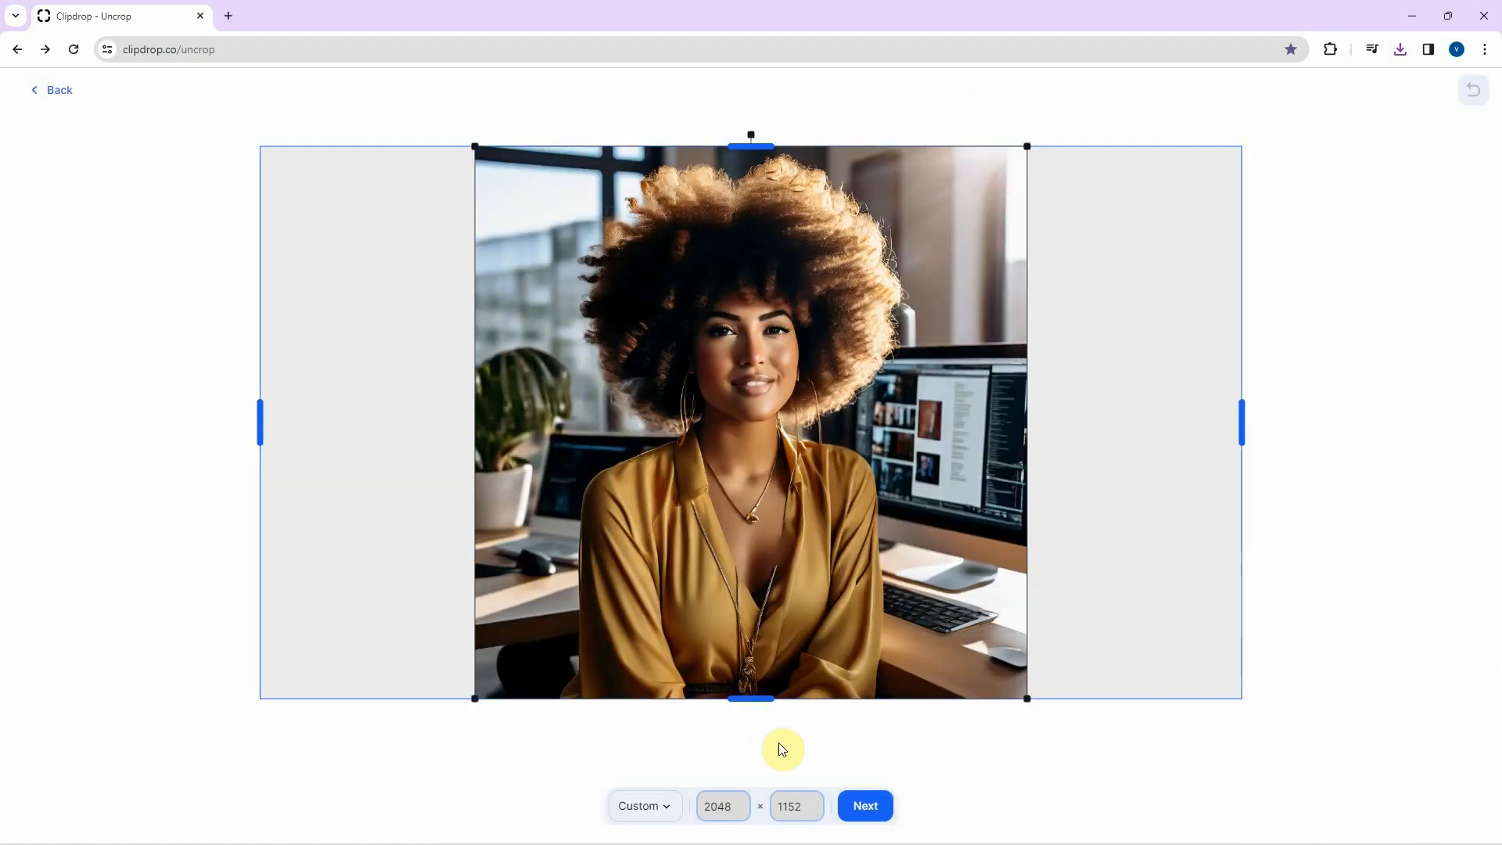
left_click(867, 806)
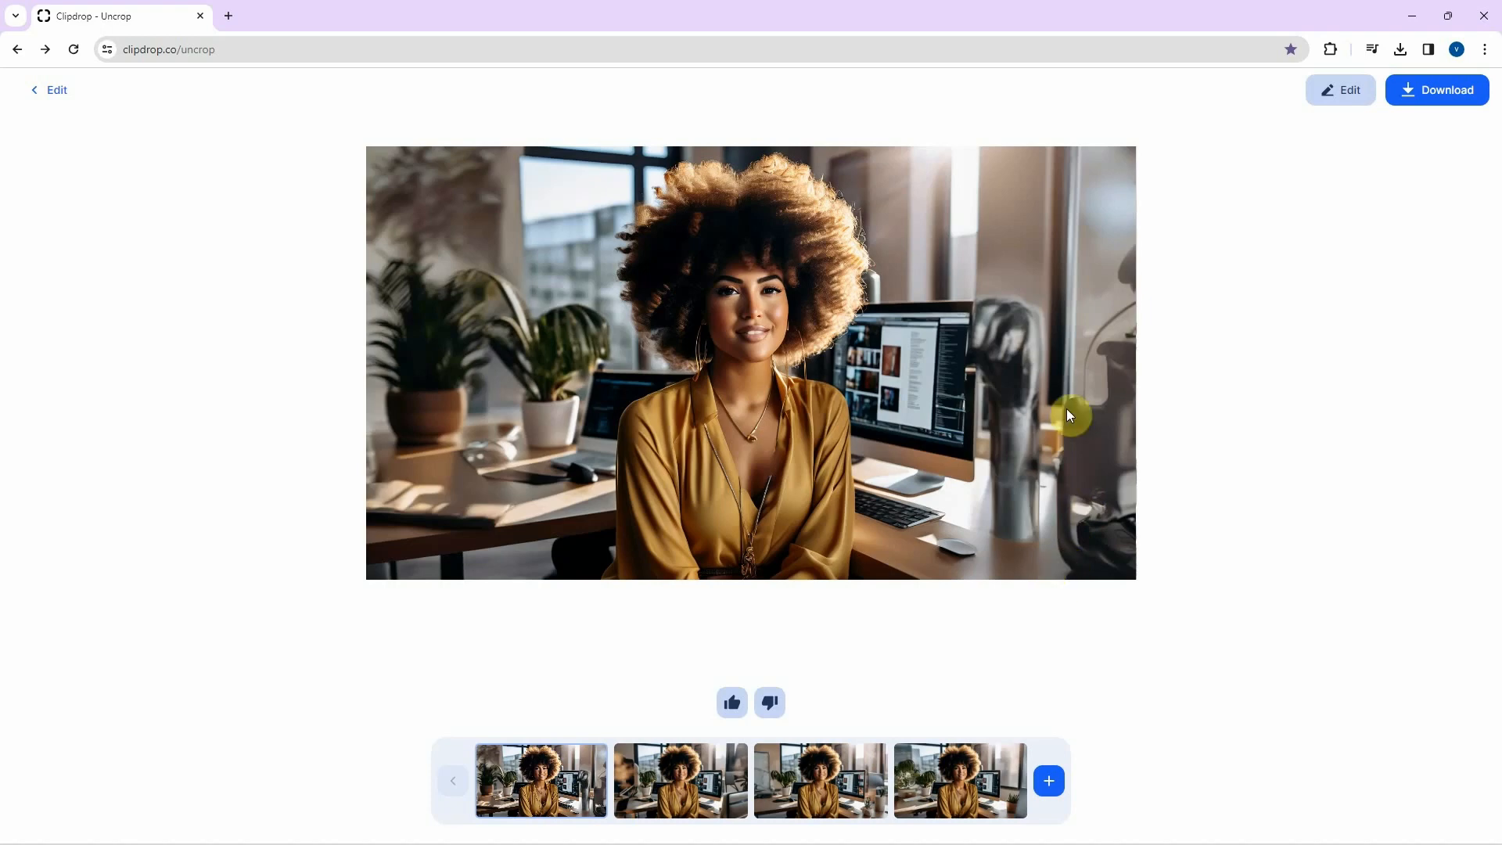
left_click(1447, 103)
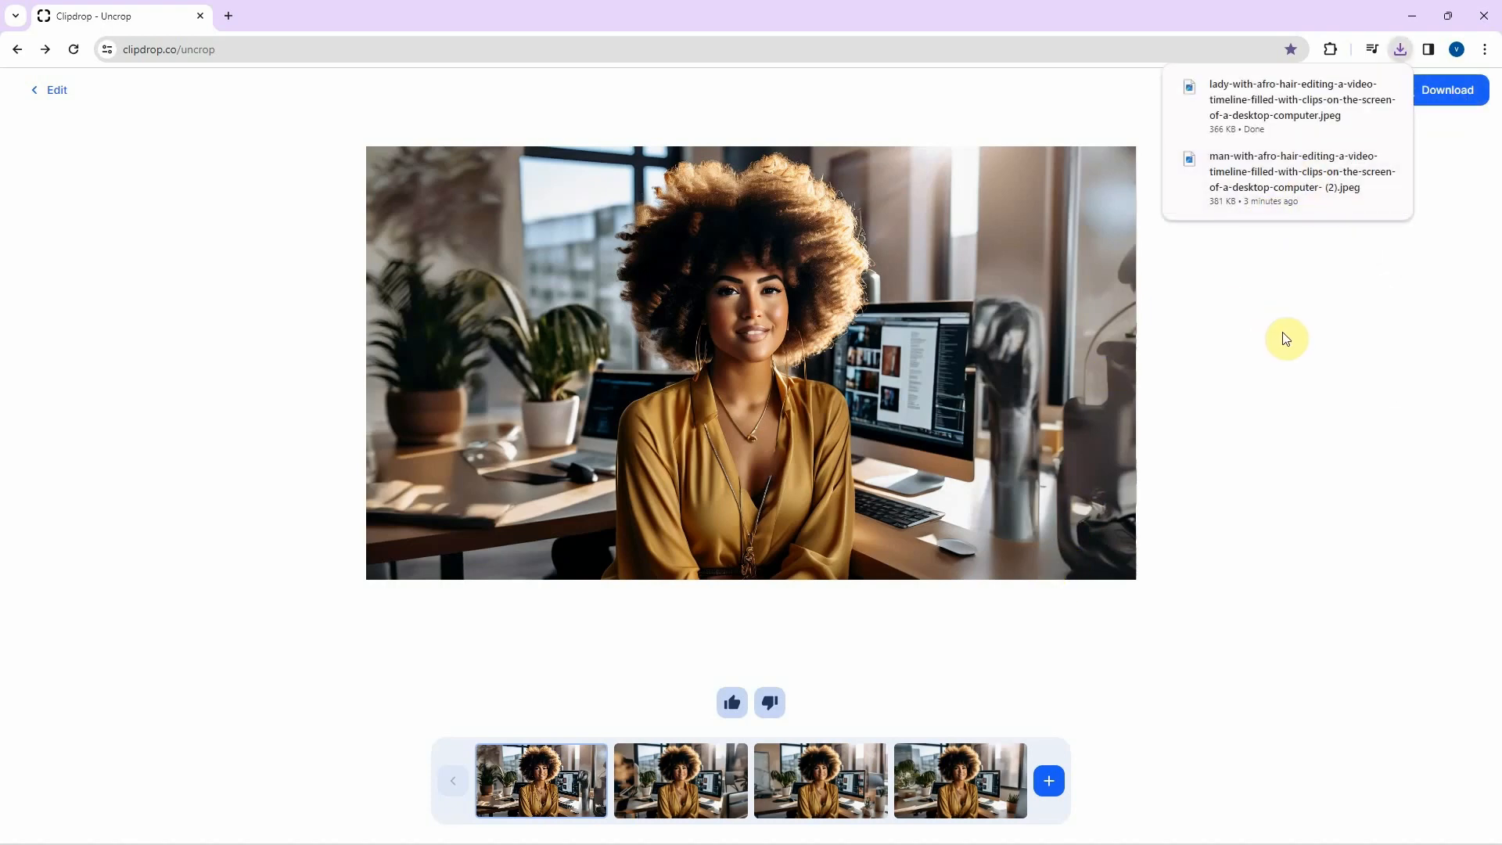
left_click(1268, 303)
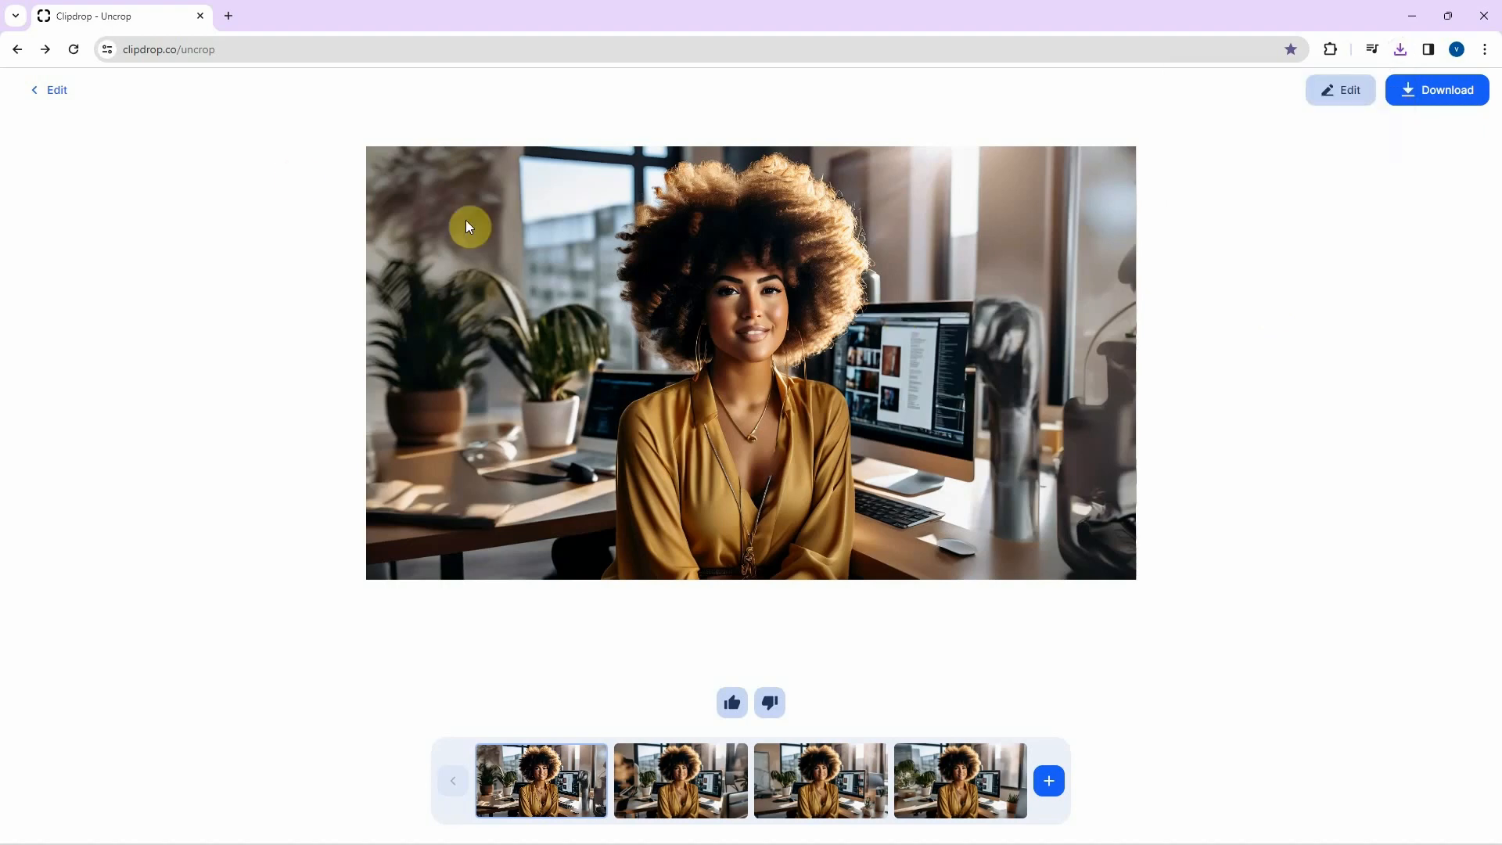
- Restart Uncrop for the remaining image of the man in the dark green T-shirt and download its widened version
left_click(74, 49)
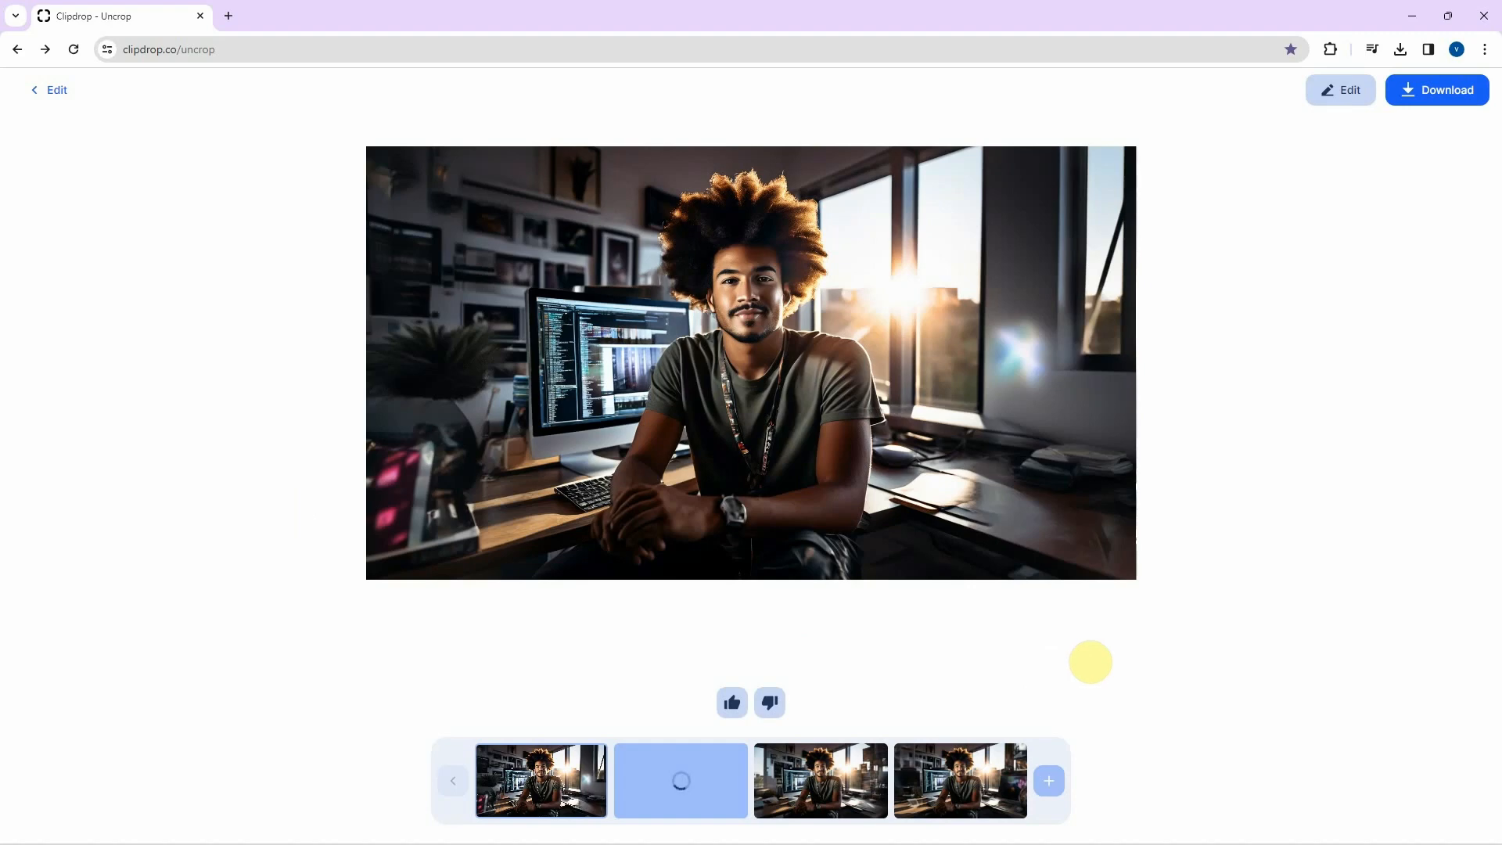
left_click(1442, 98)
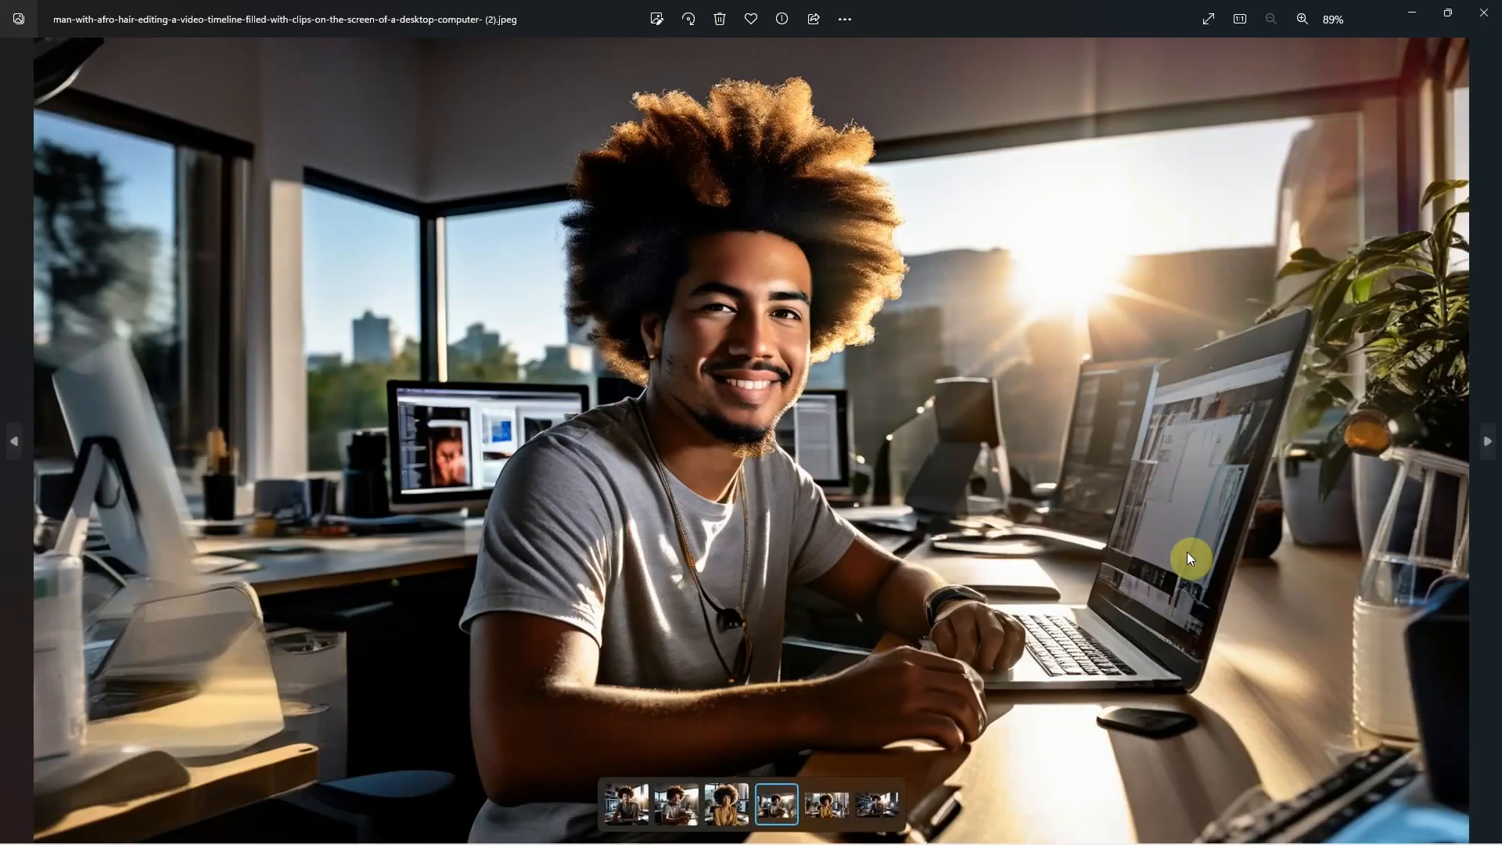
- Look through the downloaded widescreen avatar images in the photo viewer and close it
key("Right")
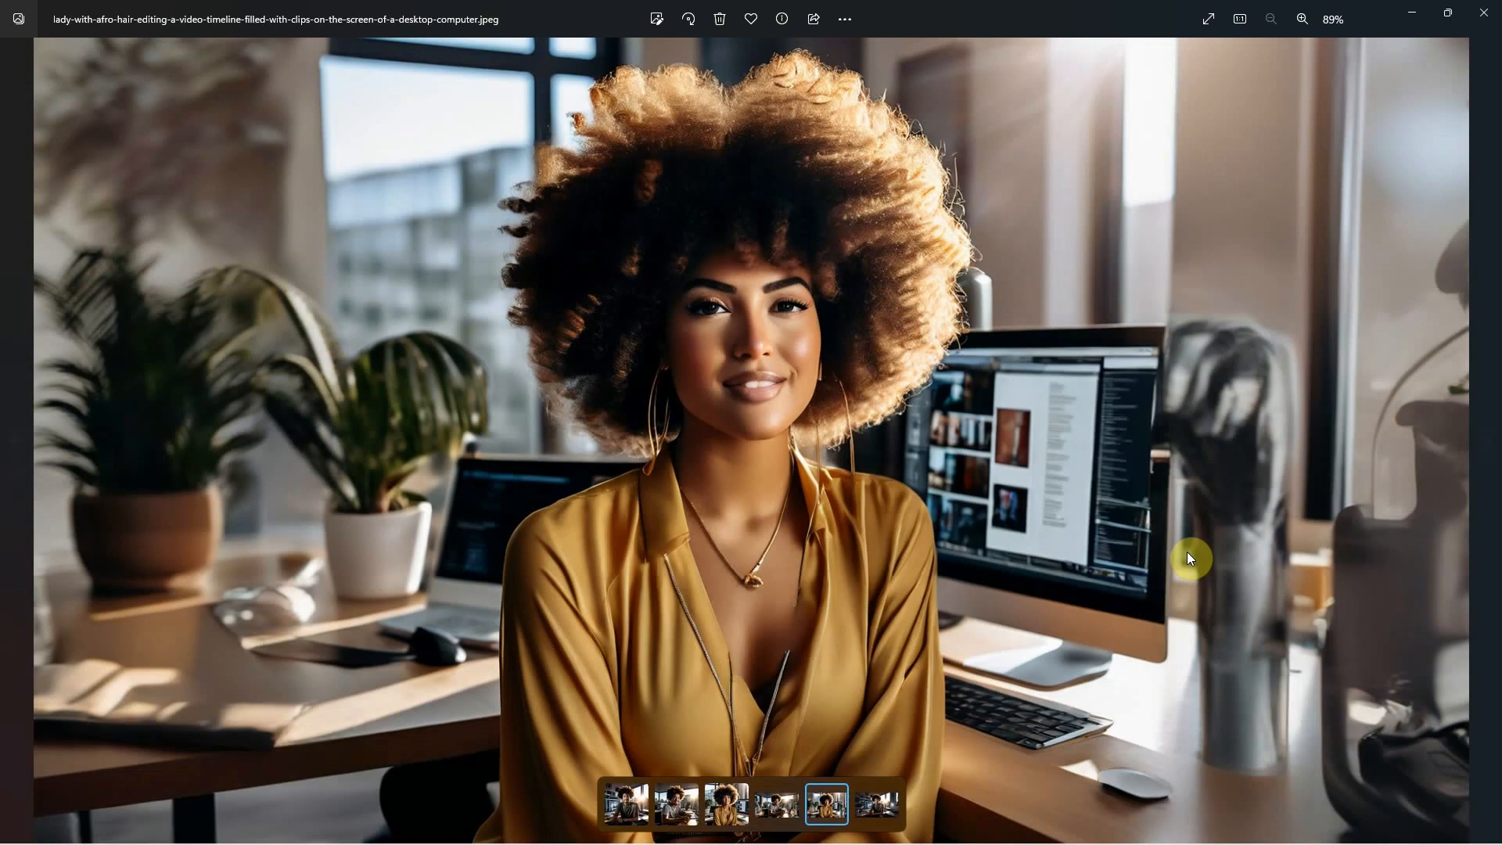
key("Right")
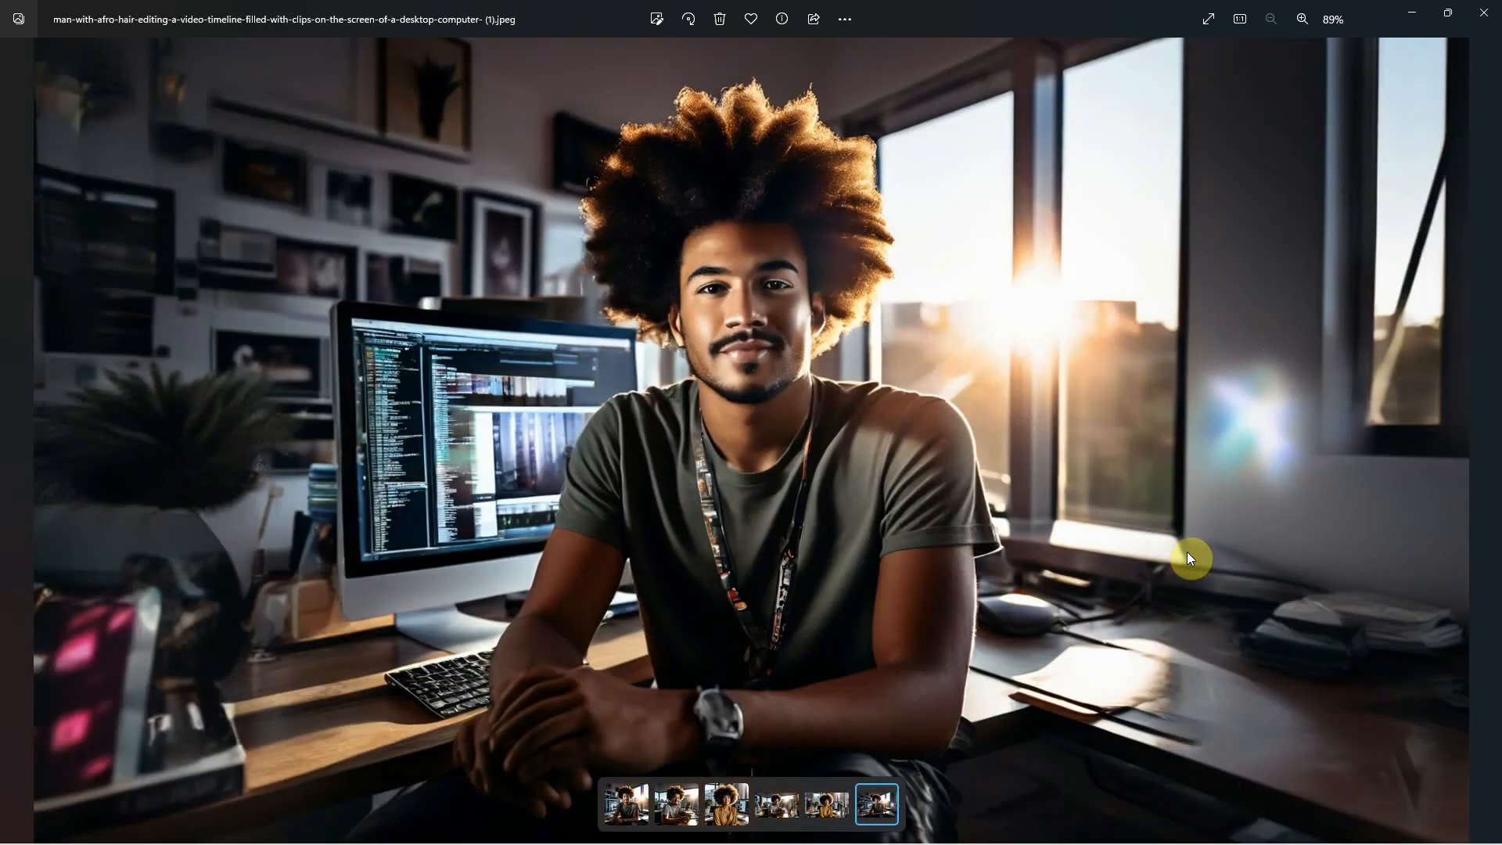
left_click(1489, 15)
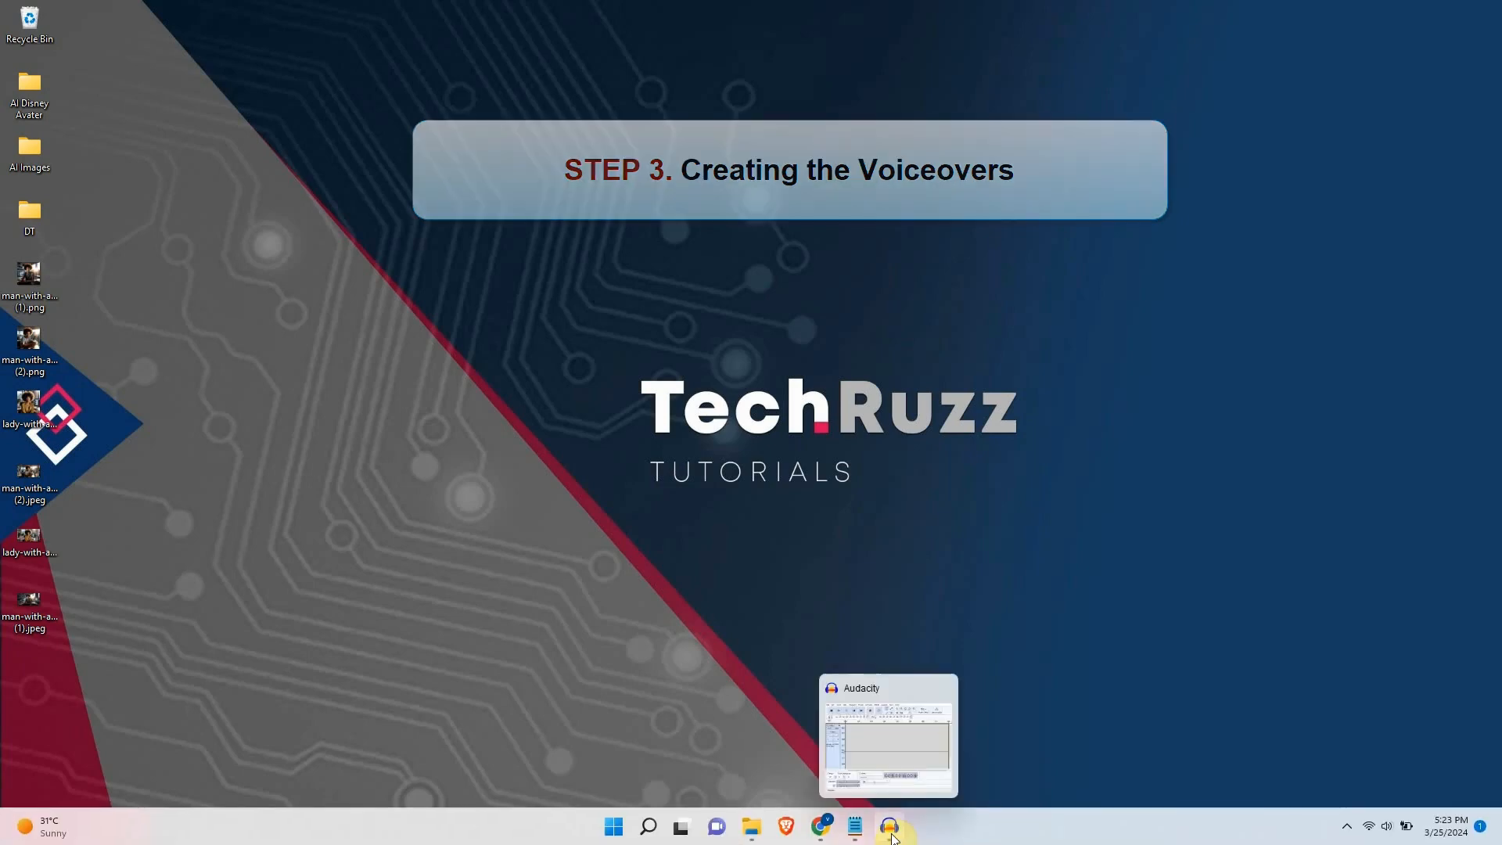
- Bring up Audacity, reposition its window to view it, and minimize it
left_click(890, 823)
left_click_drag(859, 218, 853, 175)
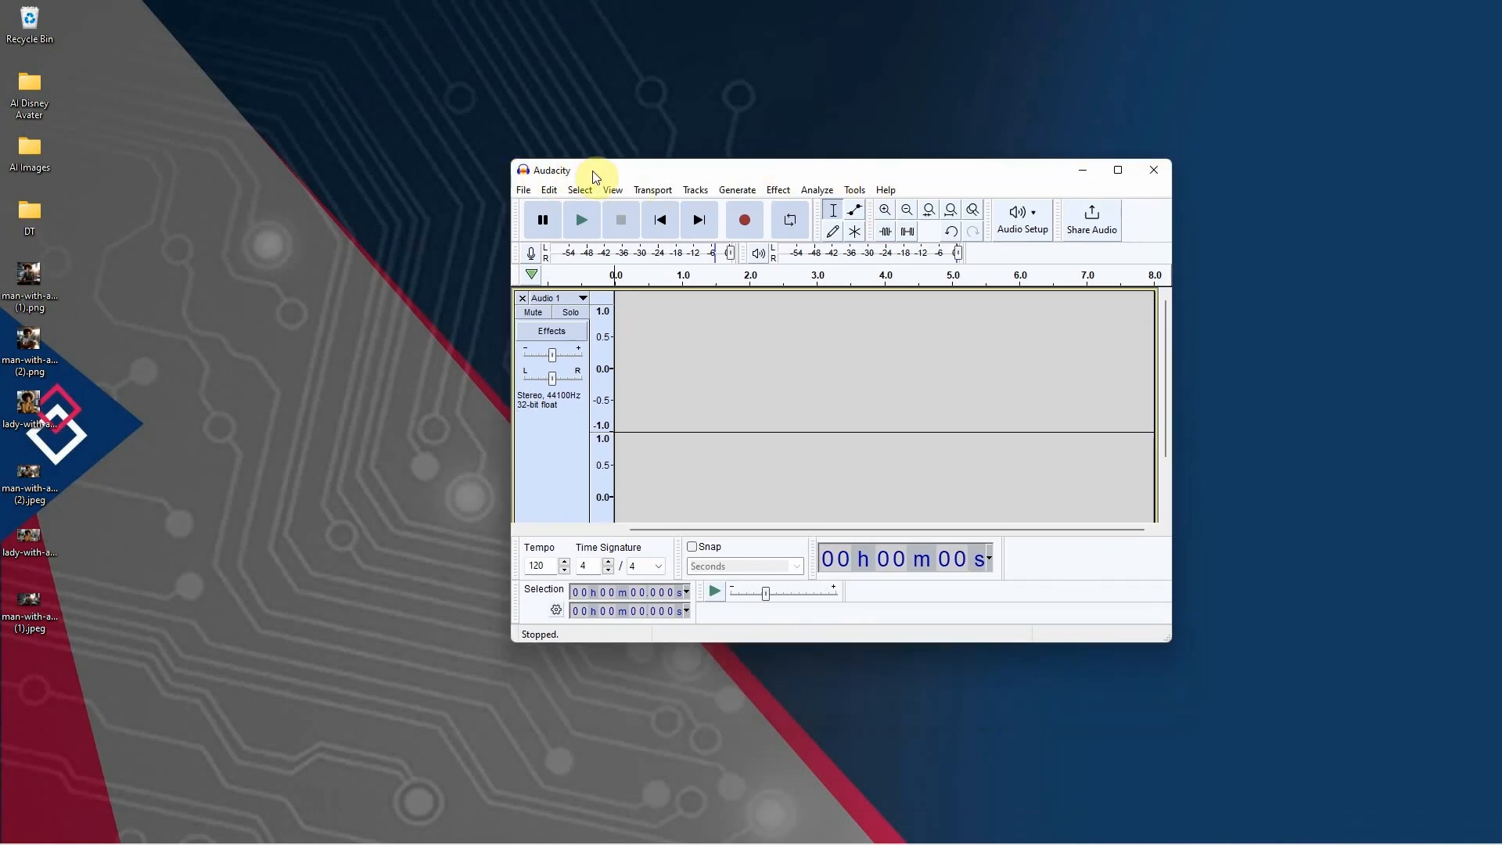
left_click(1078, 174)
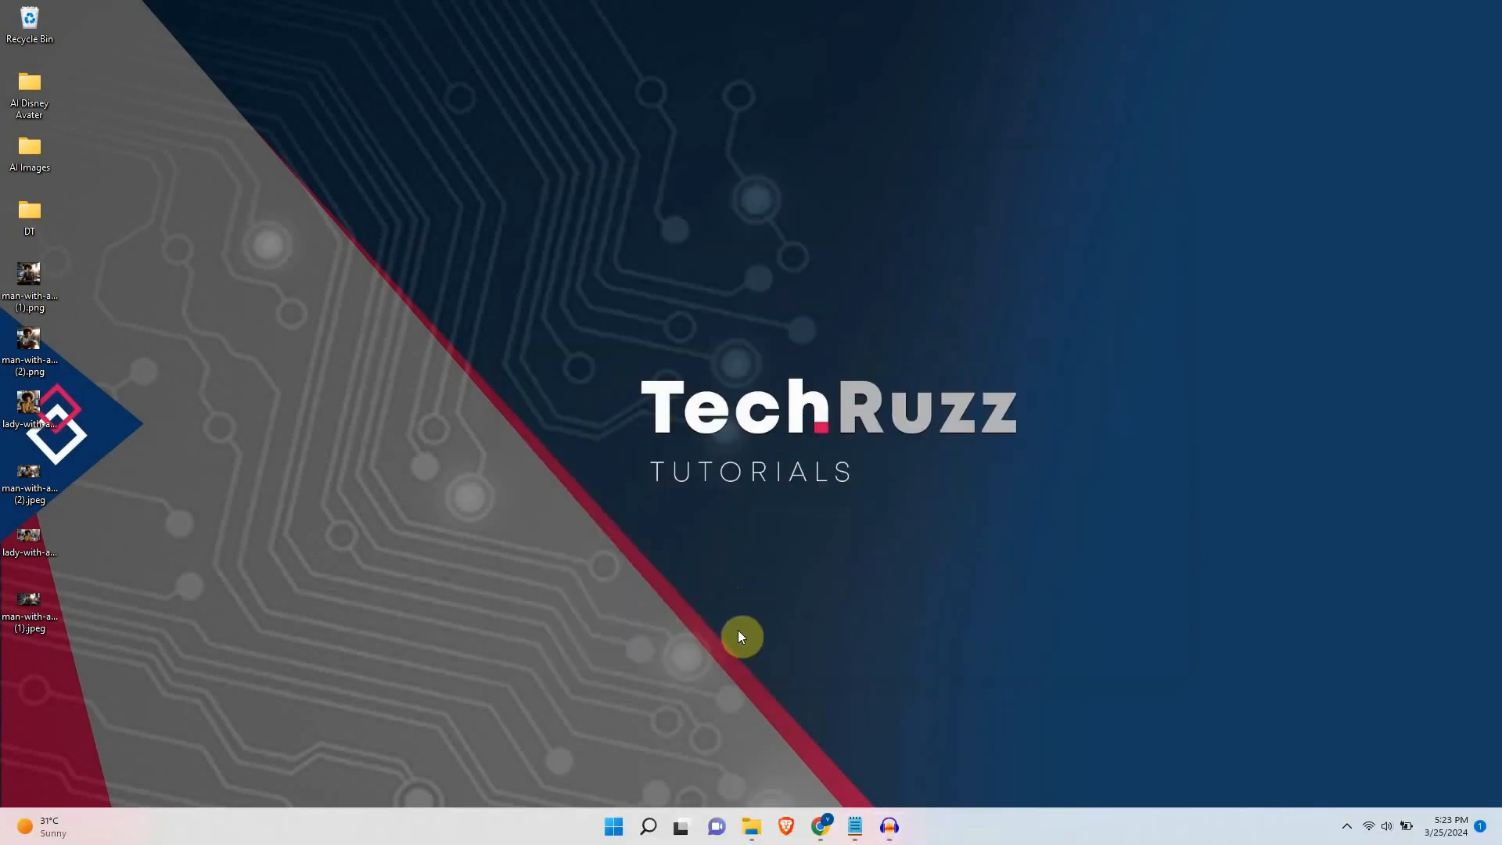
- Open the Windows Sound settings and inspect the input device list for speaking or recording
right_click(615, 830)
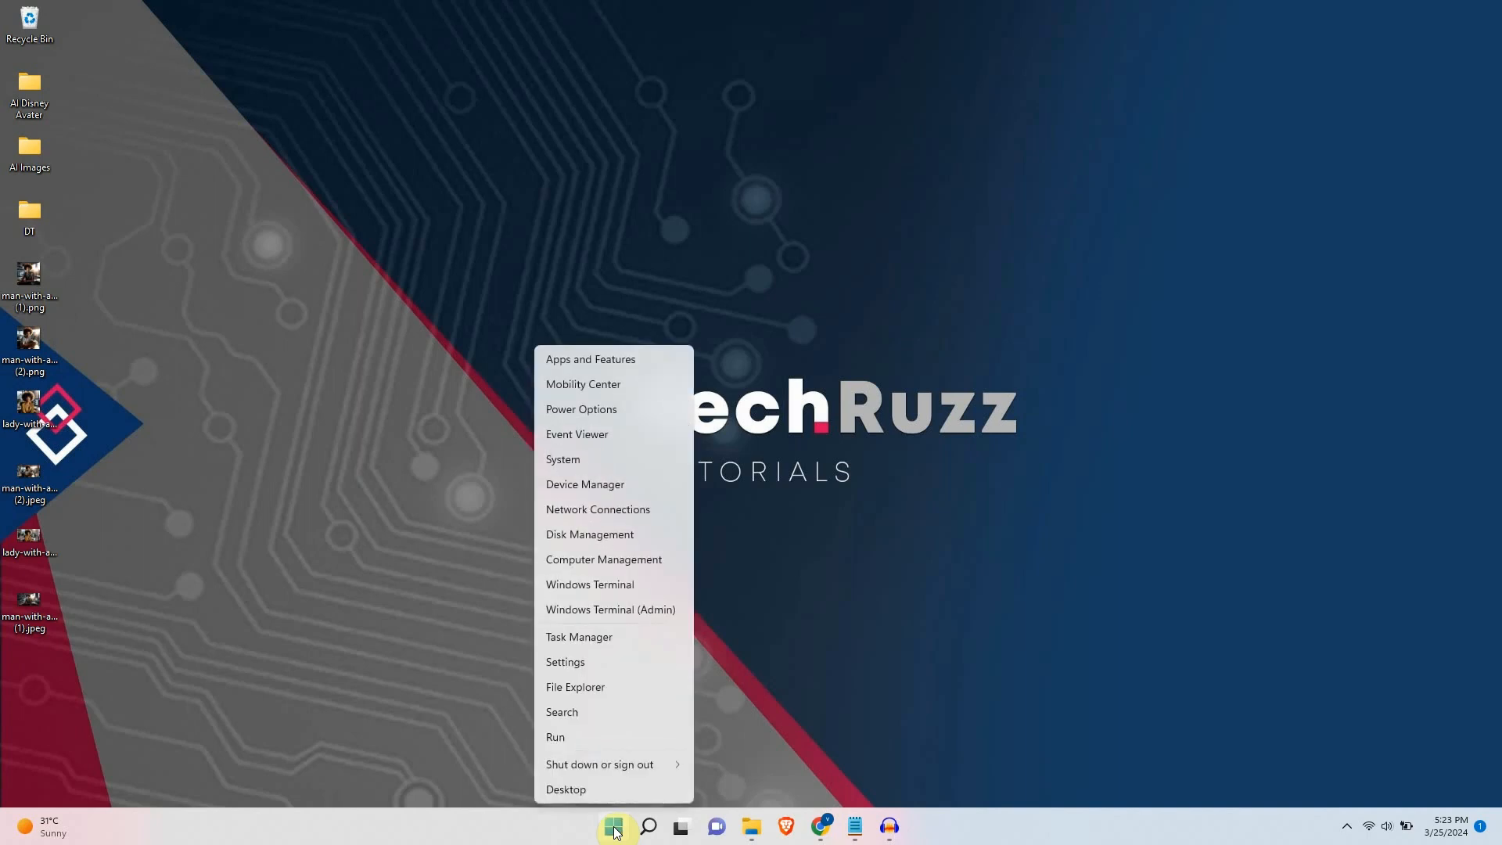
left_click(601, 664)
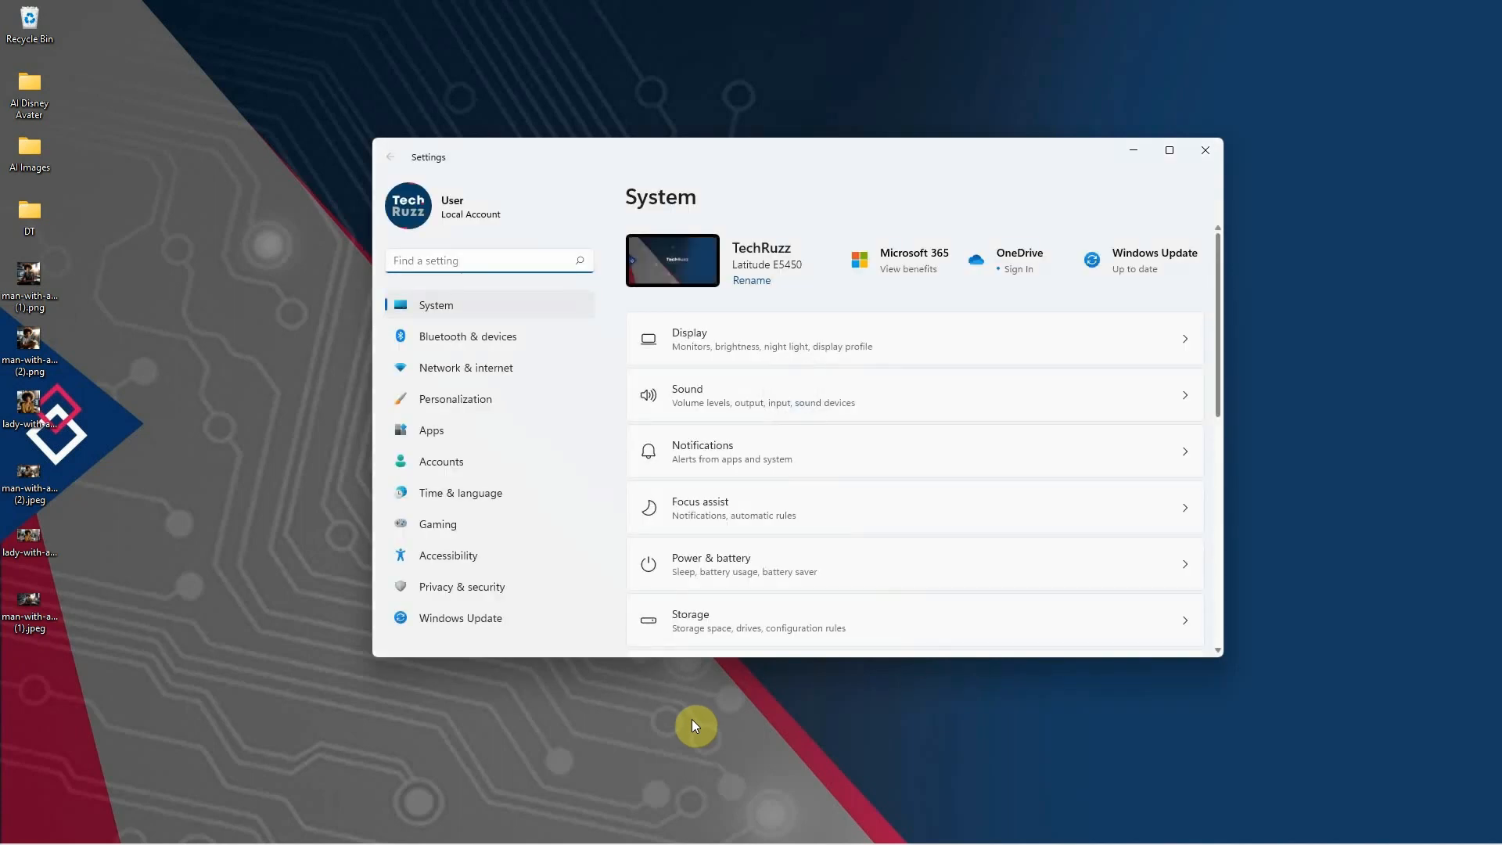
left_click(906, 405)
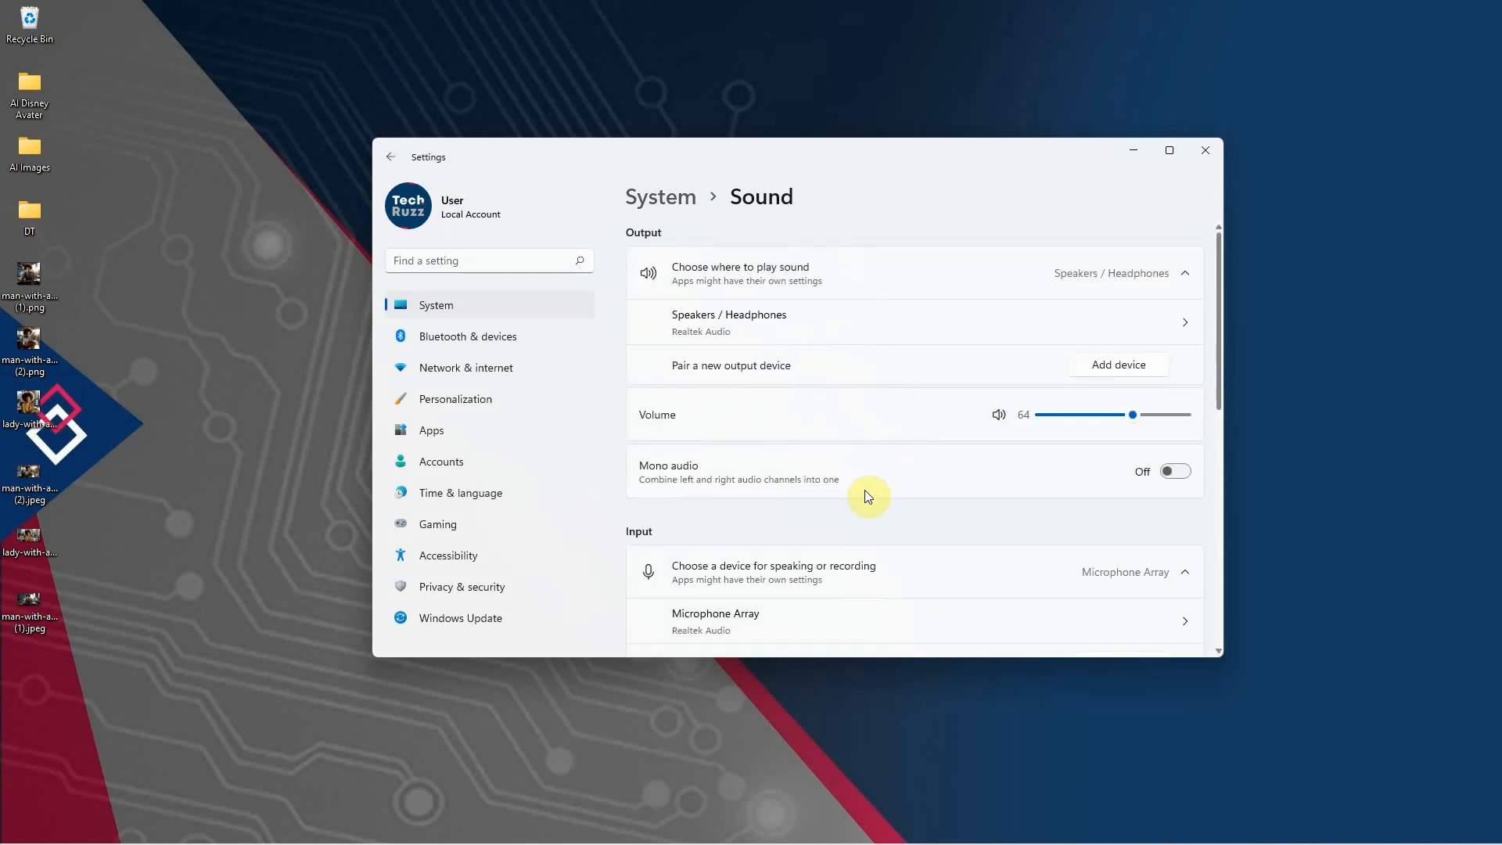
scroll(869, 485, "down", 3)
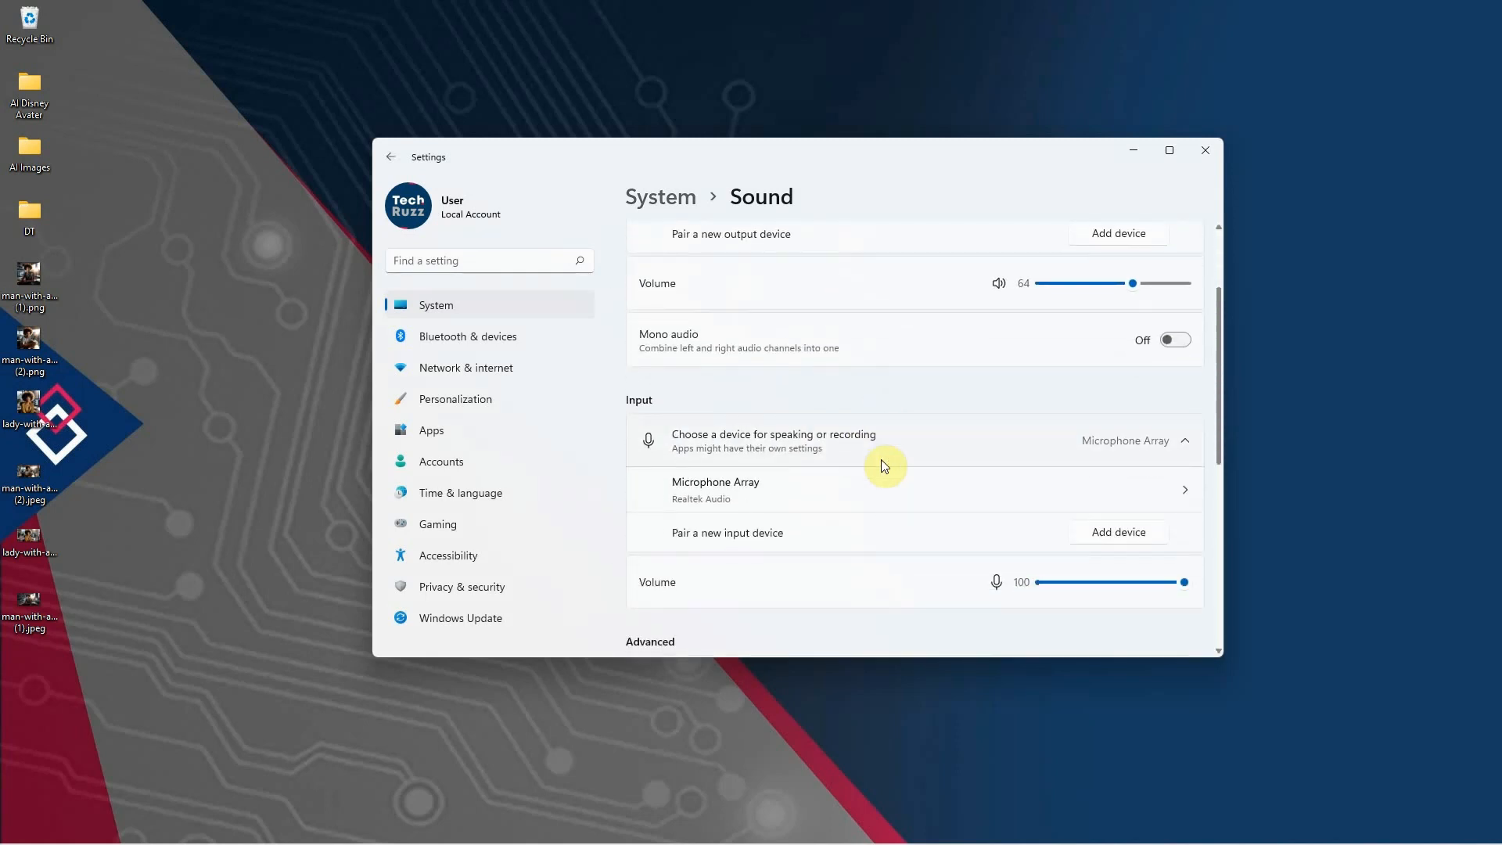
left_click(1064, 440)
left_click(1062, 438)
left_click(933, 430)
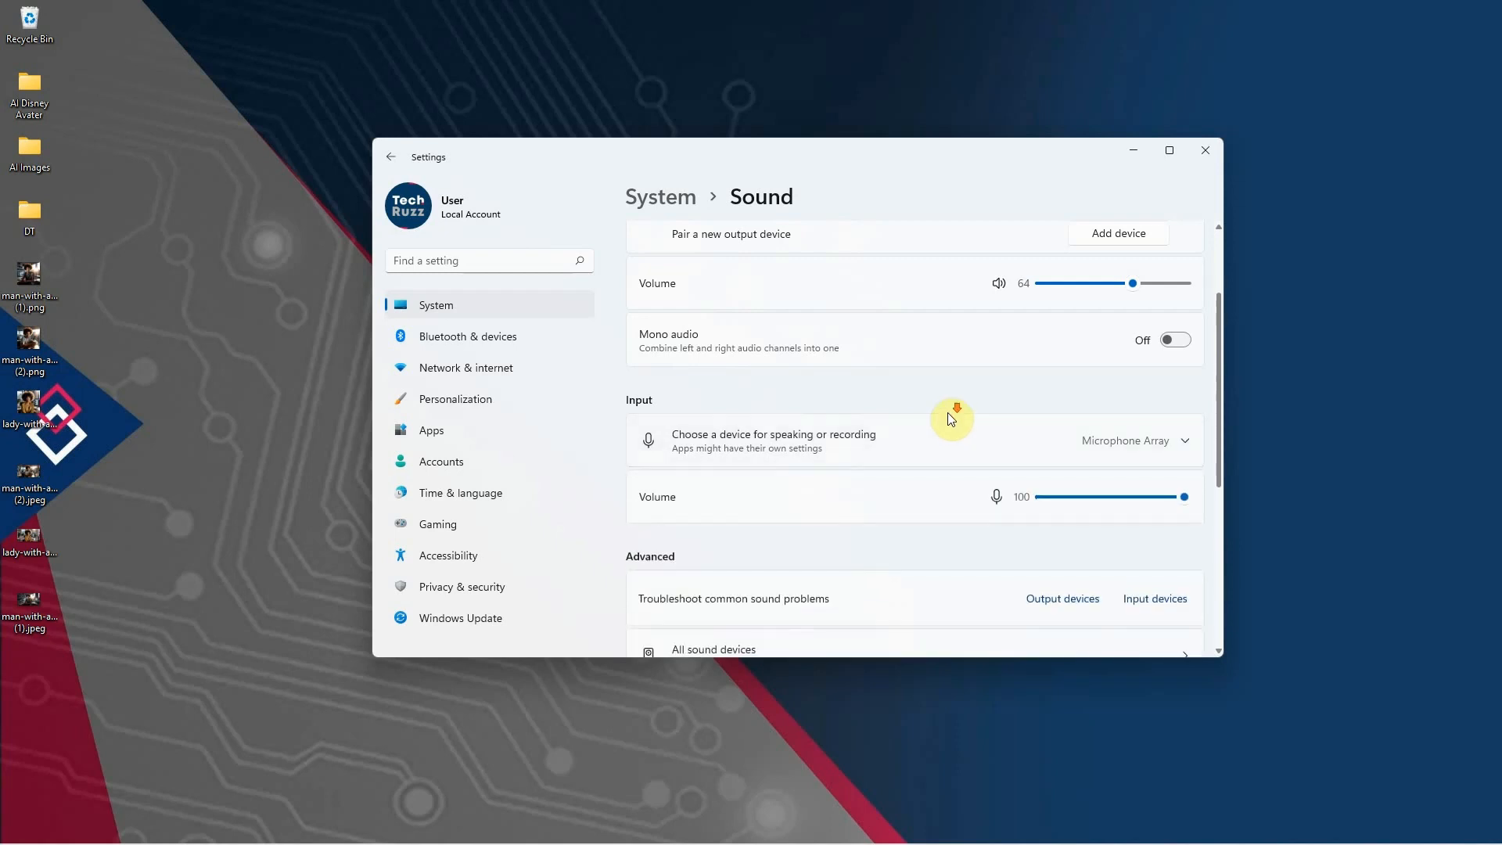
- Inspect the Stereo Mix properties under all sound devices, and return to the main Sound settings
scroll(951, 419, "down", 2)
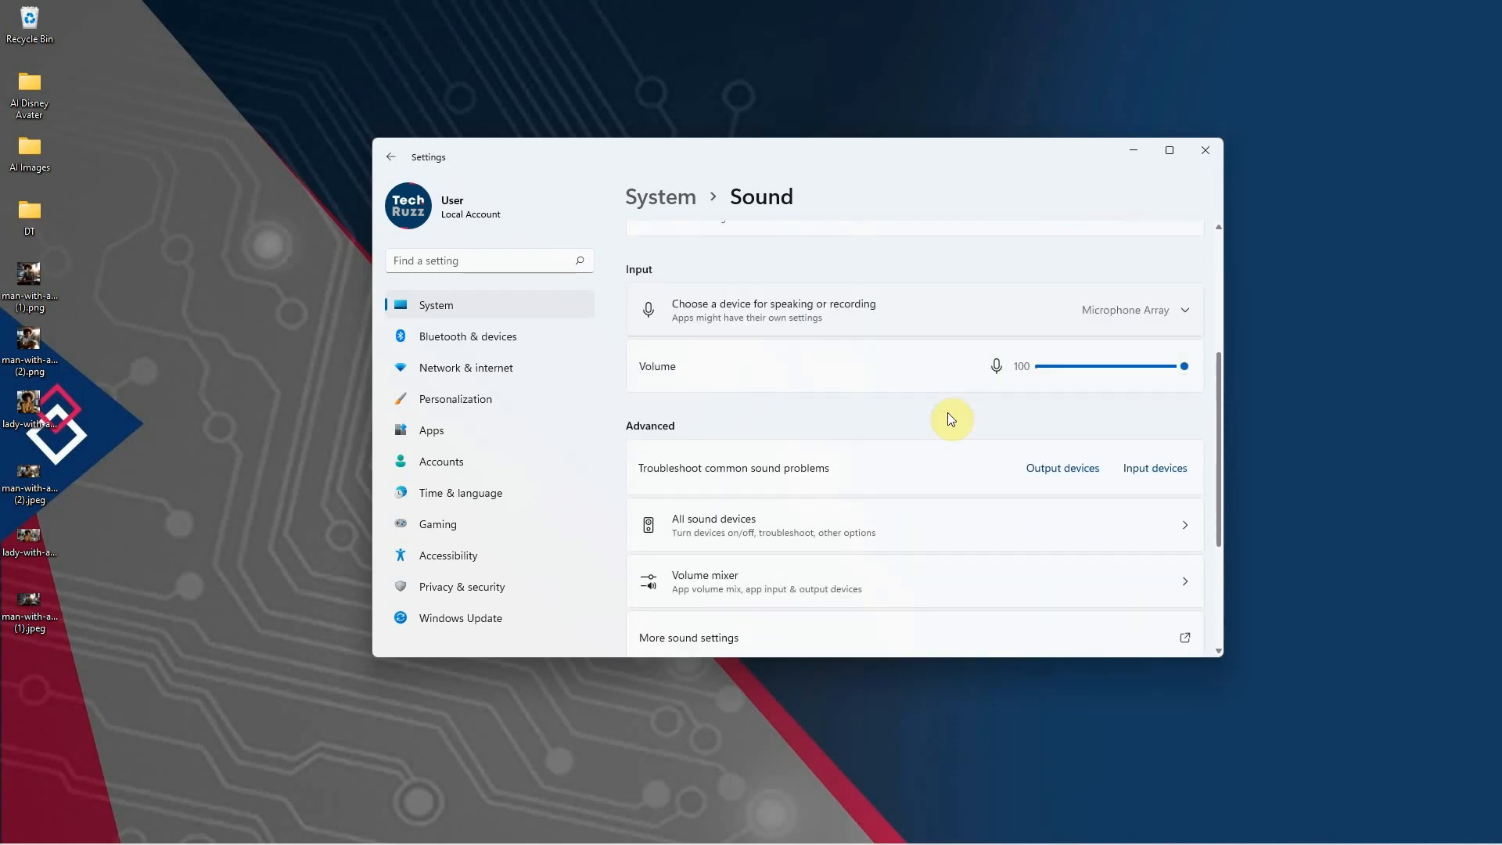
left_click(935, 536)
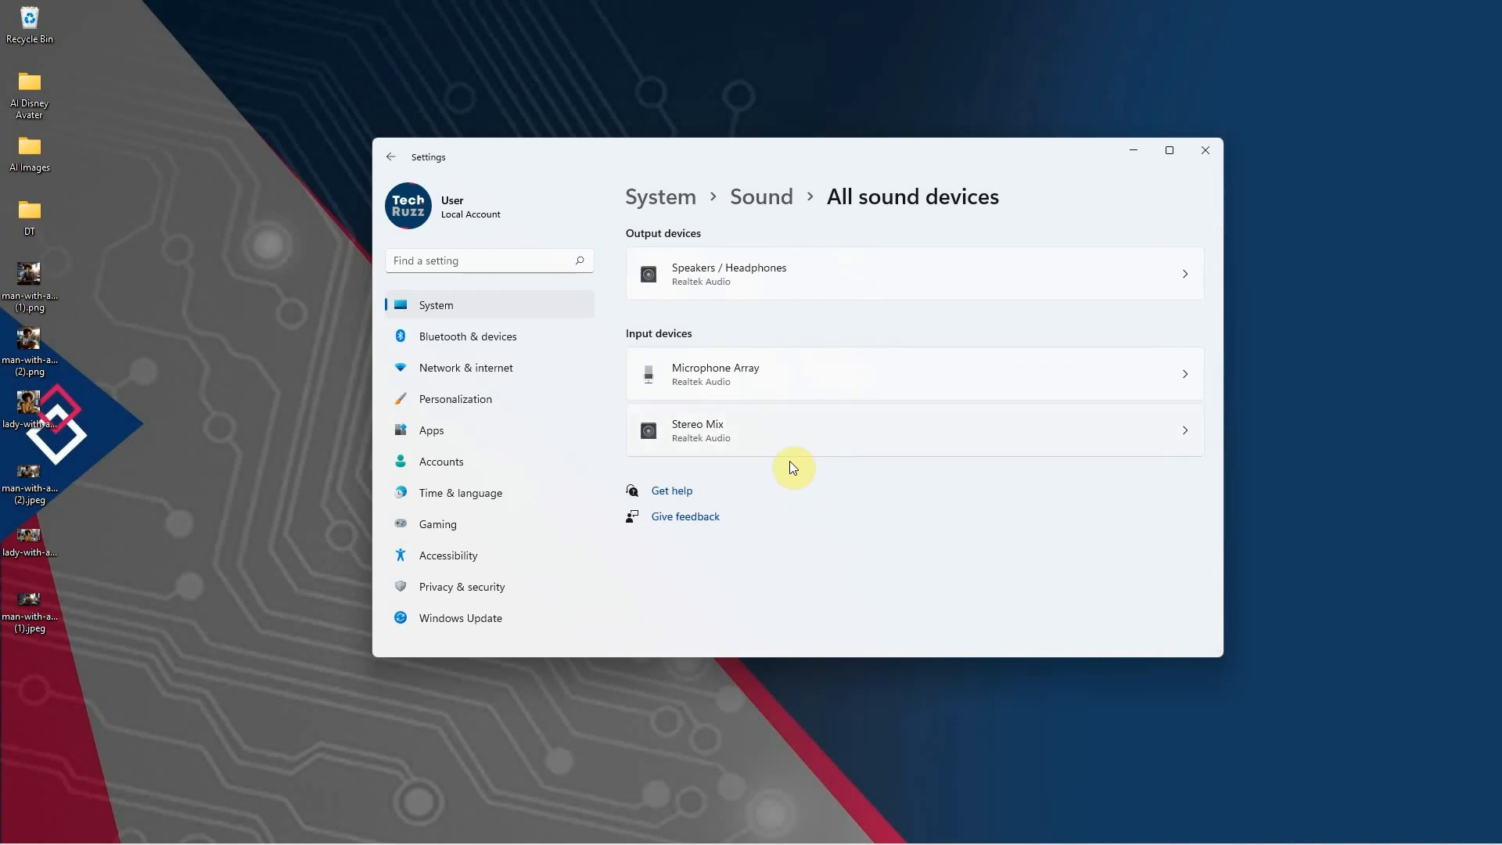
left_click(929, 441)
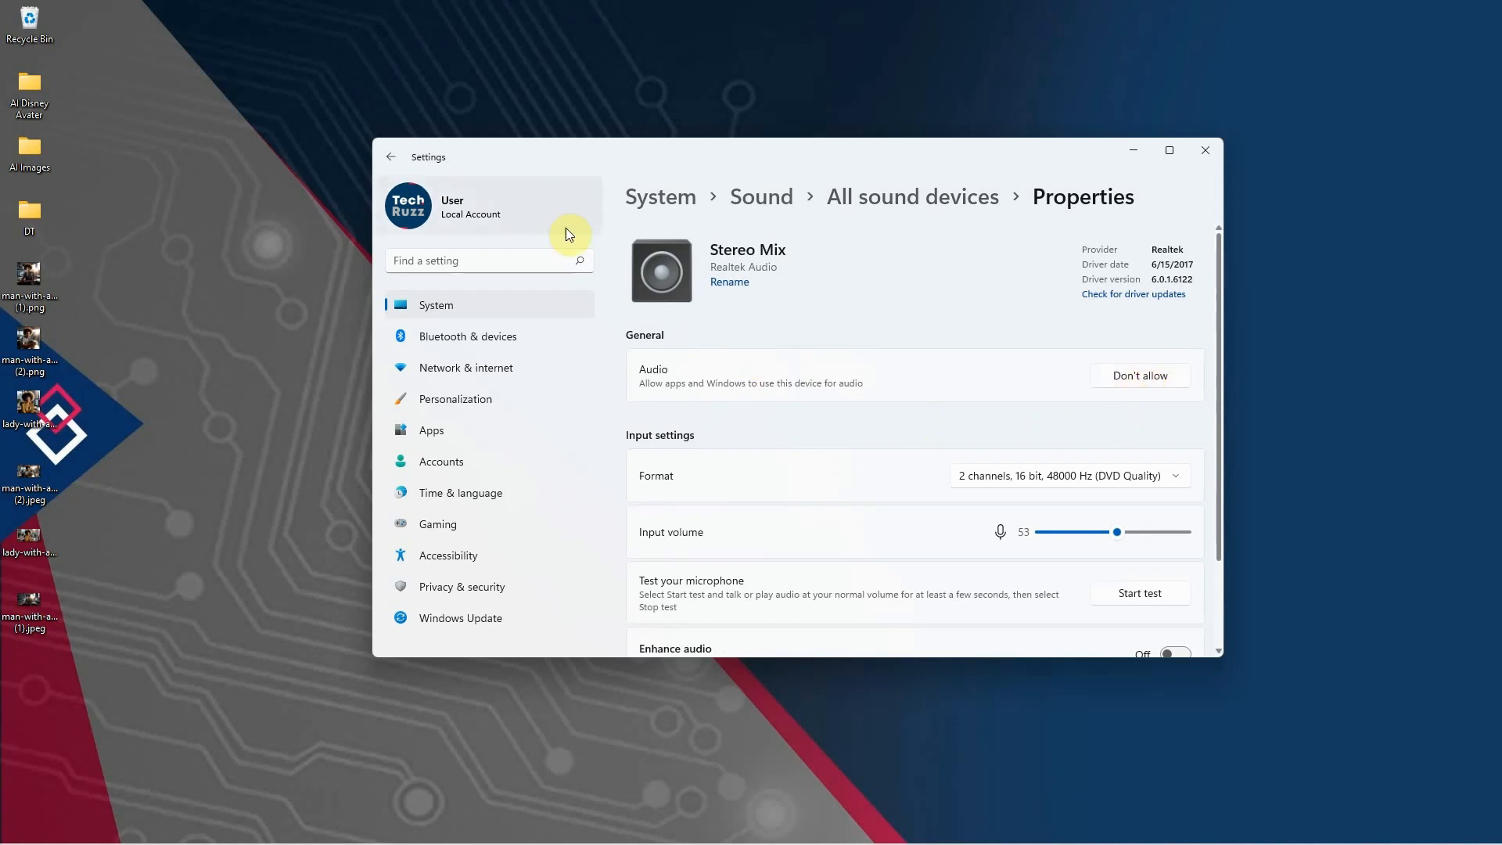
left_click(401, 159)
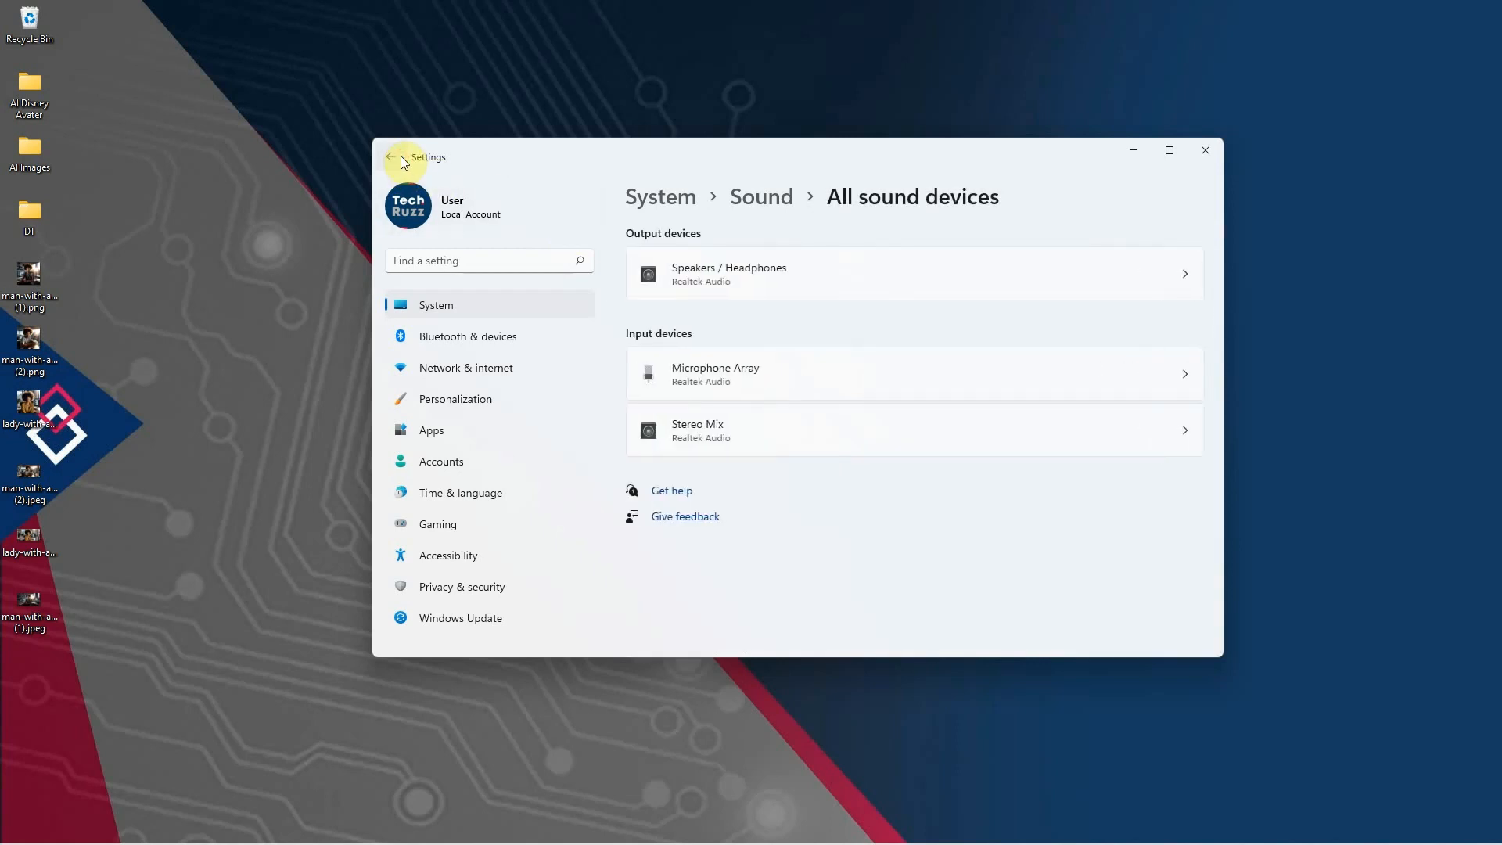
left_click(393, 158)
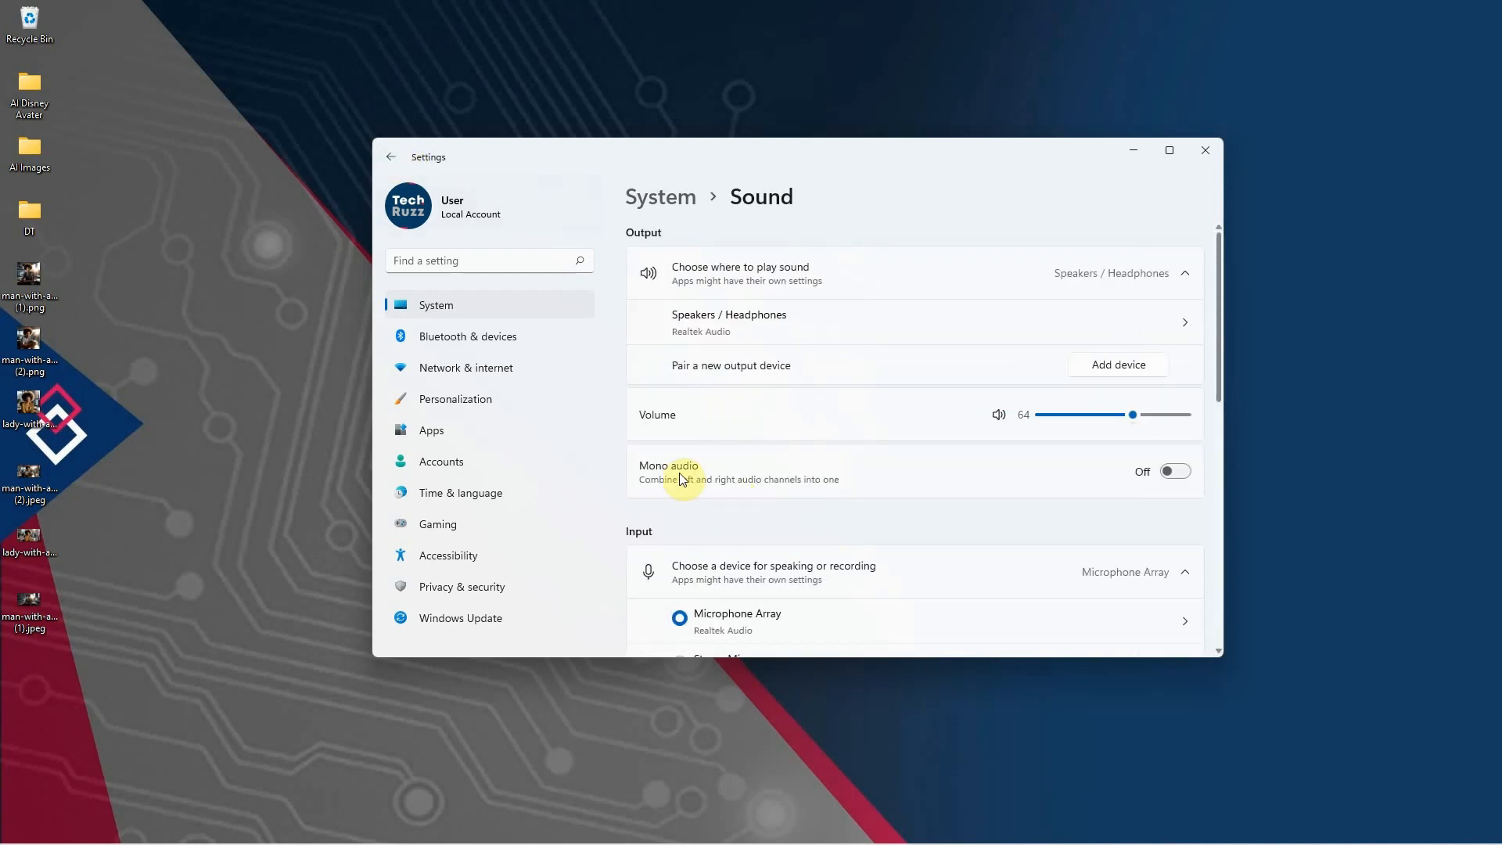
- Select Stereo Mix as the input device, set its volume to 100, and minimize Settings
scroll(774, 493, "down", 3)
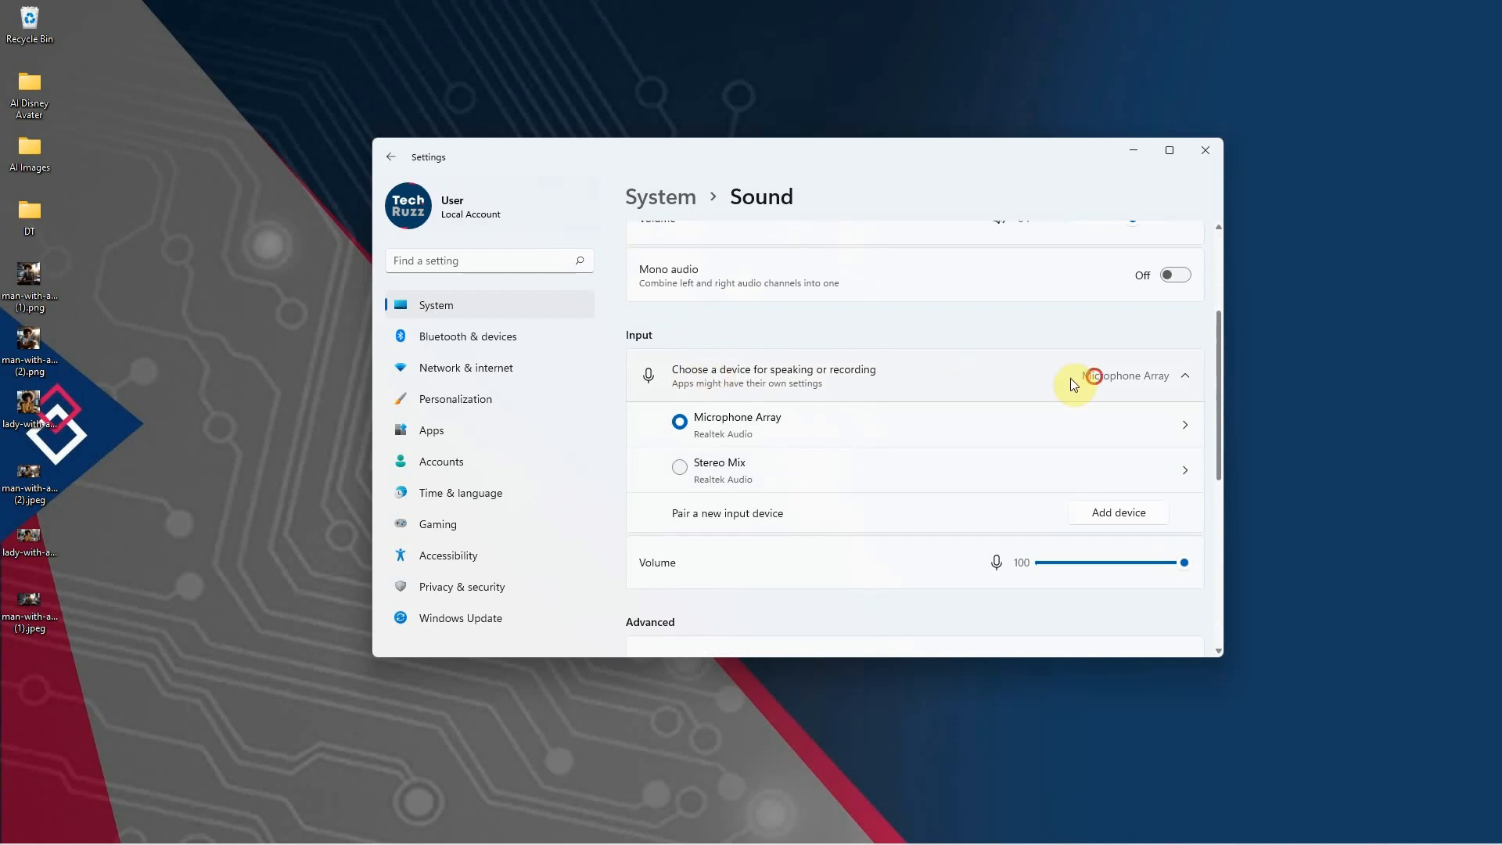
left_click(1071, 378)
left_click(1052, 371)
left_click(681, 467)
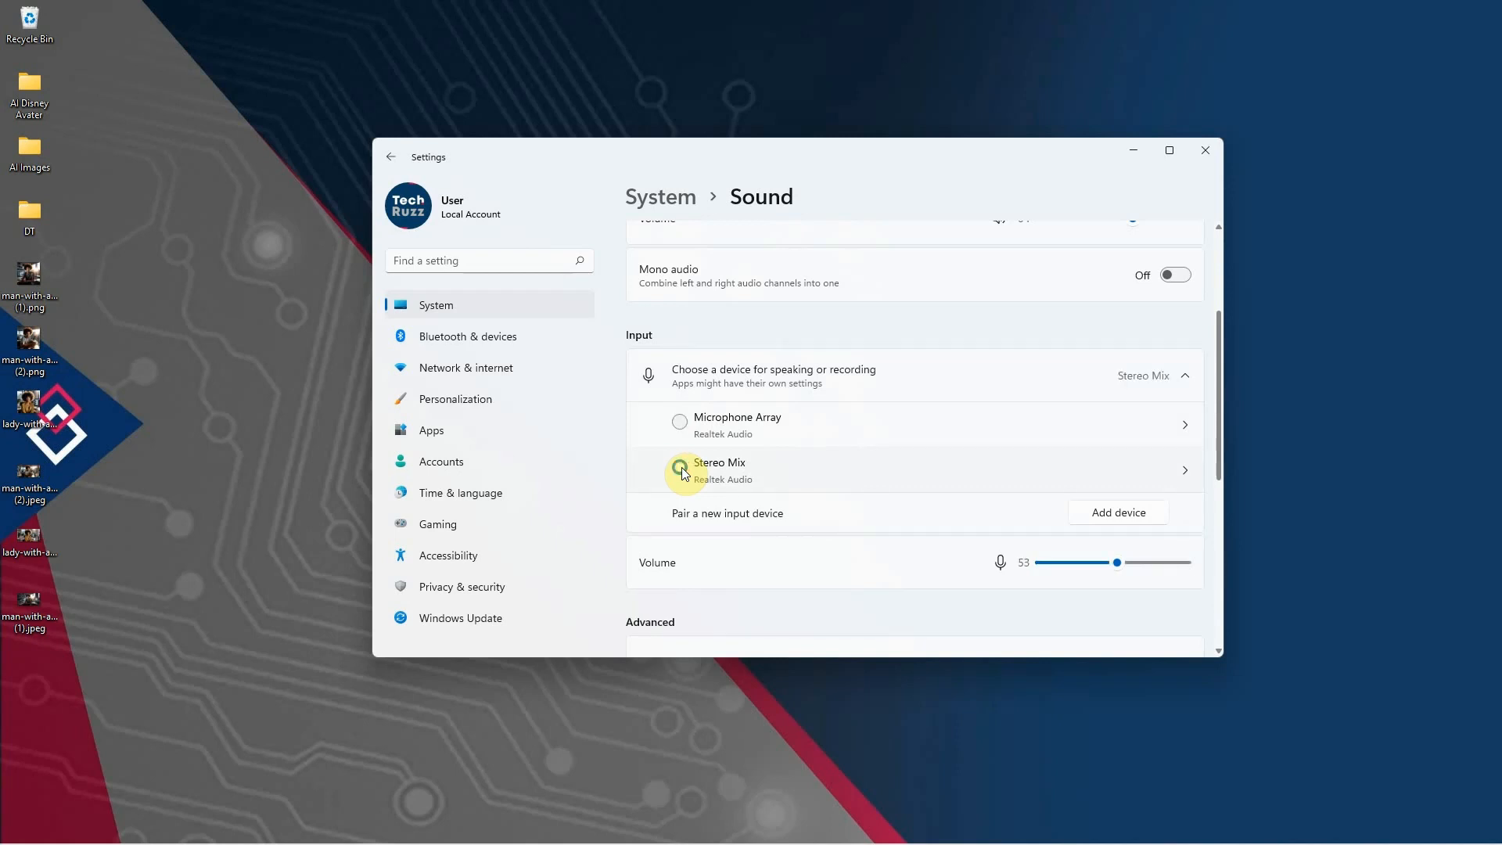
left_click_drag(1092, 561, 1119, 570)
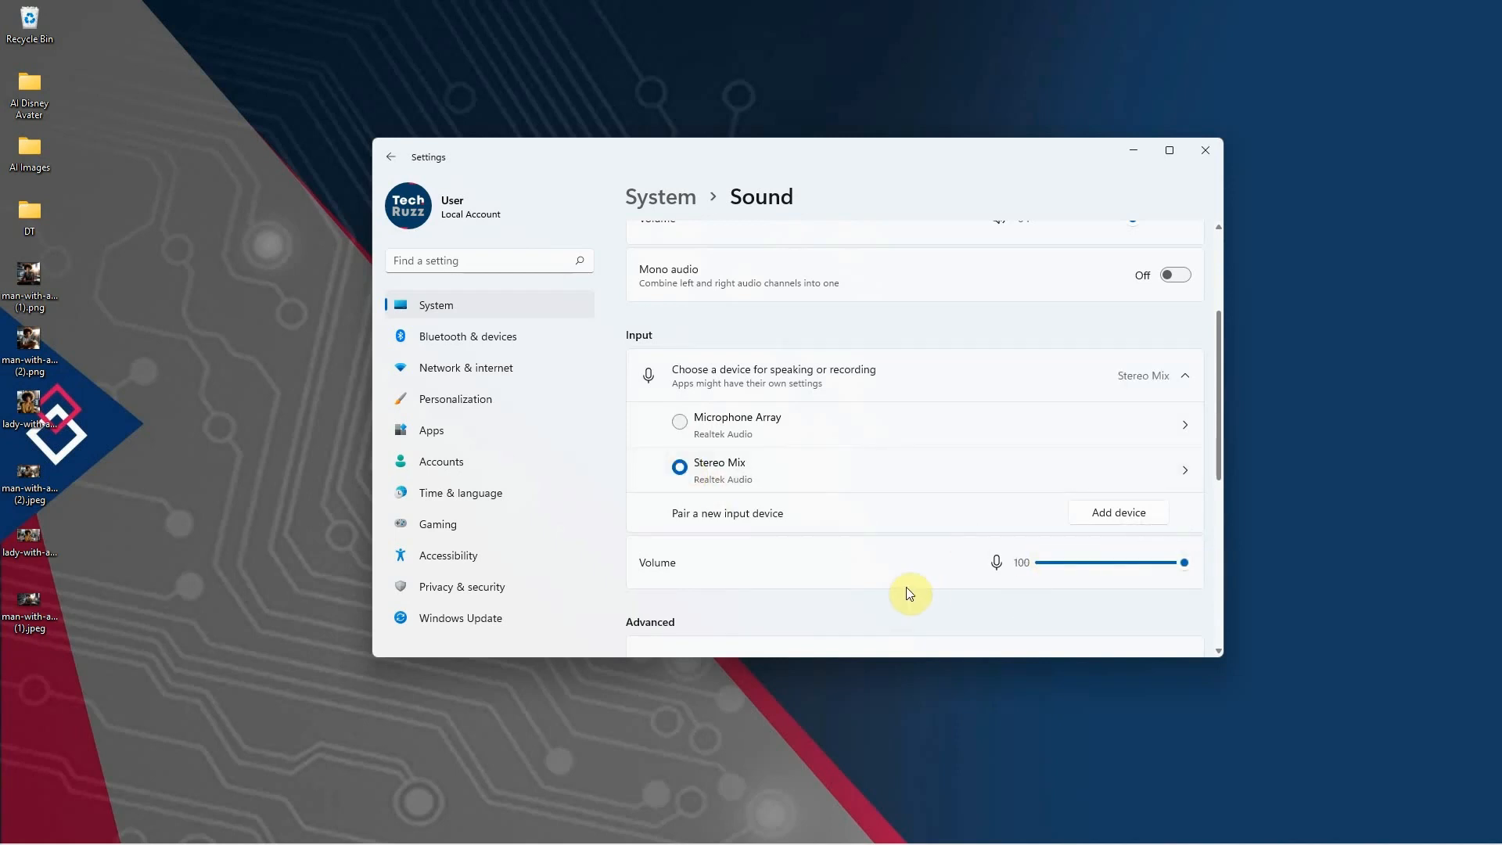
left_click(1137, 155)
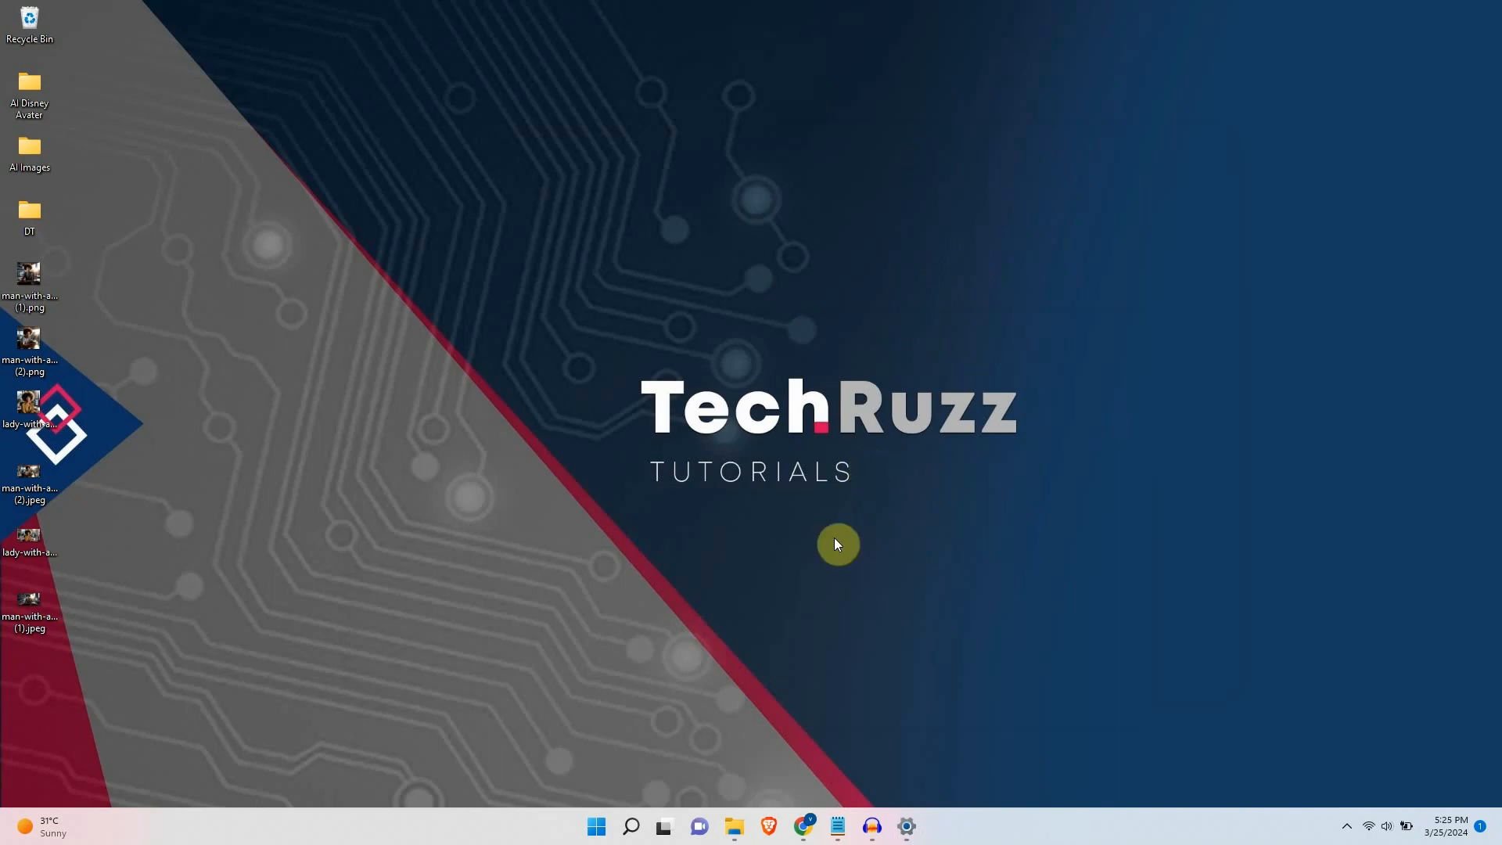
- Copy the Techruzz welcome script under AUDIO GENERATION PROMPT in the untitled Notepad file, and minimize Notepad
mouse_move(836, 825)
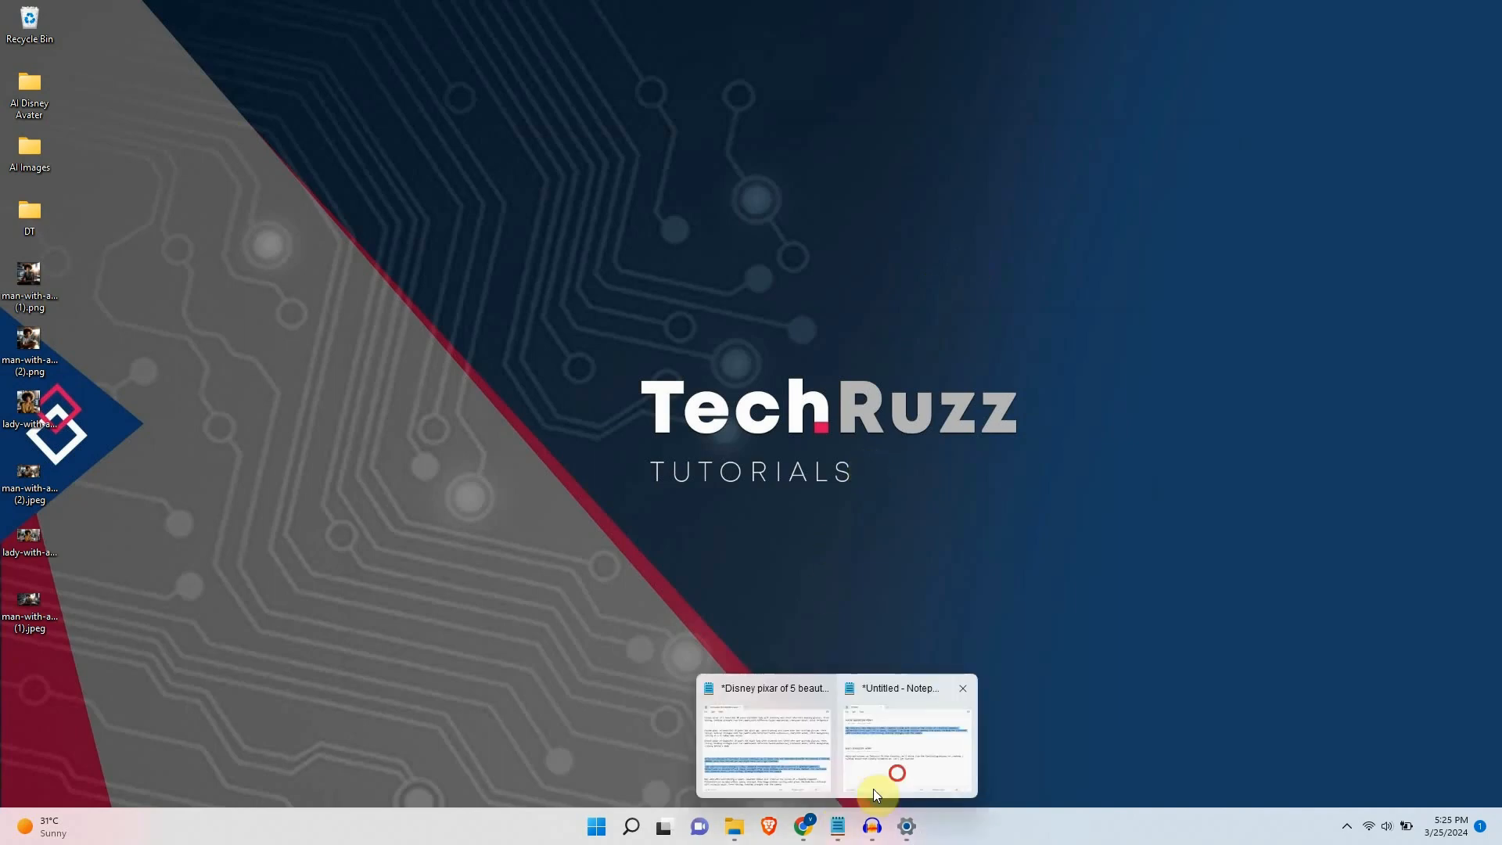
left_click(899, 775)
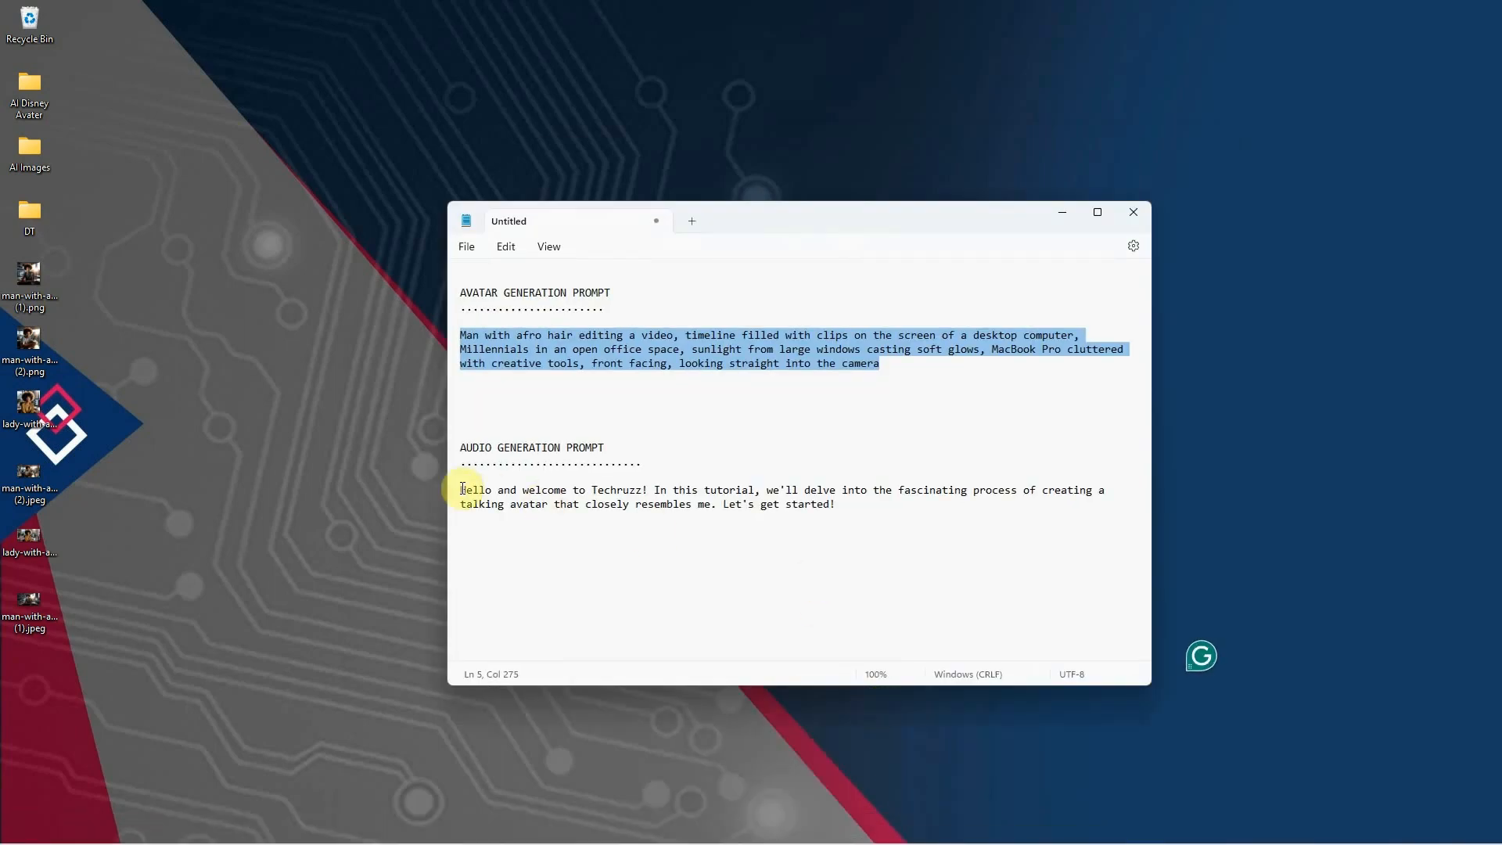
left_click_drag(460, 490, 848, 510)
right_click(732, 497)
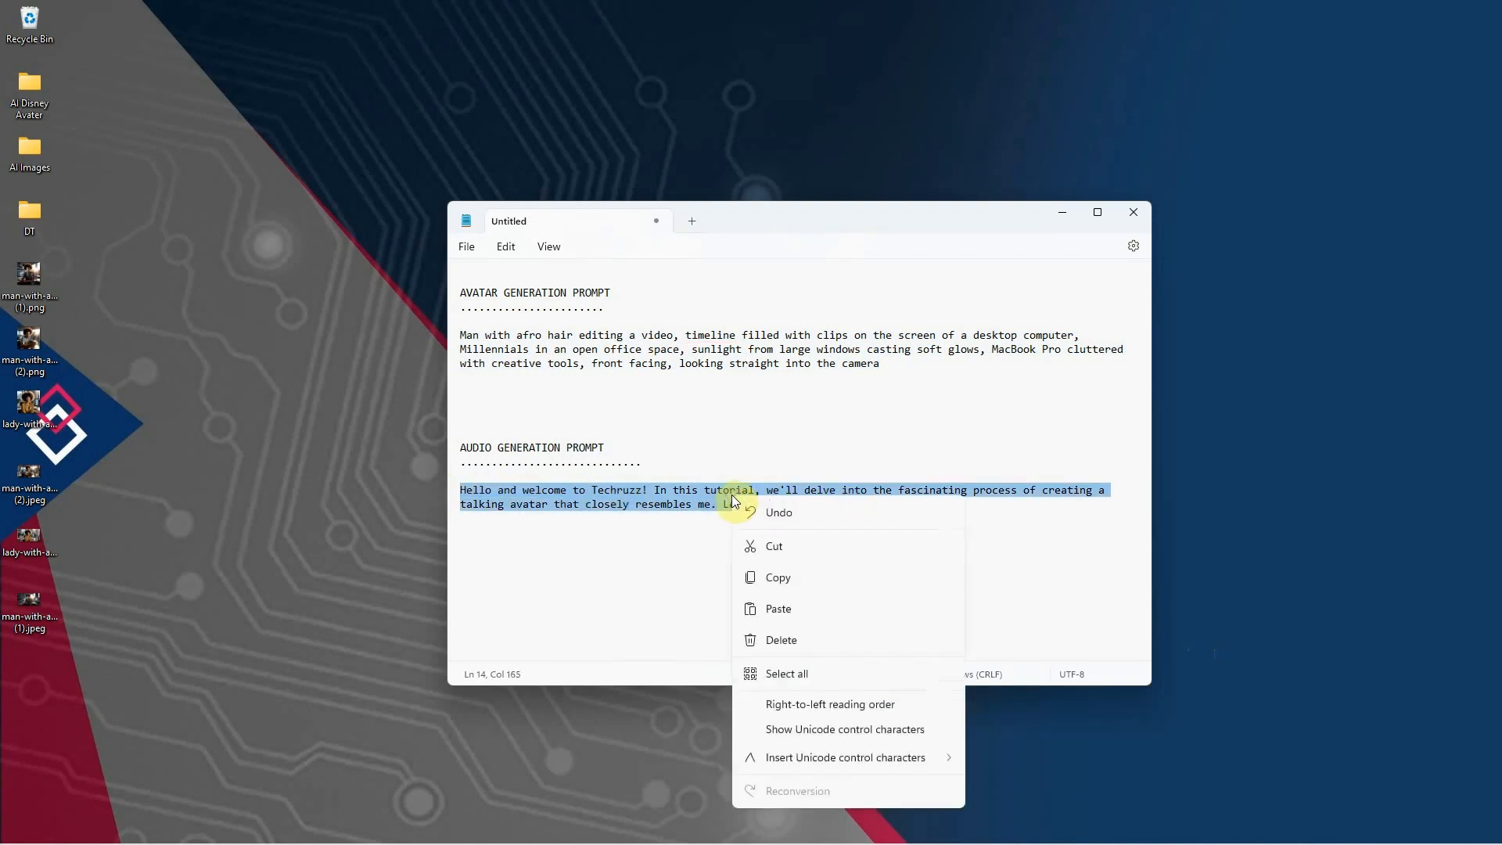
left_click(797, 581)
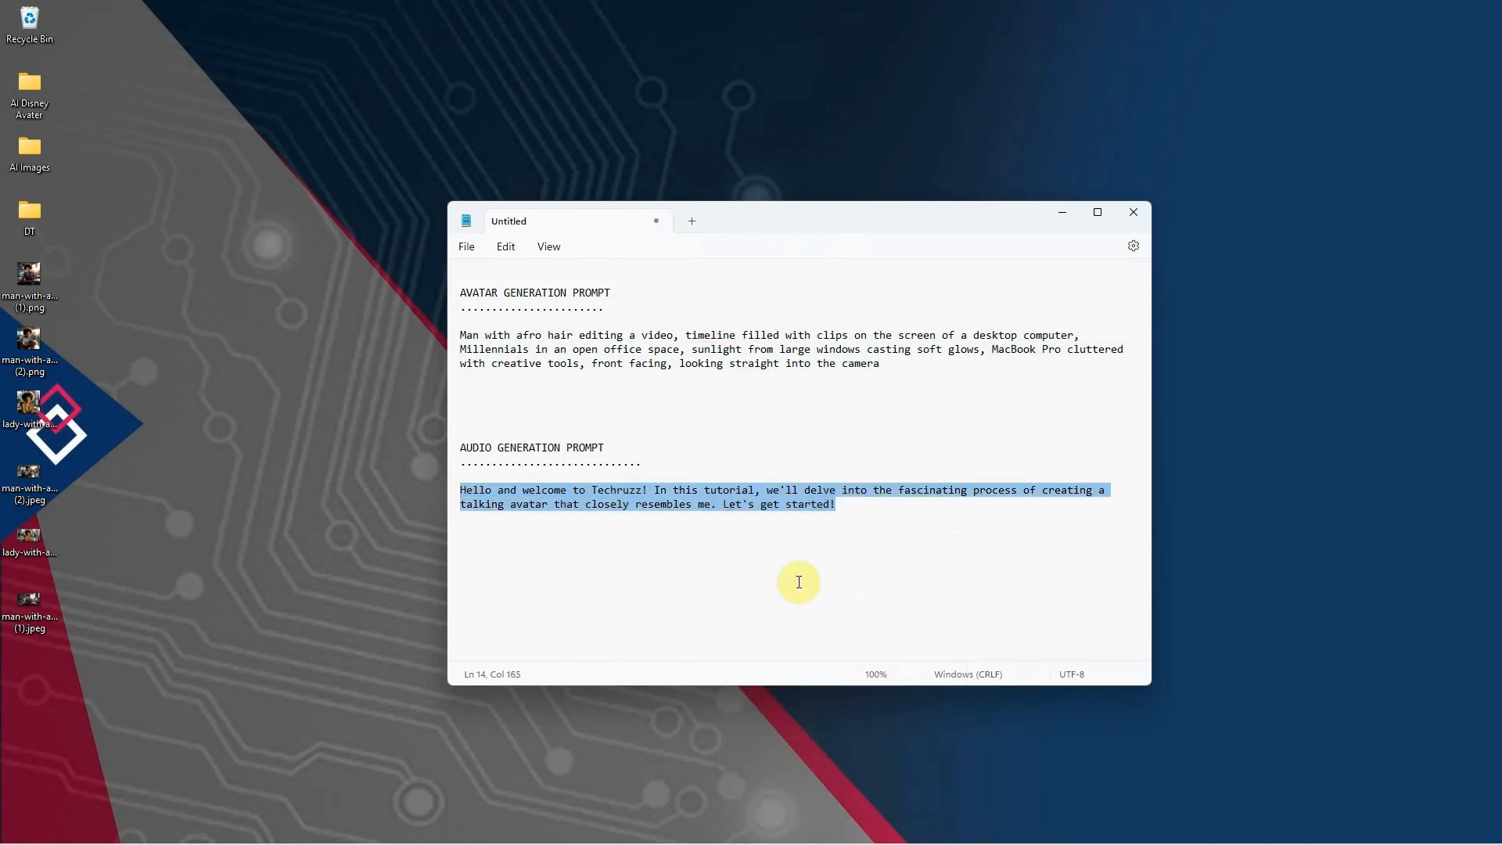
left_click(1064, 214)
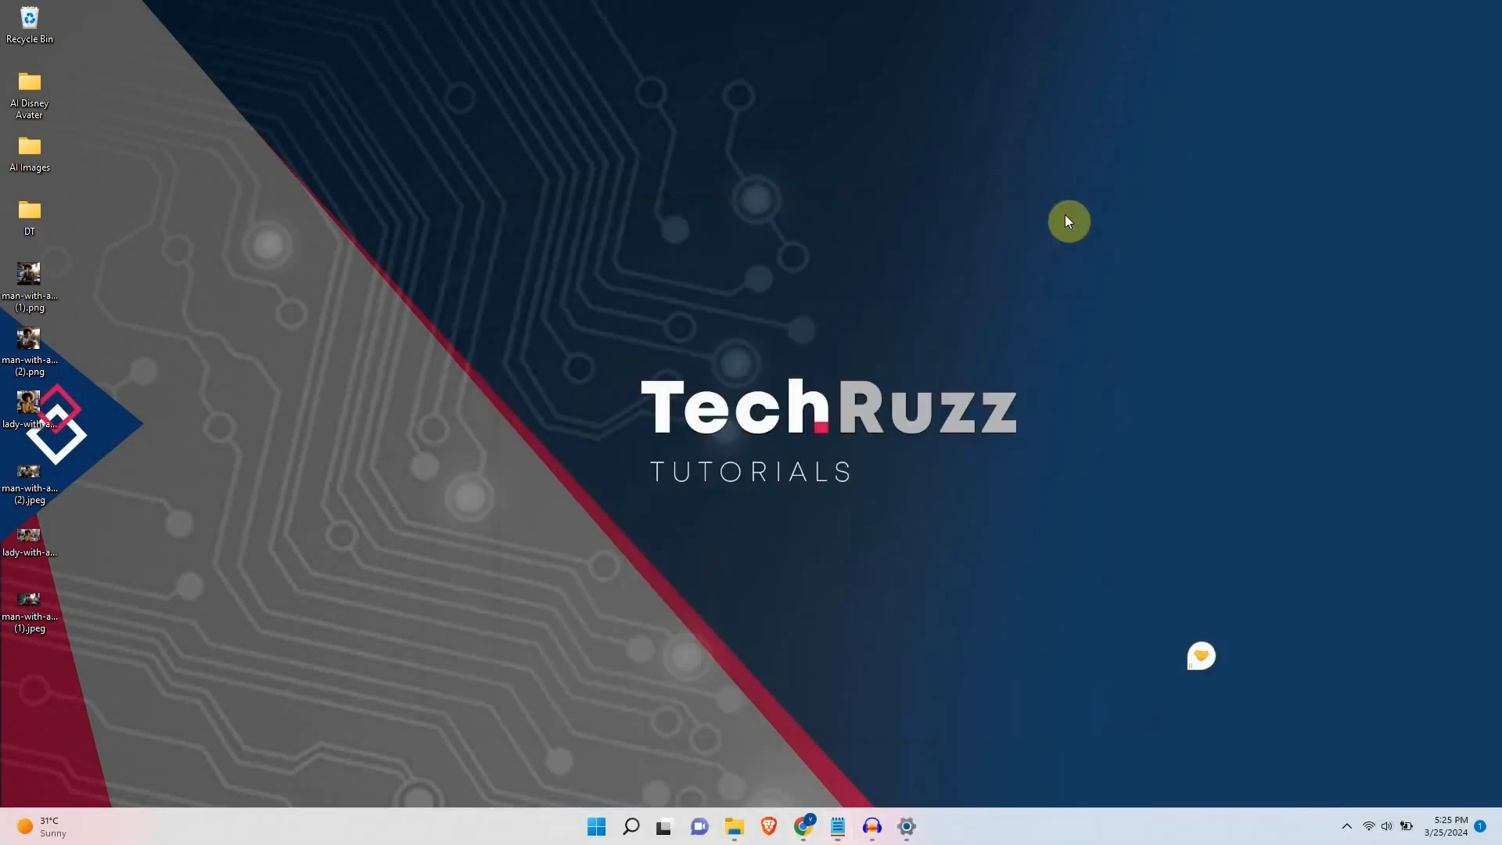
- Switch to ChatGPT, send "Read as it is:" followed by the copied welcome script, and play the reply aloud
mouse_move(803, 826)
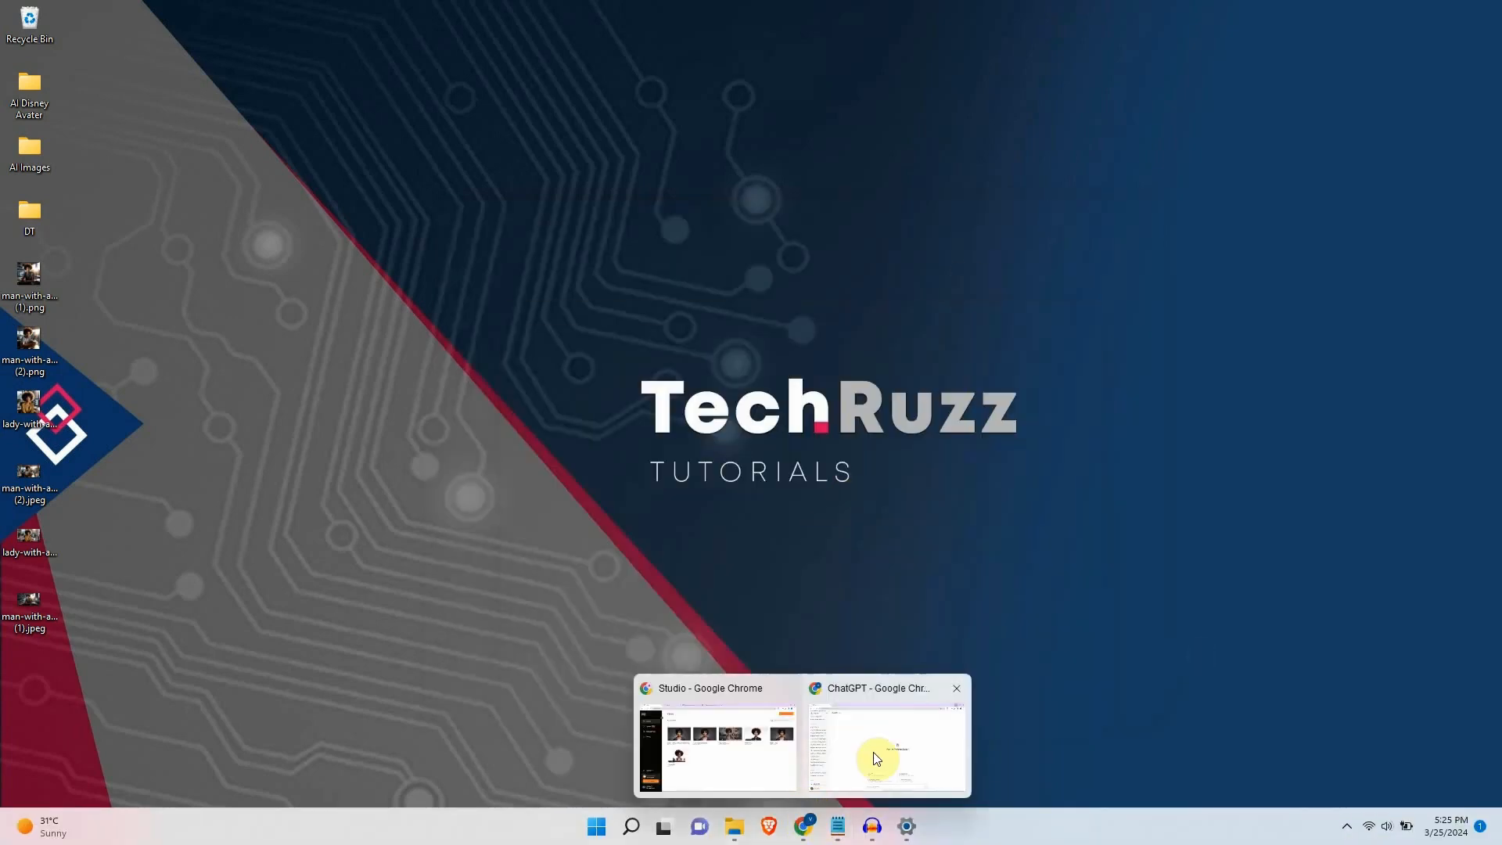
left_click(872, 754)
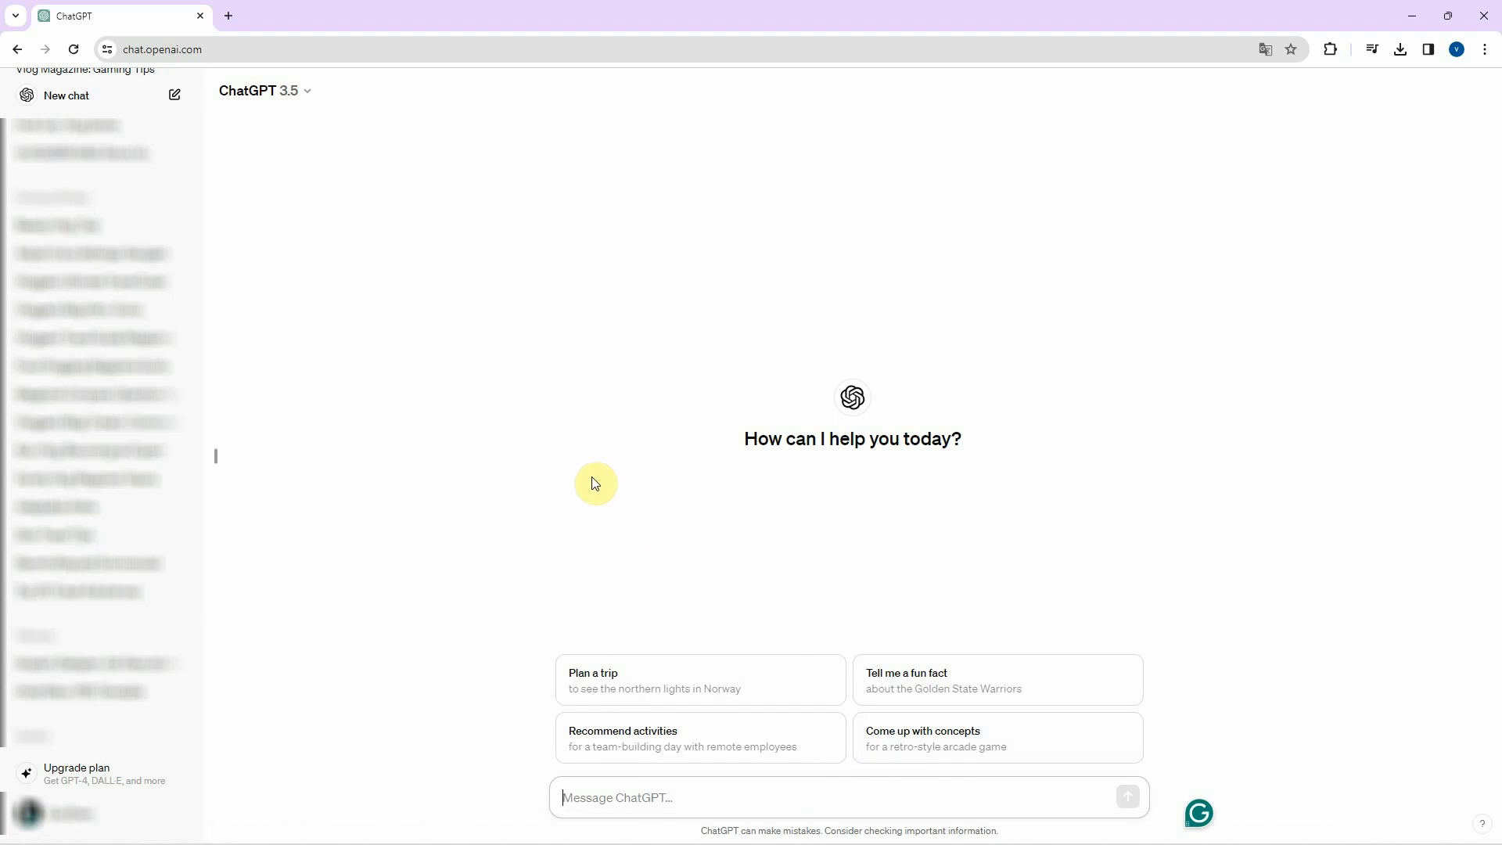
type("Read as it is")
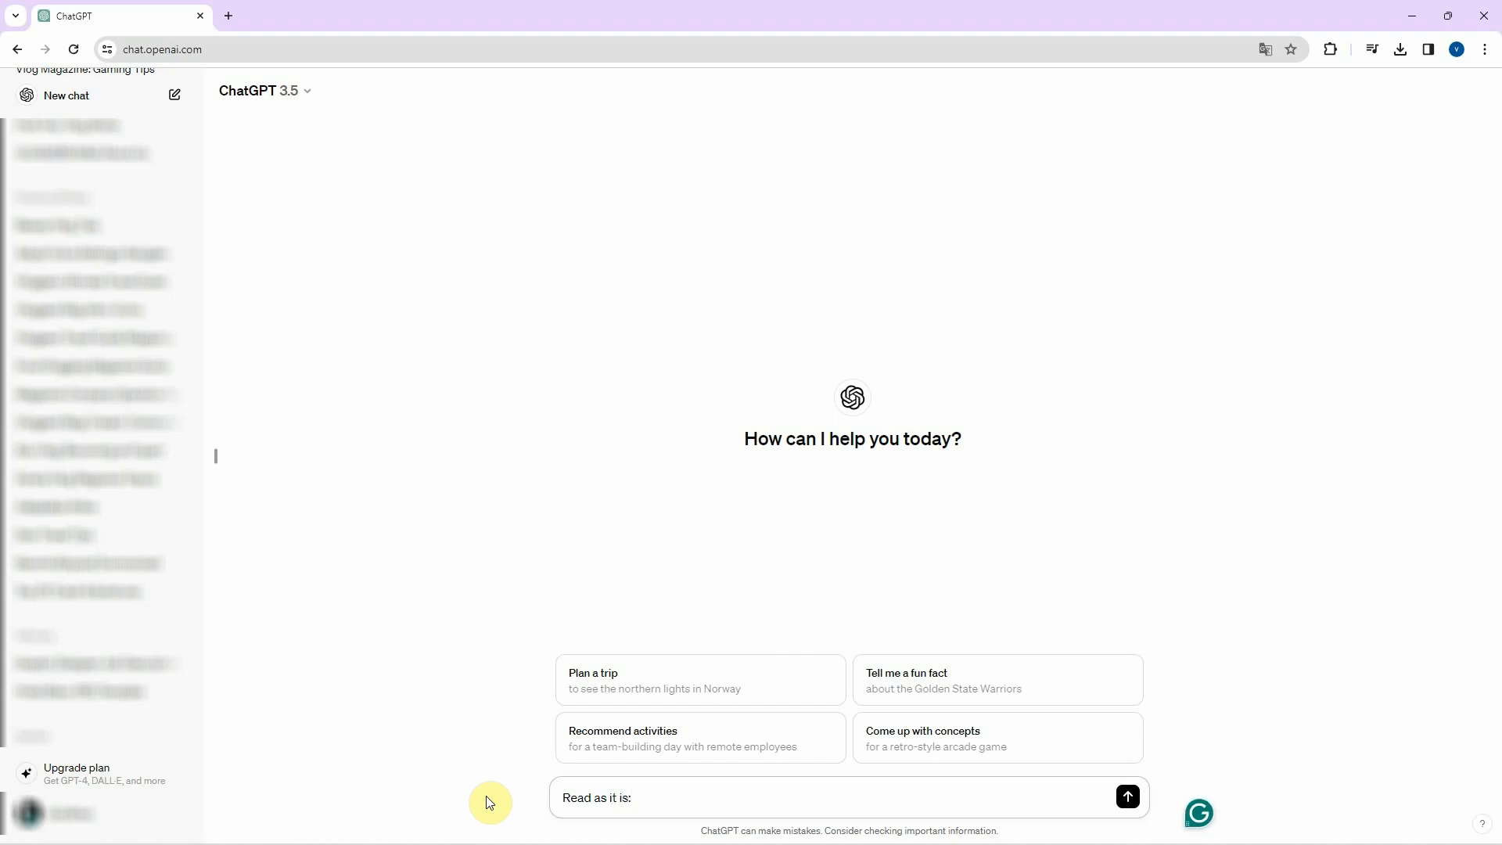
right_click(636, 795)
left_click(695, 548)
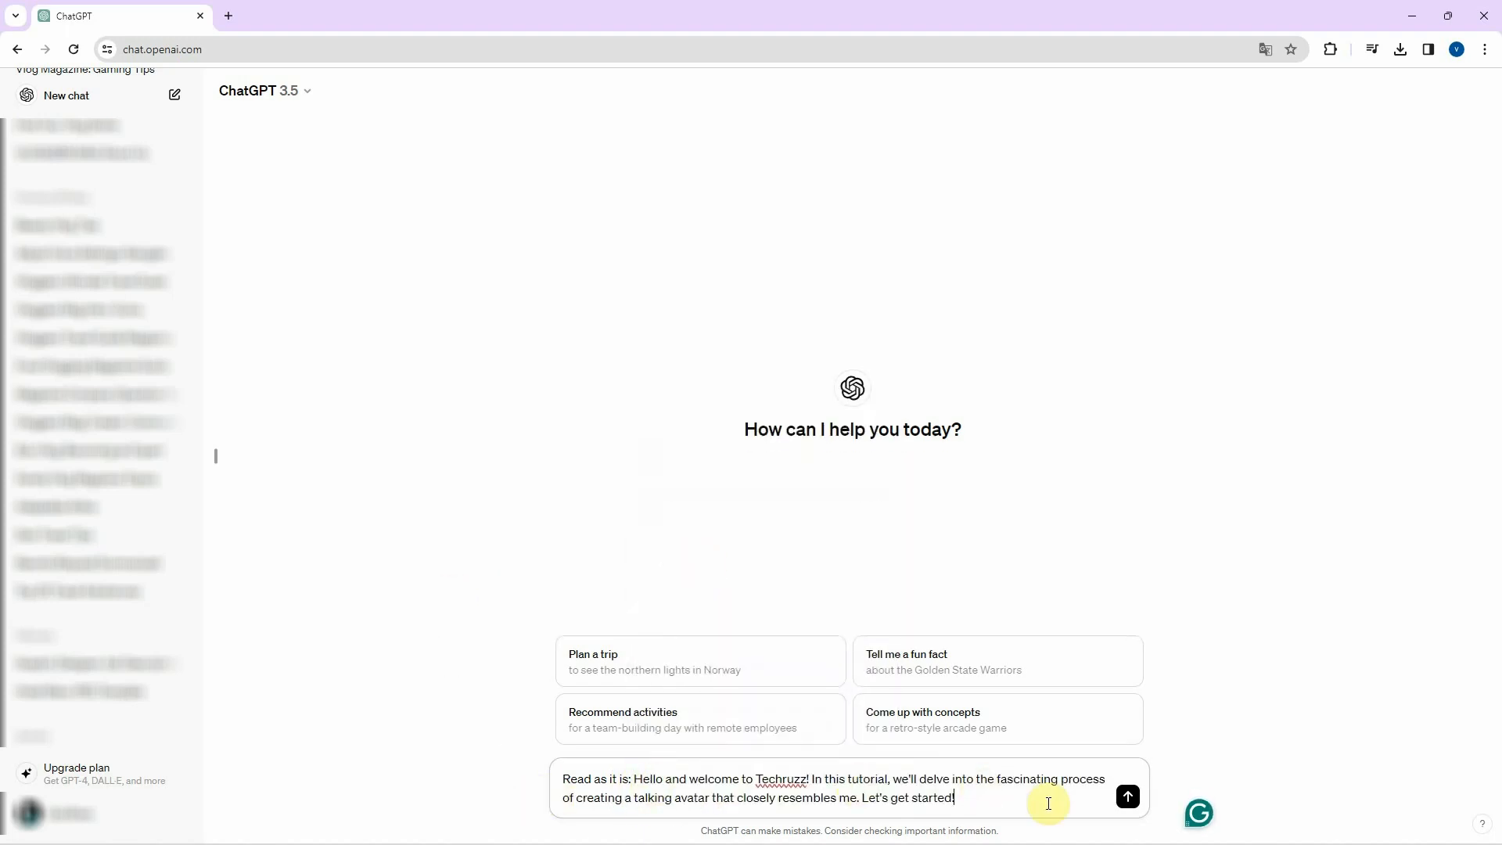
left_click(1128, 797)
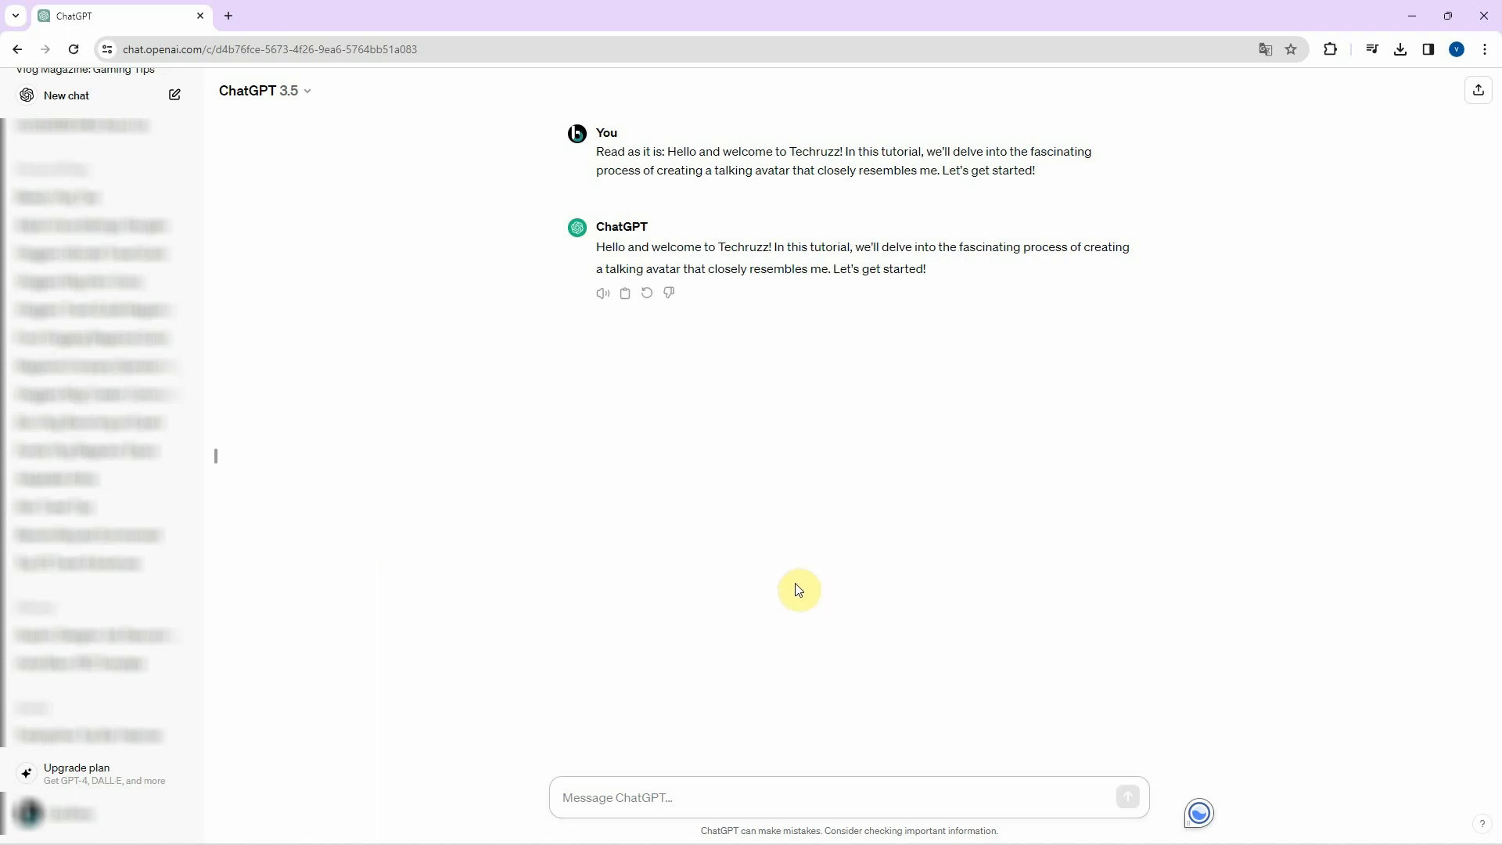
left_click(609, 300)
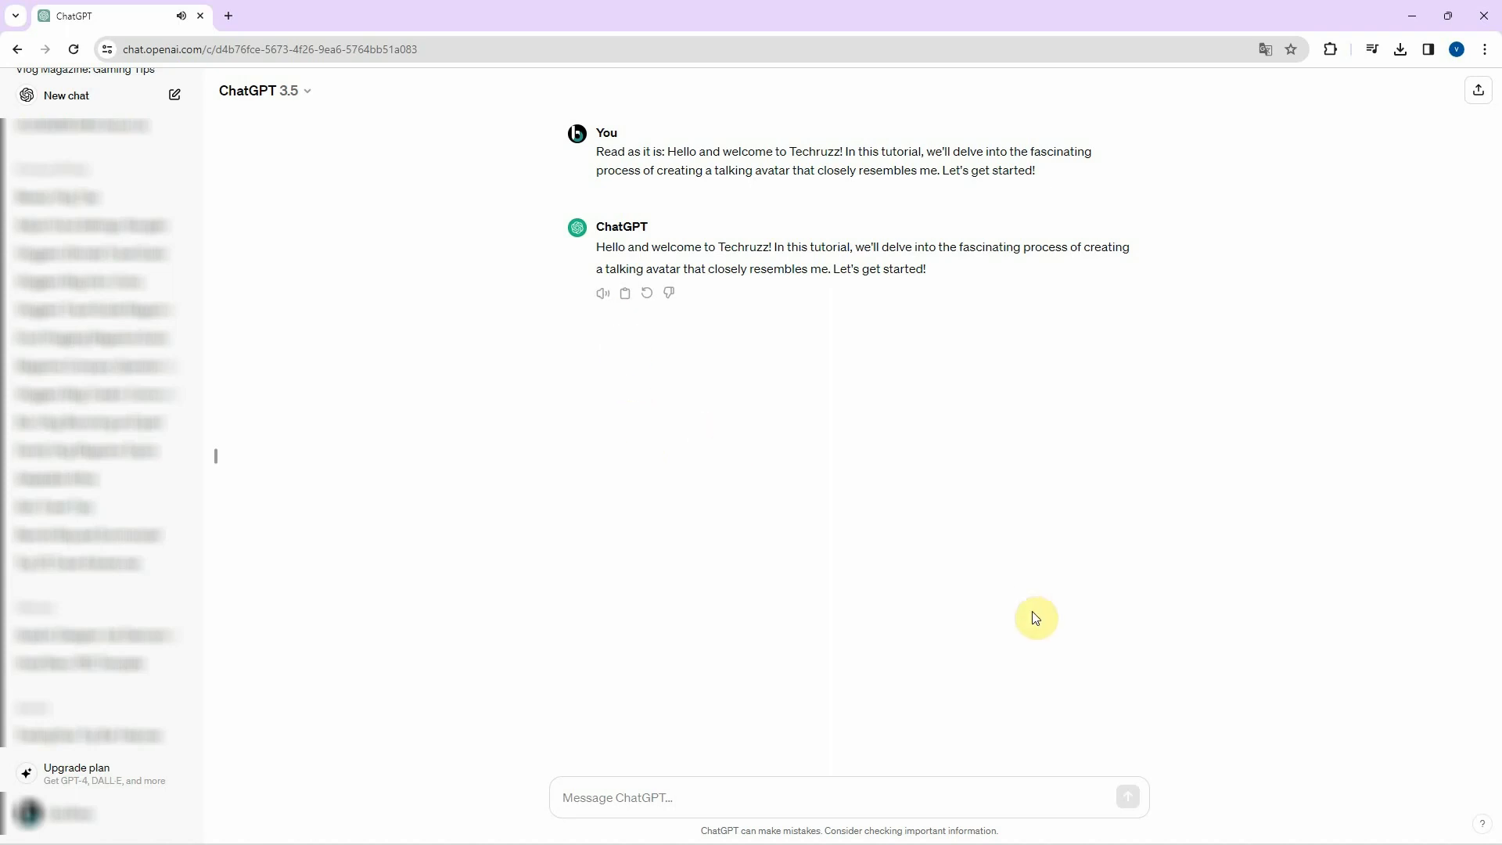
- Bring up Audacity, move it clear of ChatGPT's Read Aloud control, and record the reply being read aloud in full
mouse_move(1050, 838)
left_click(874, 828)
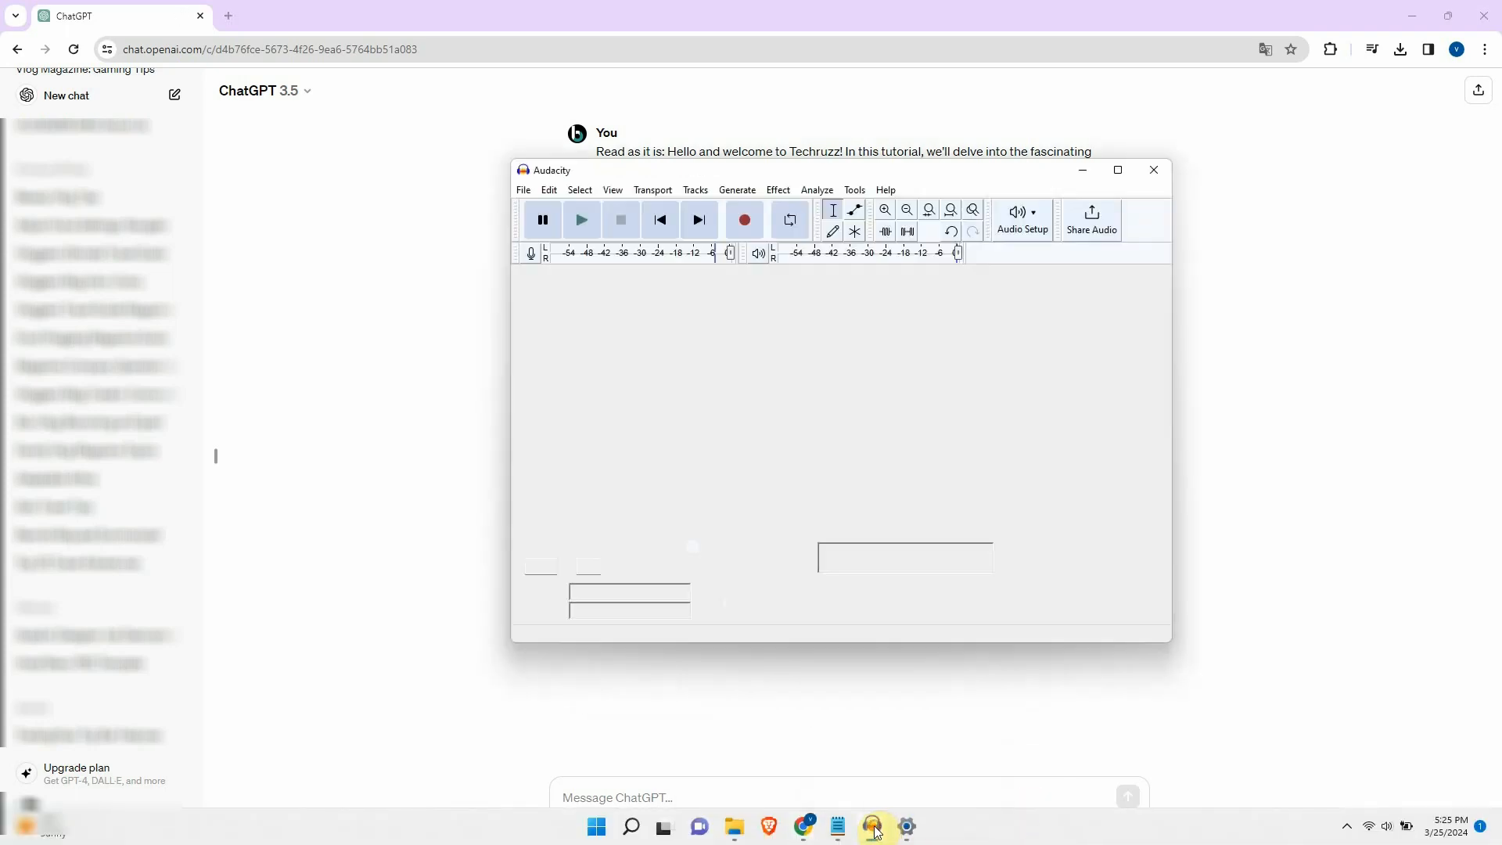
mouse_move(807, 173)
left_mouse_down()
mouse_move(882, 220)
mouse_move(1112, 223)
mouse_move(1114, 193)
left_mouse_up()
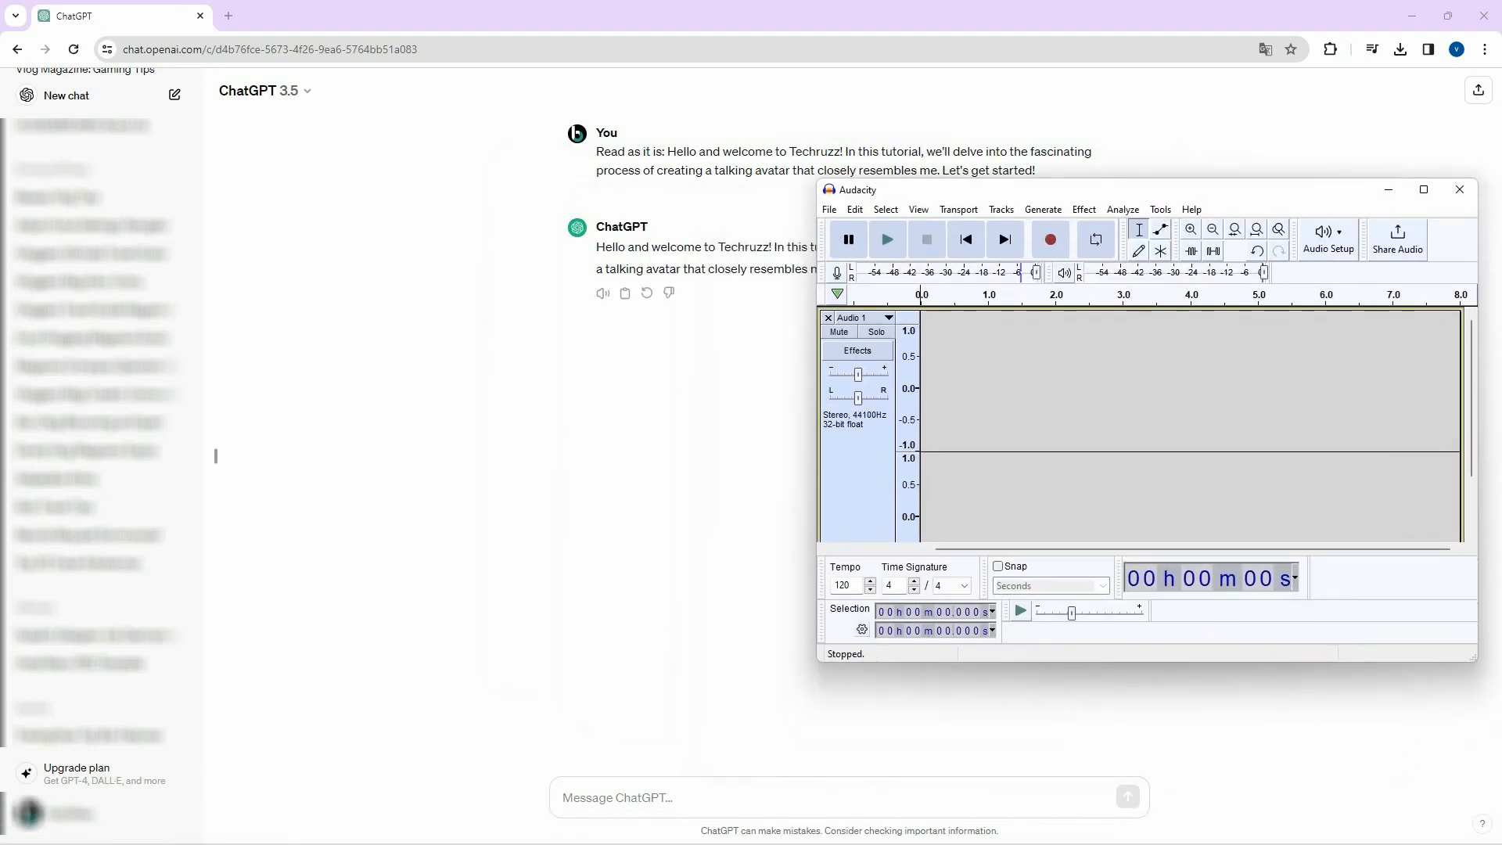
left_click(1053, 240)
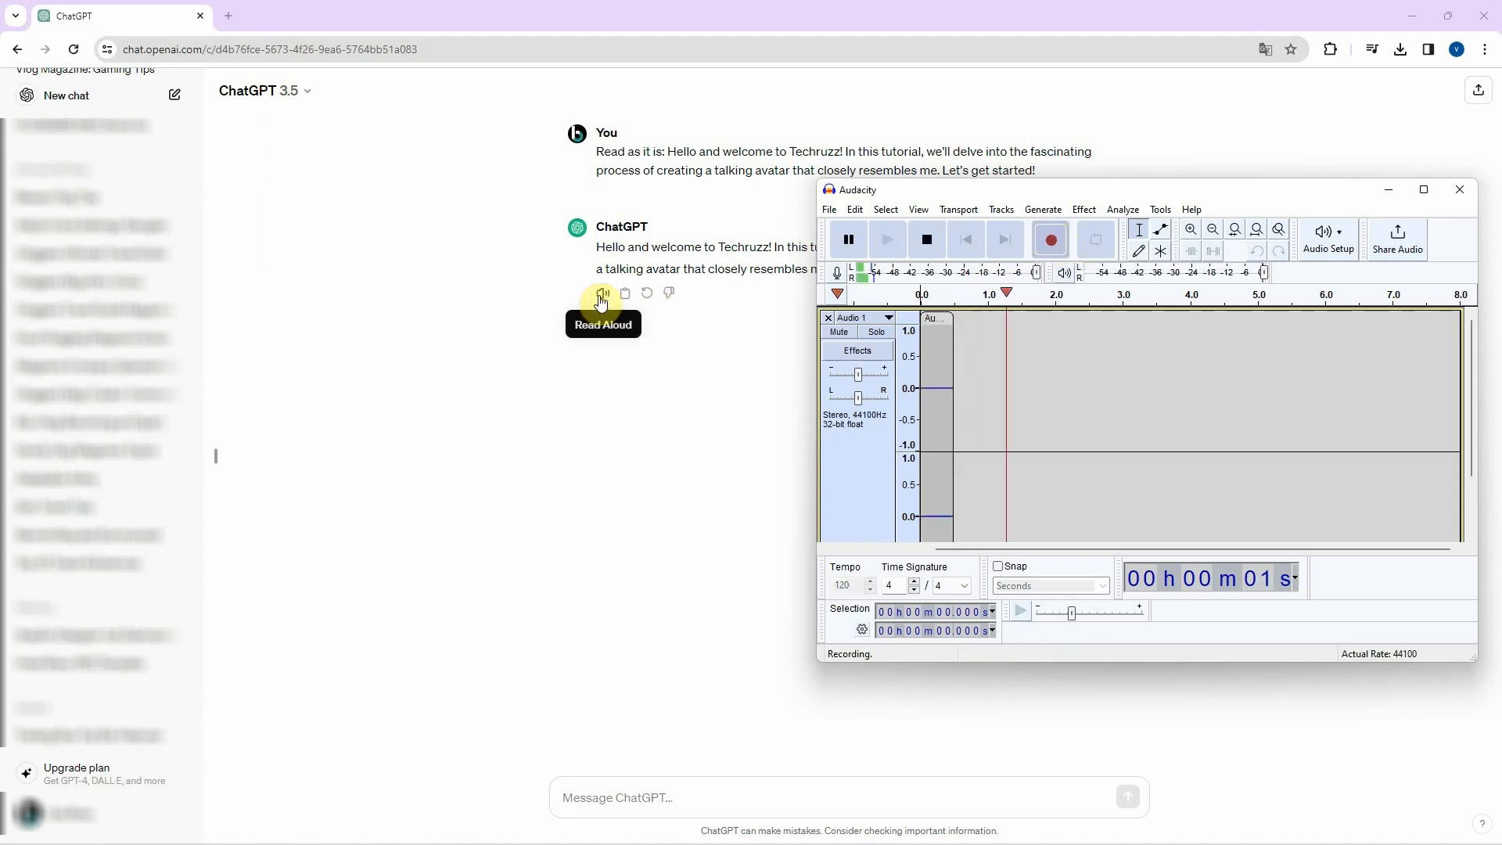
left_click(600, 295)
mouse_move(990, 830)
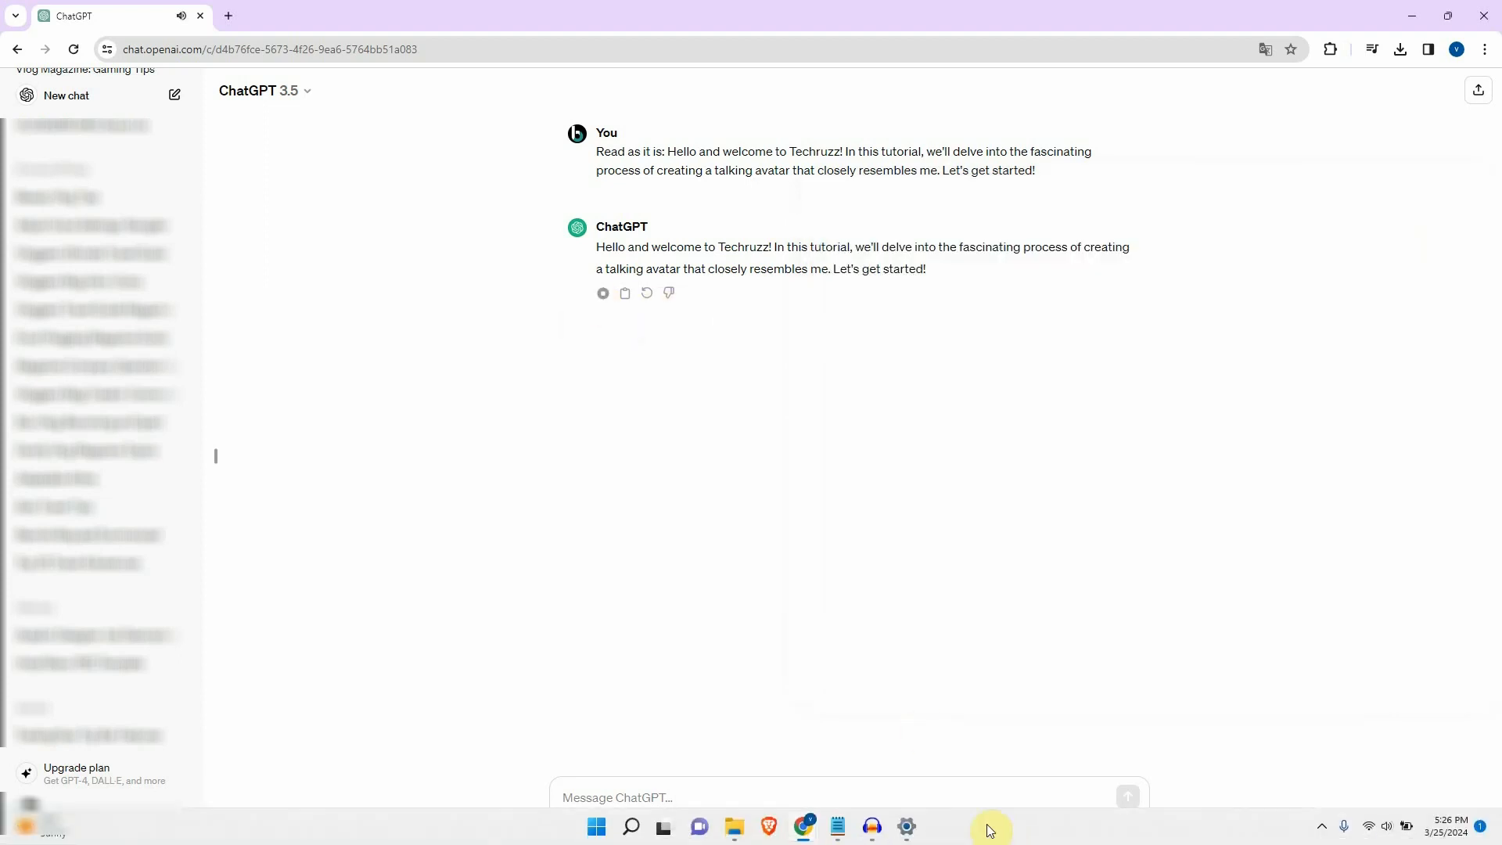
left_click(878, 830)
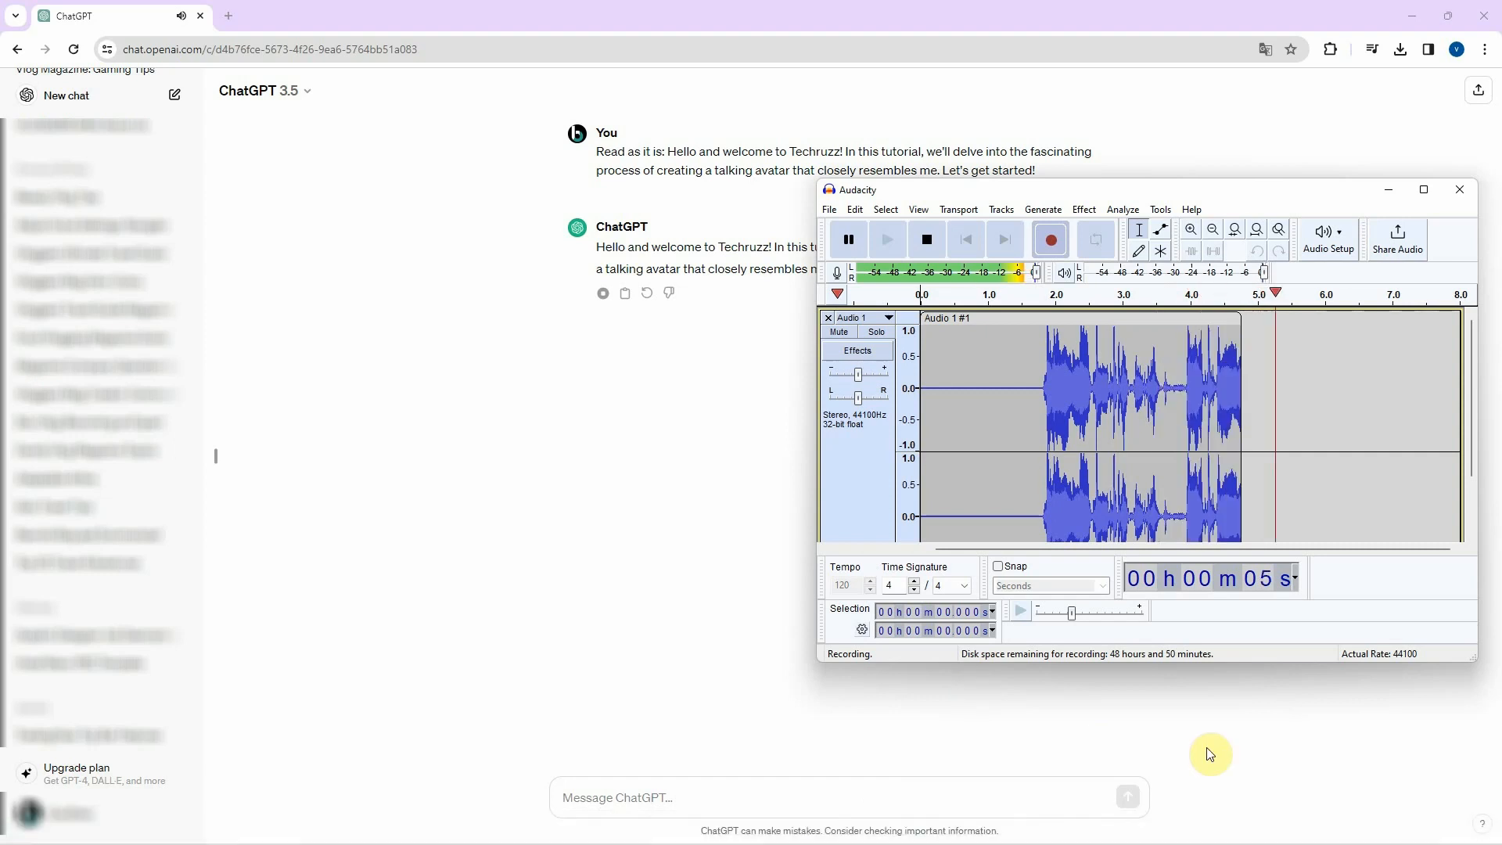
left_click_drag(1354, 195, 1282, 201)
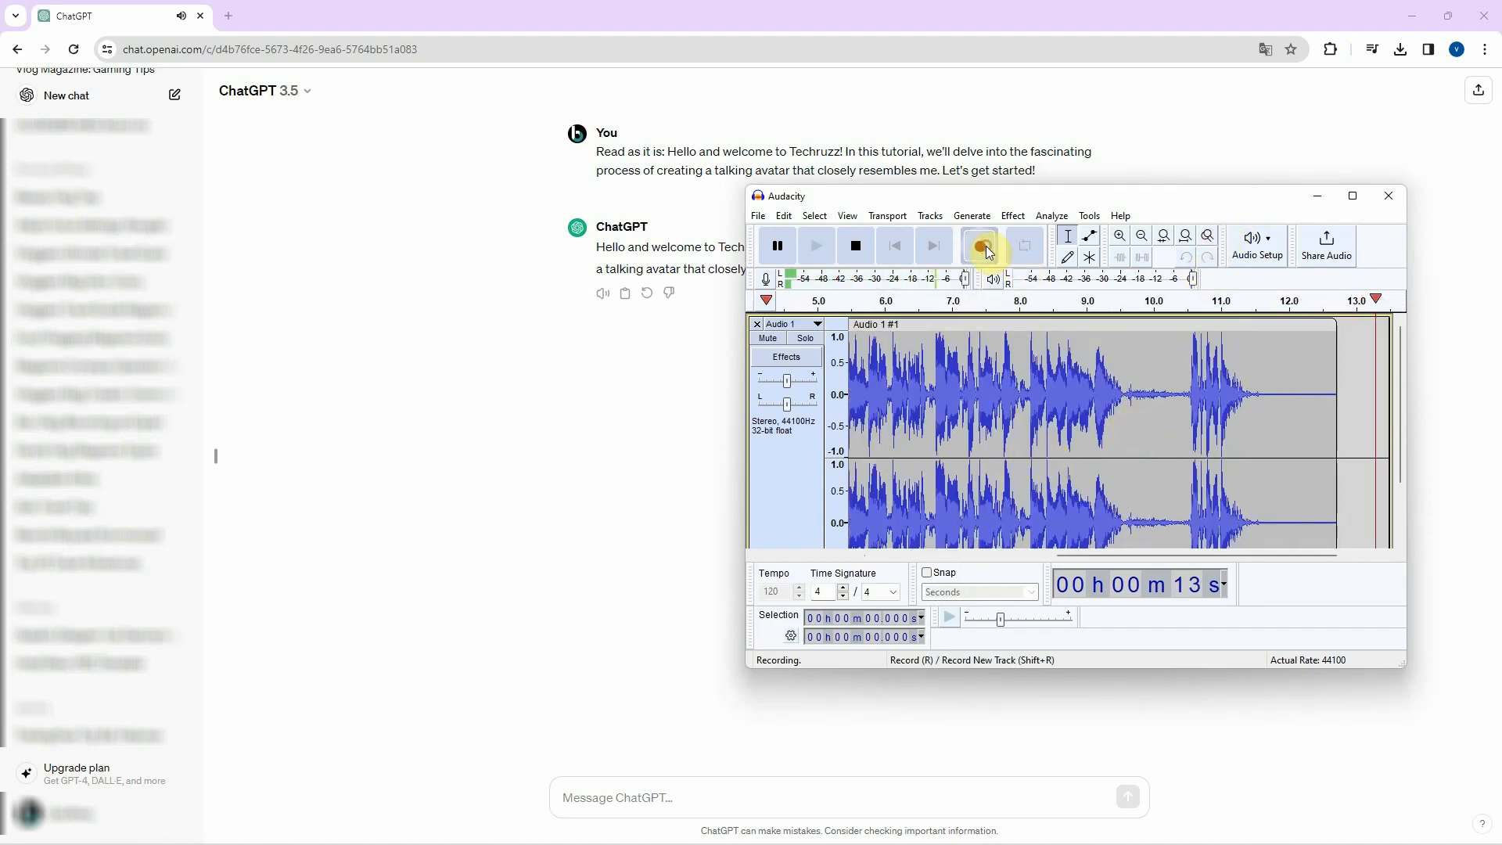
key("space")
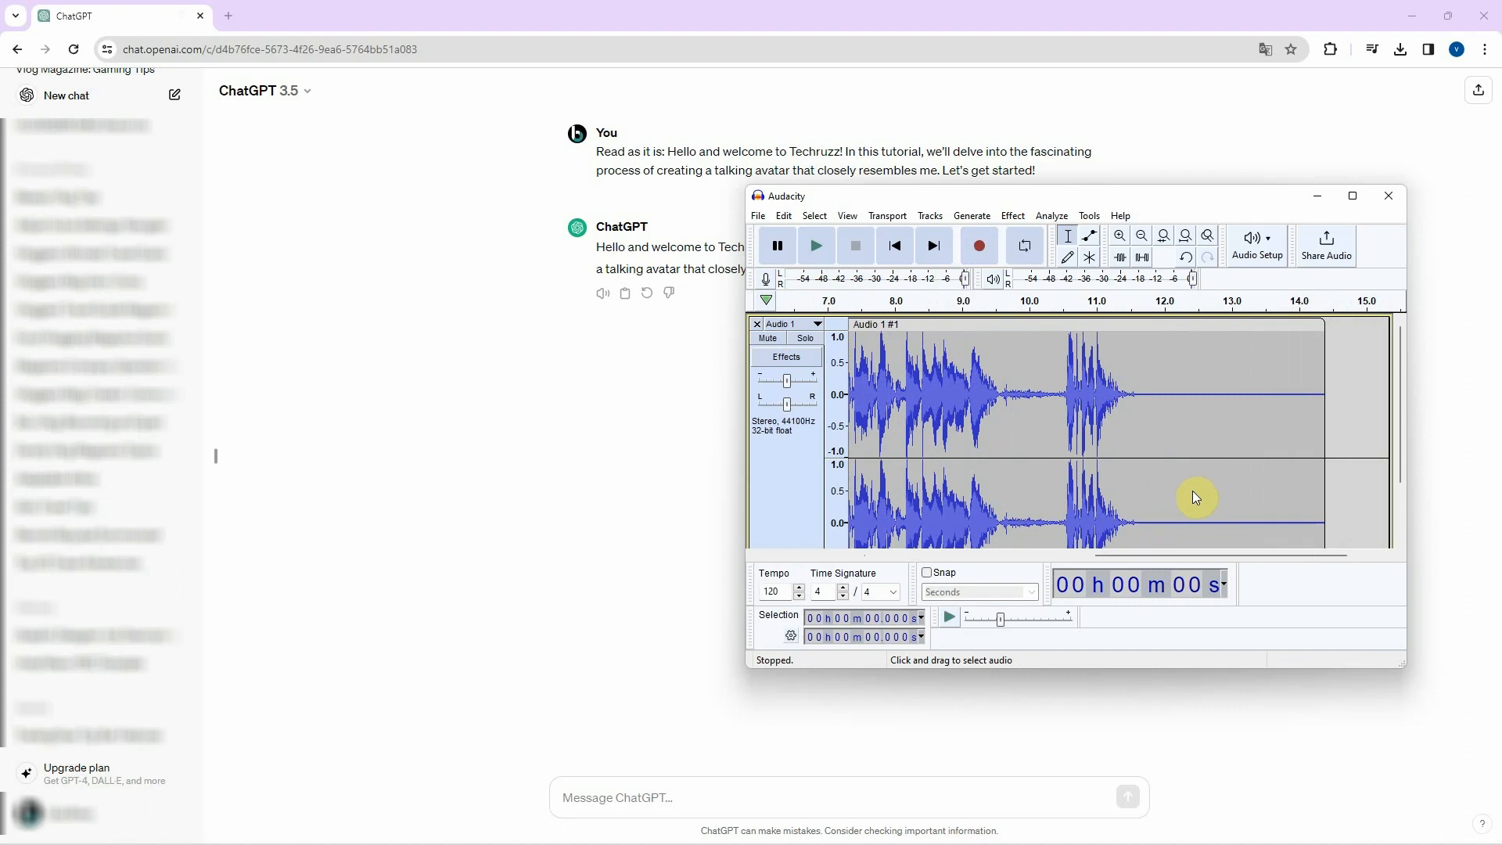
- Record the third version of the ChatGPT reply being read aloud as a second clip on the same Audacity track
left_click(582, 352)
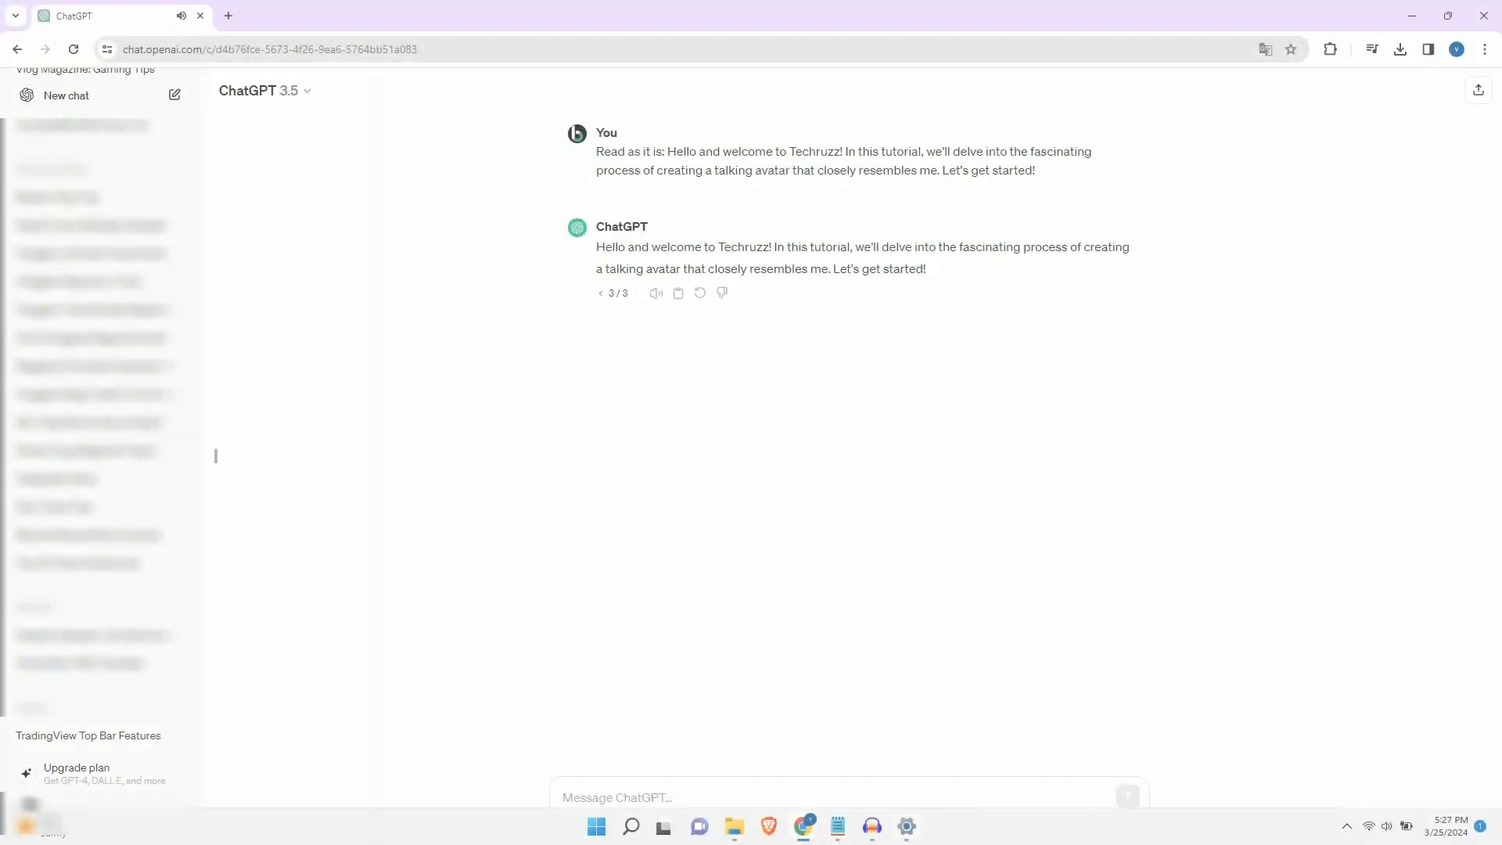
left_click(873, 828)
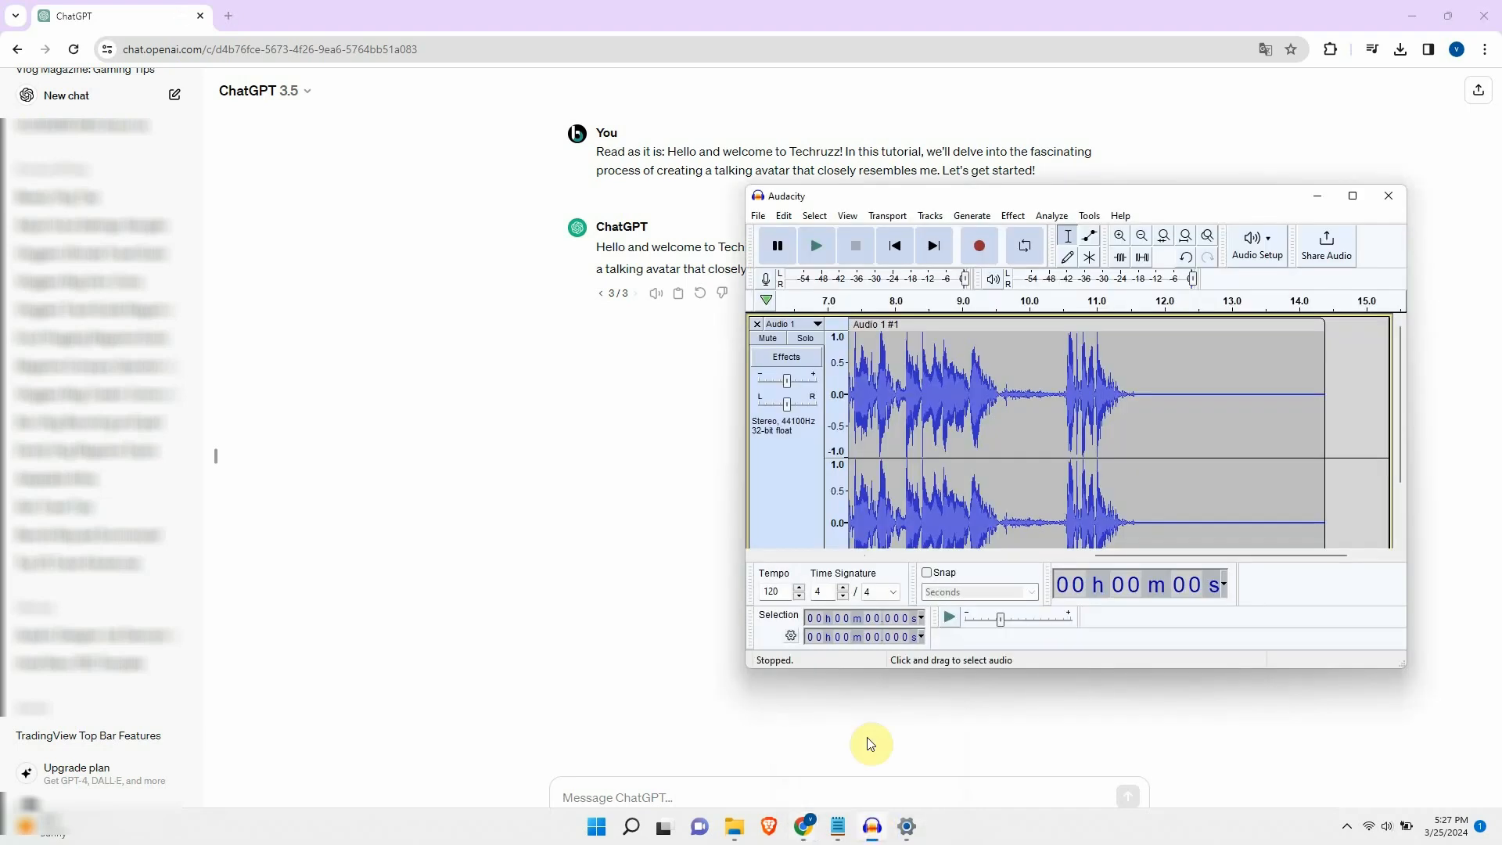
left_click(979, 248)
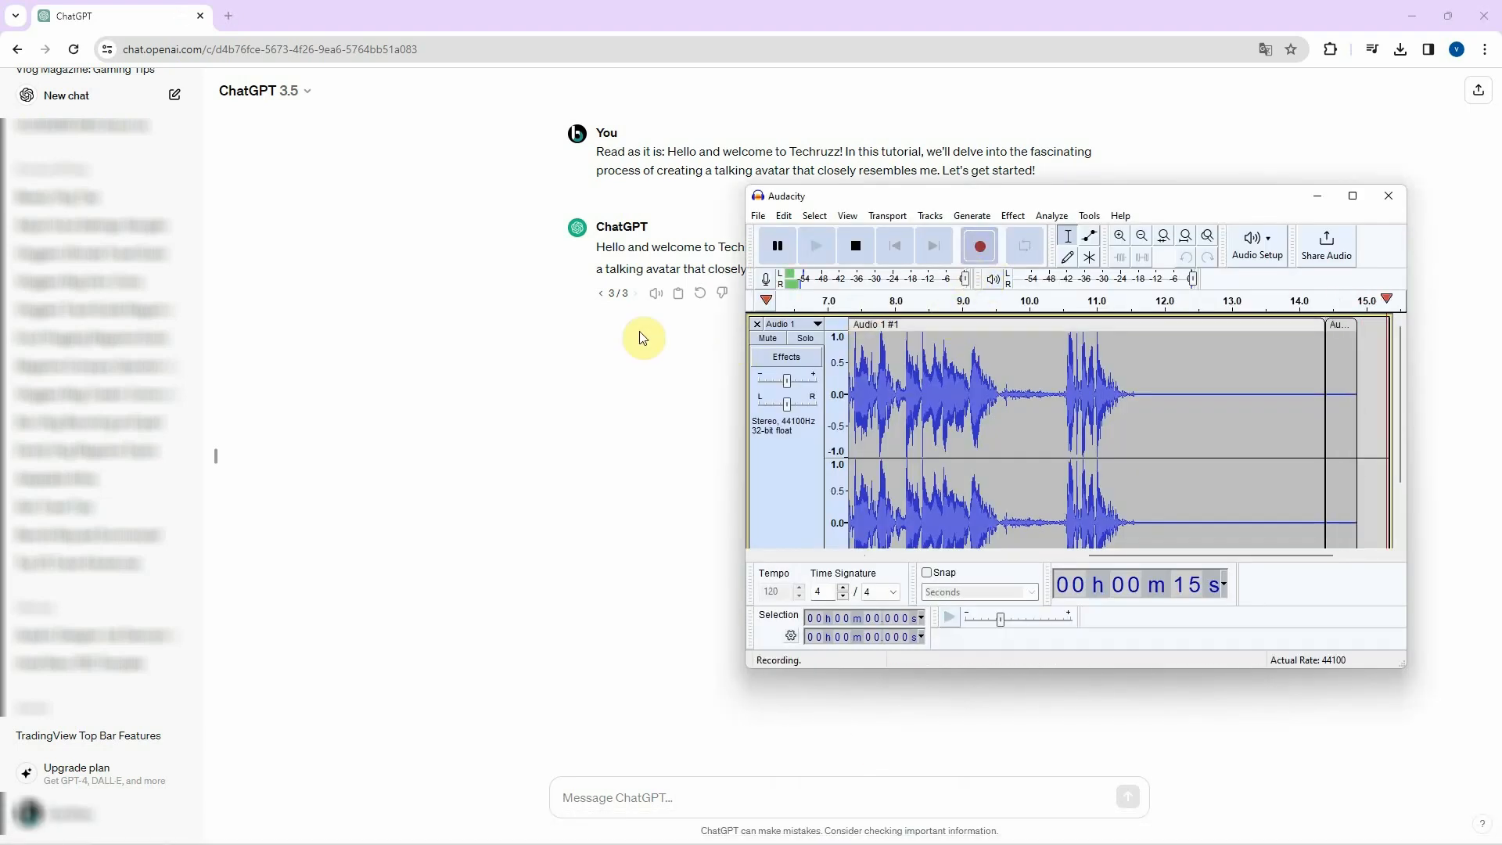
left_click(655, 293)
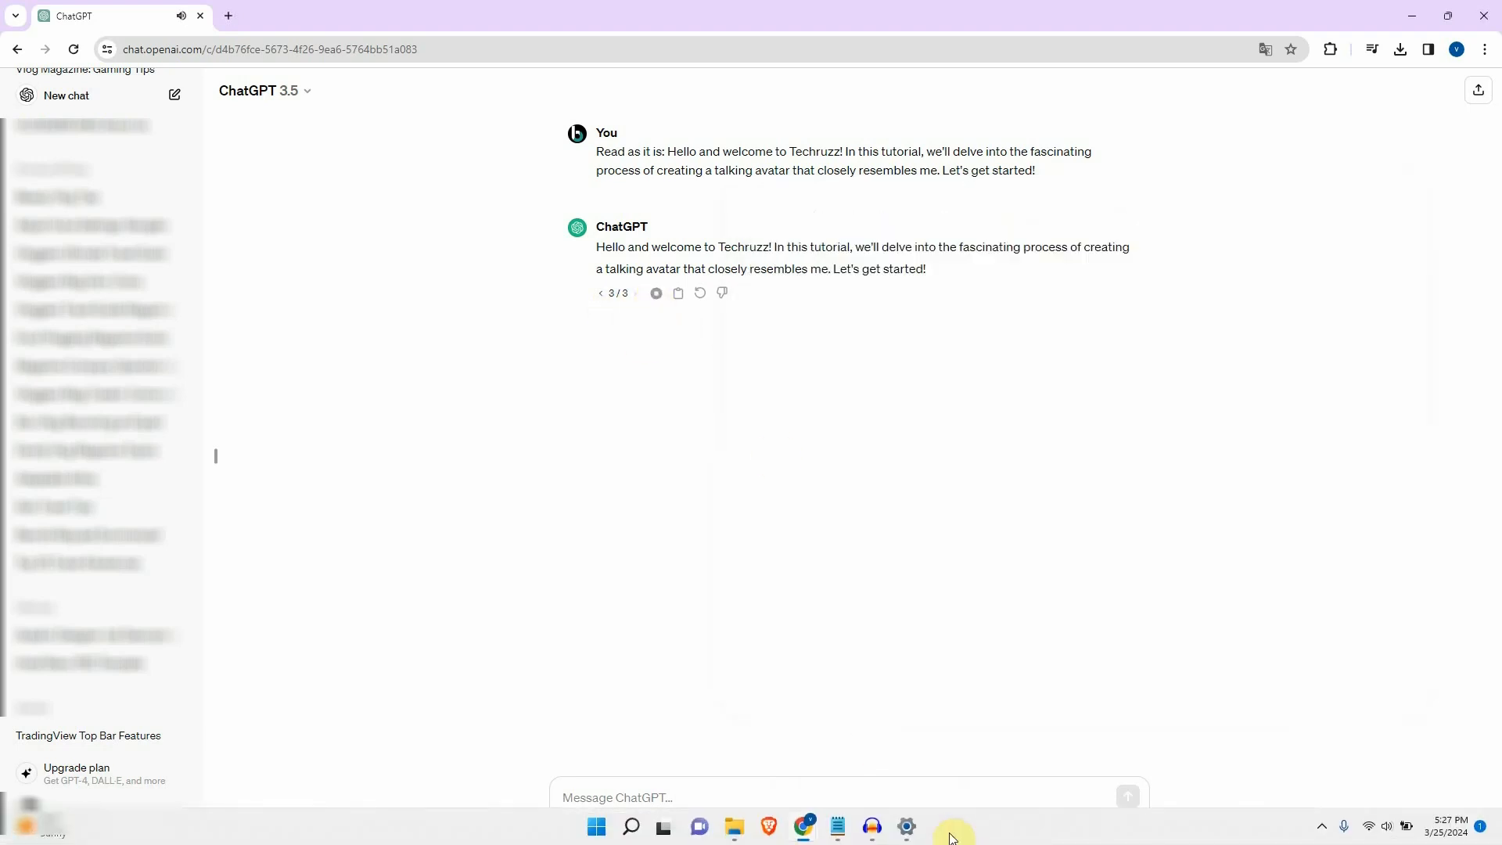
left_click(872, 827)
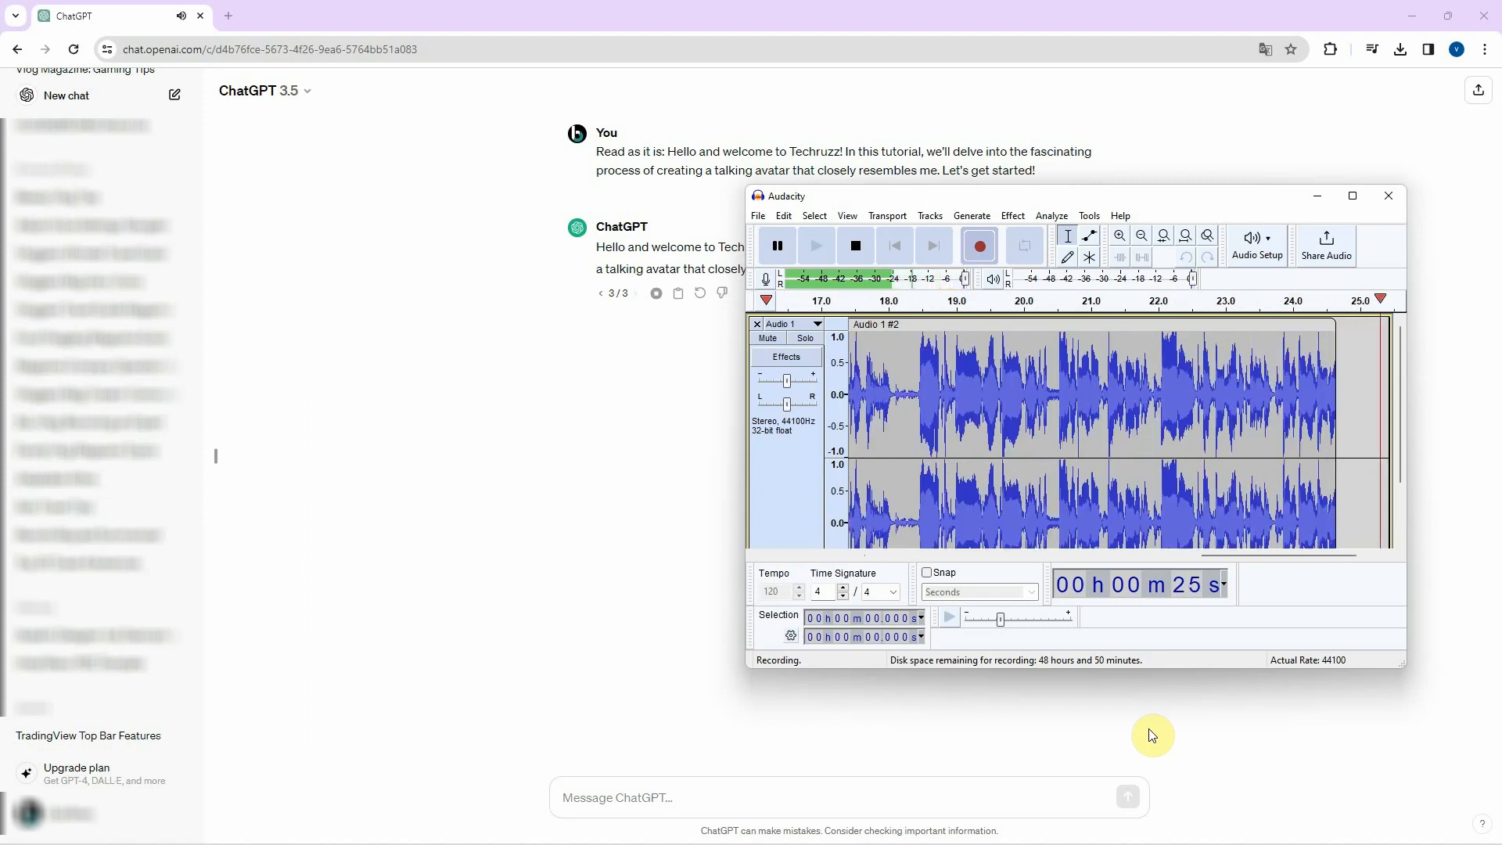
left_click(856, 246)
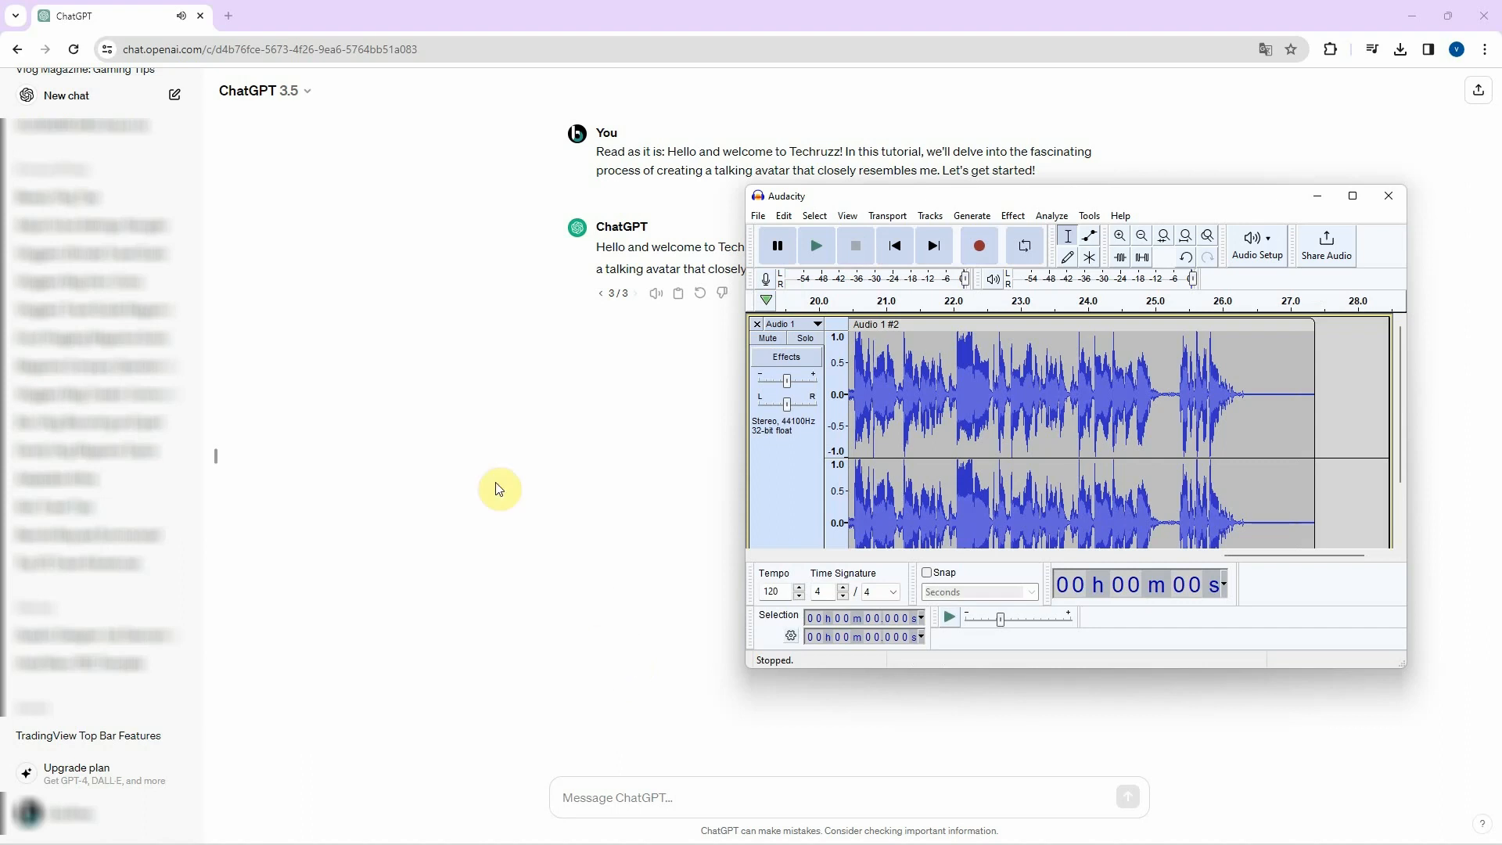
- Change ChatGPT's speech voice to Juniper in its settings and close the settings
left_click(452, 412)
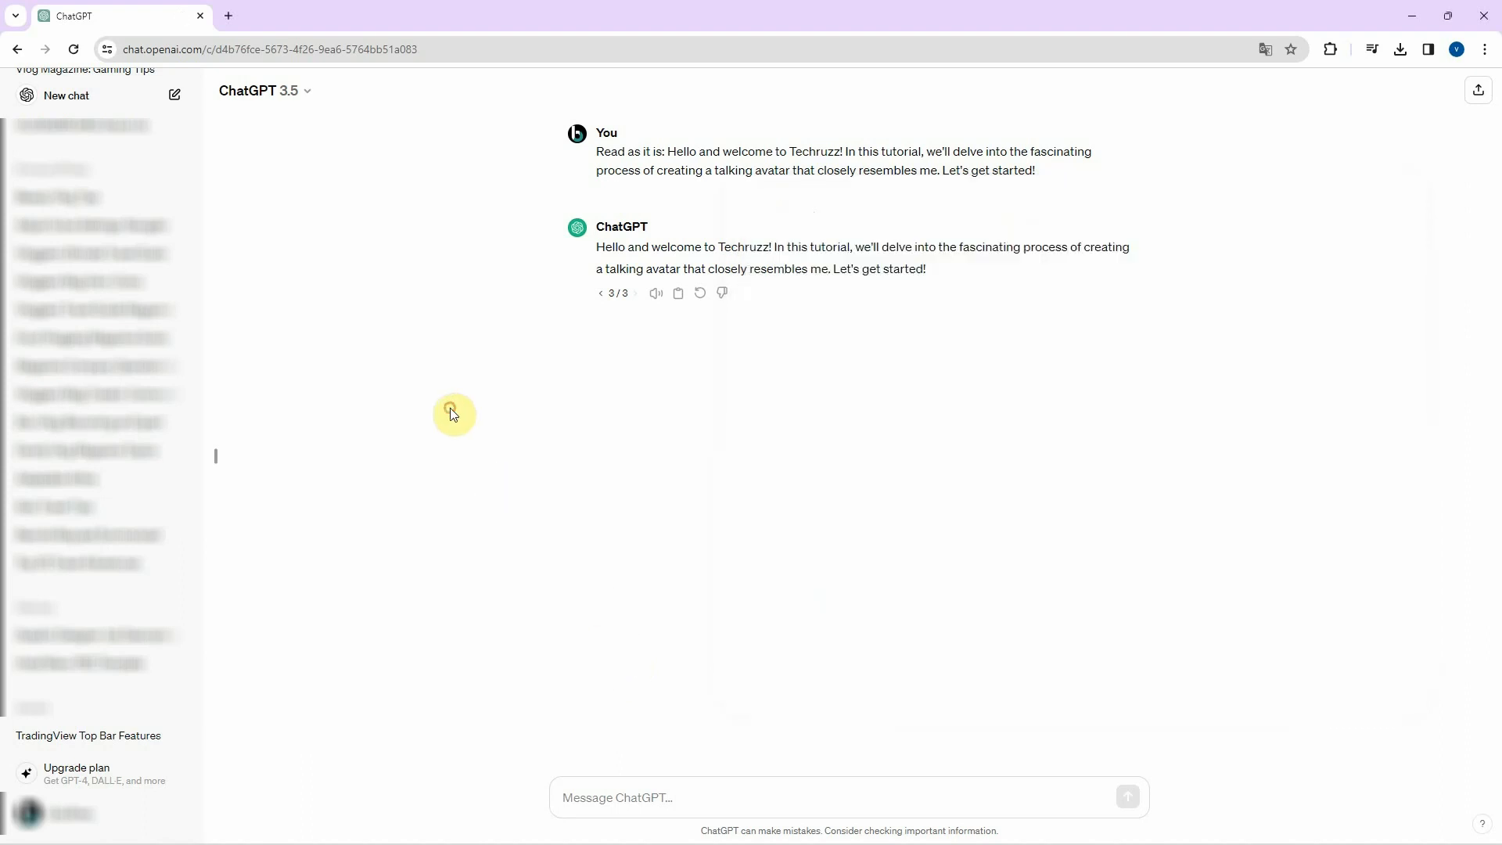
left_click(107, 828)
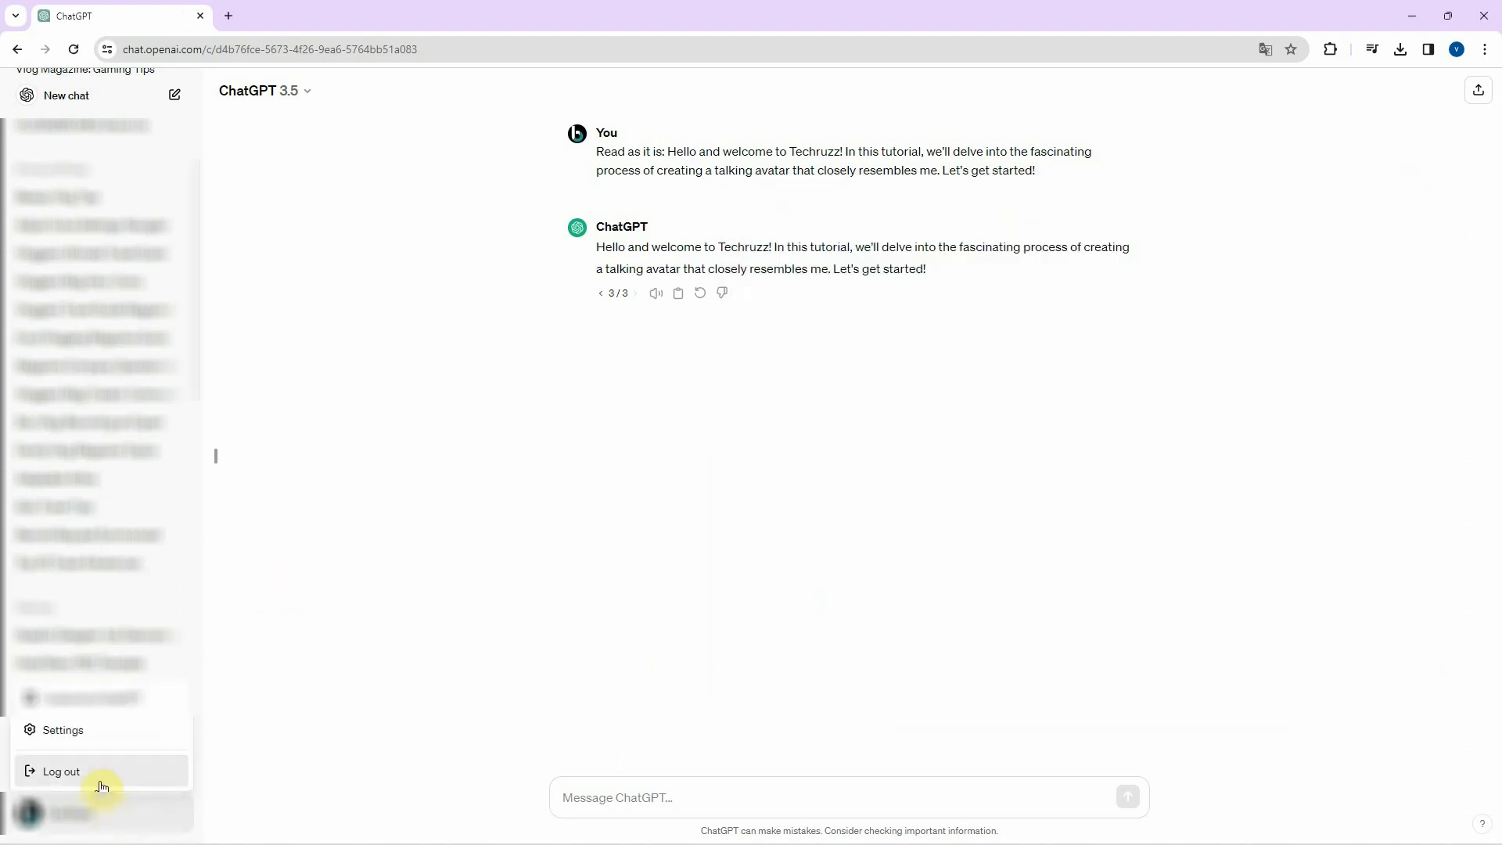
left_click(84, 734)
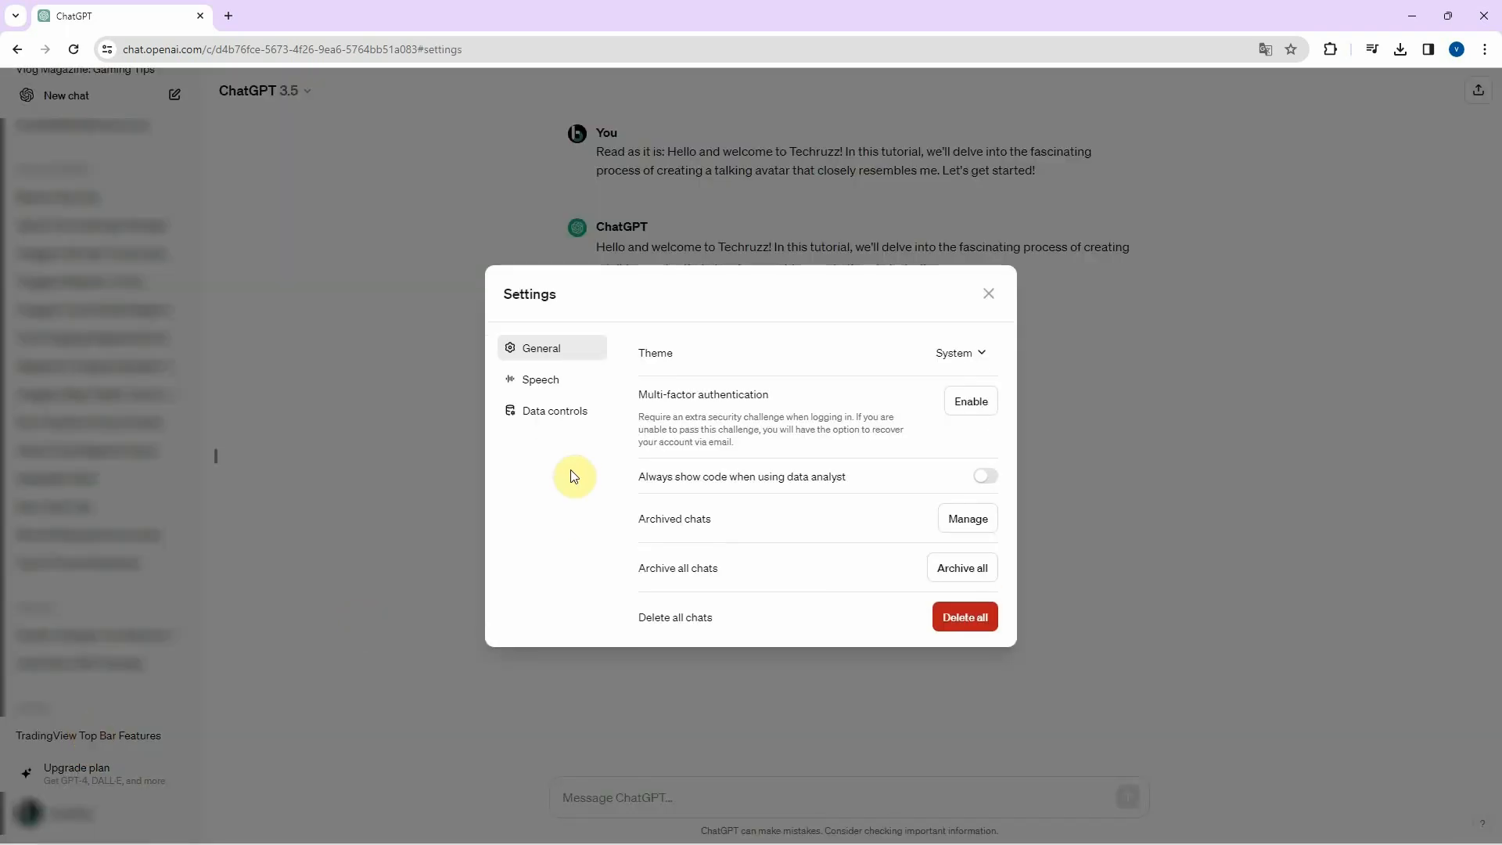
left_click(544, 391)
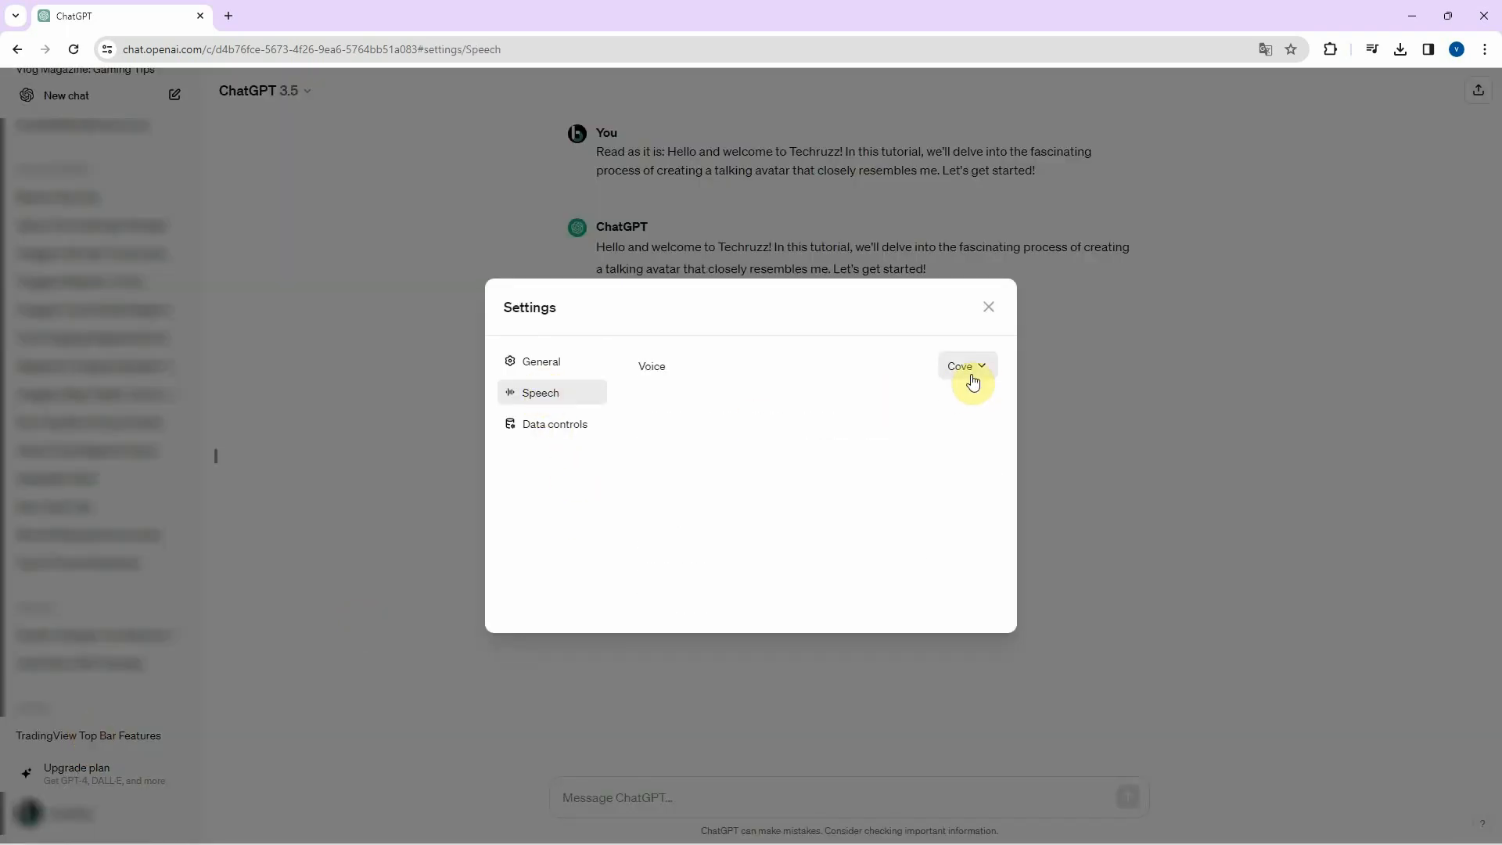
left_click(982, 369)
left_click(966, 401)
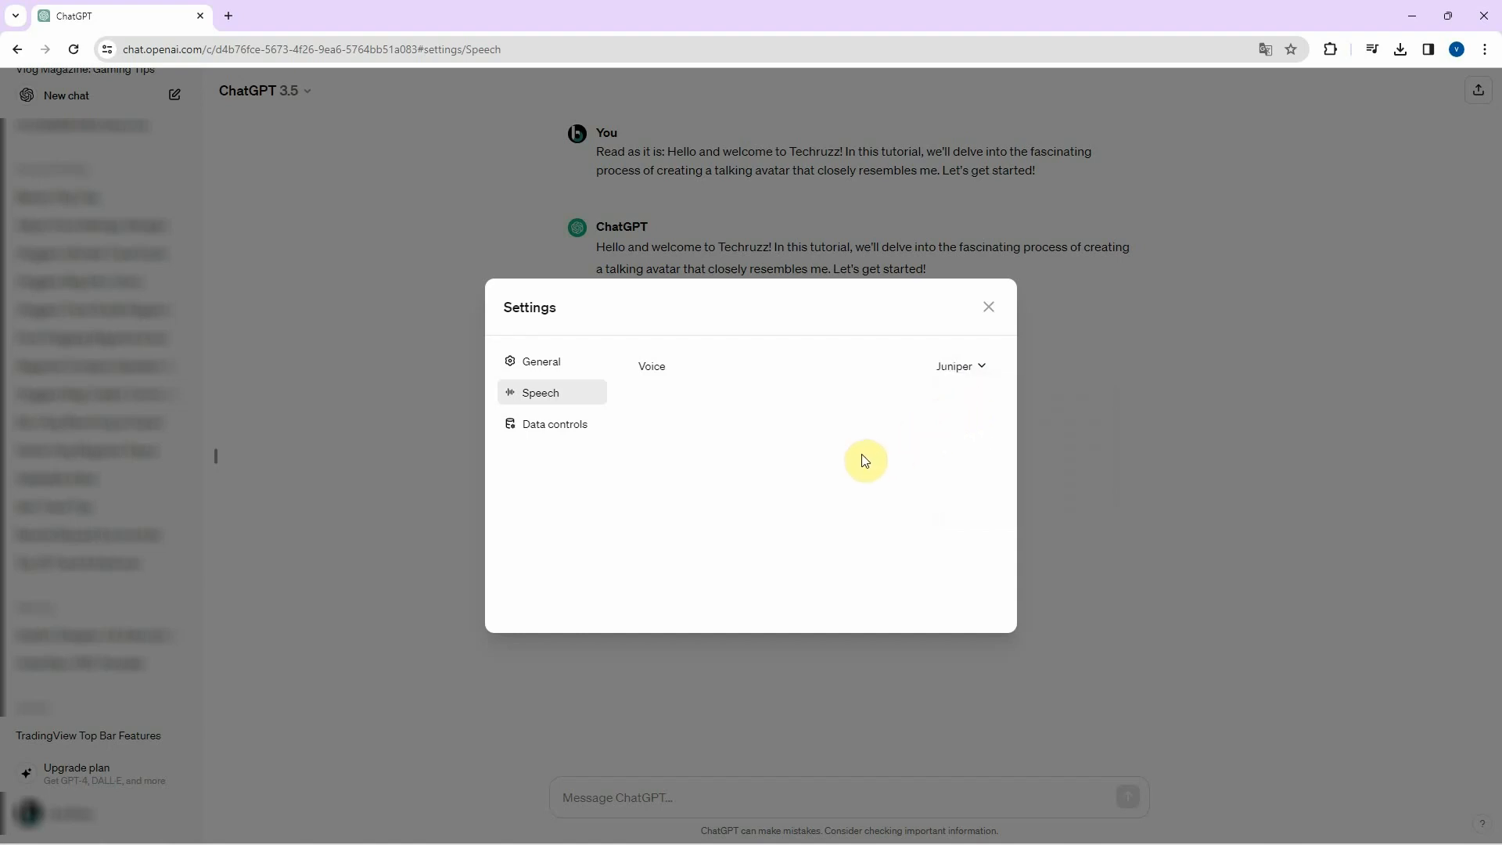
left_click(990, 310)
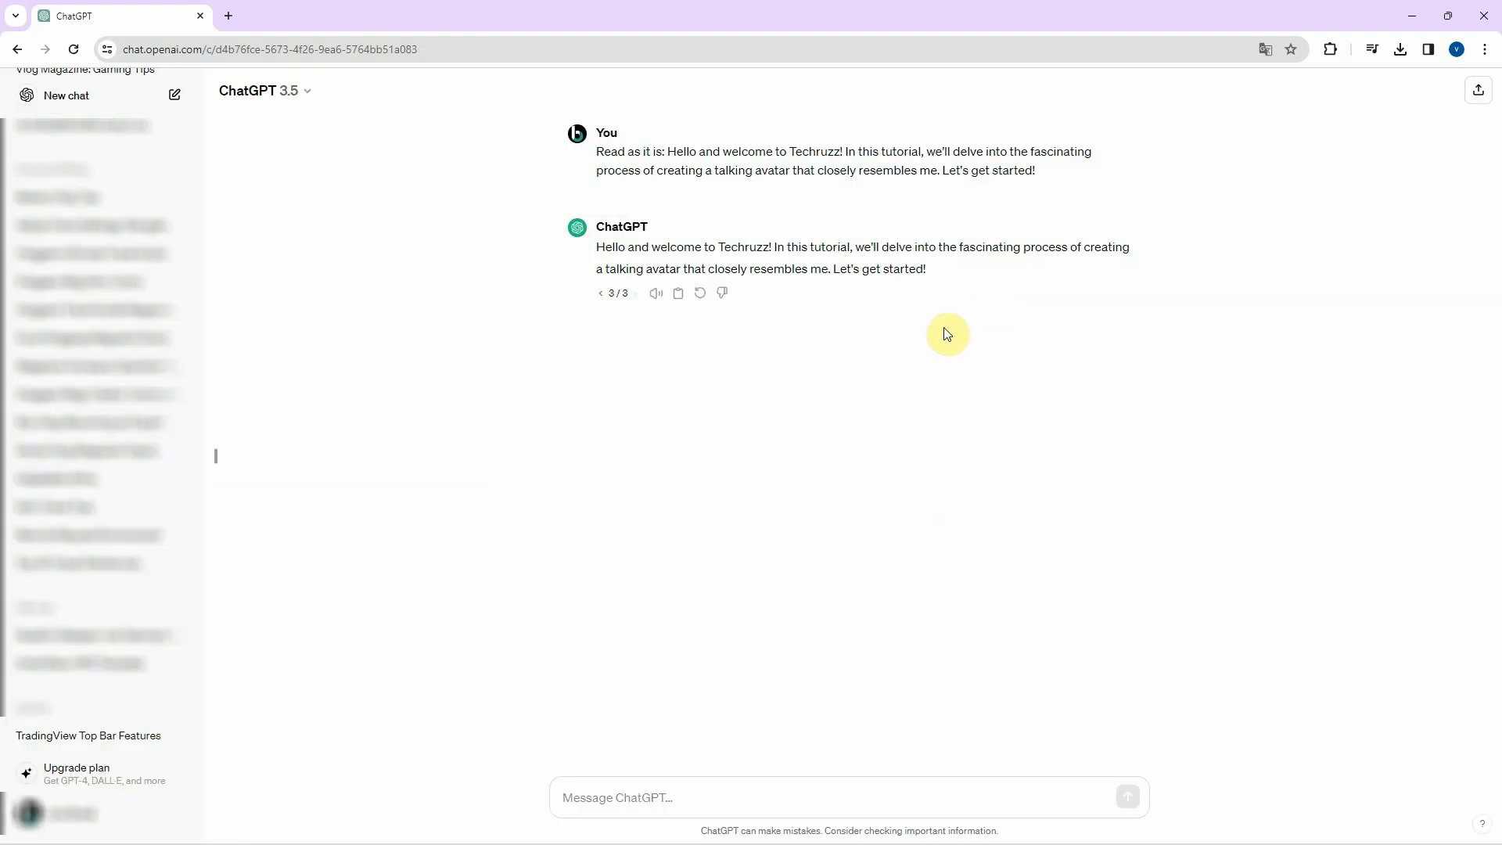
- Record the ChatGPT reply being read aloud in the Juniper voice as a third clip on the same Audacity track
mouse_move(1116, 842)
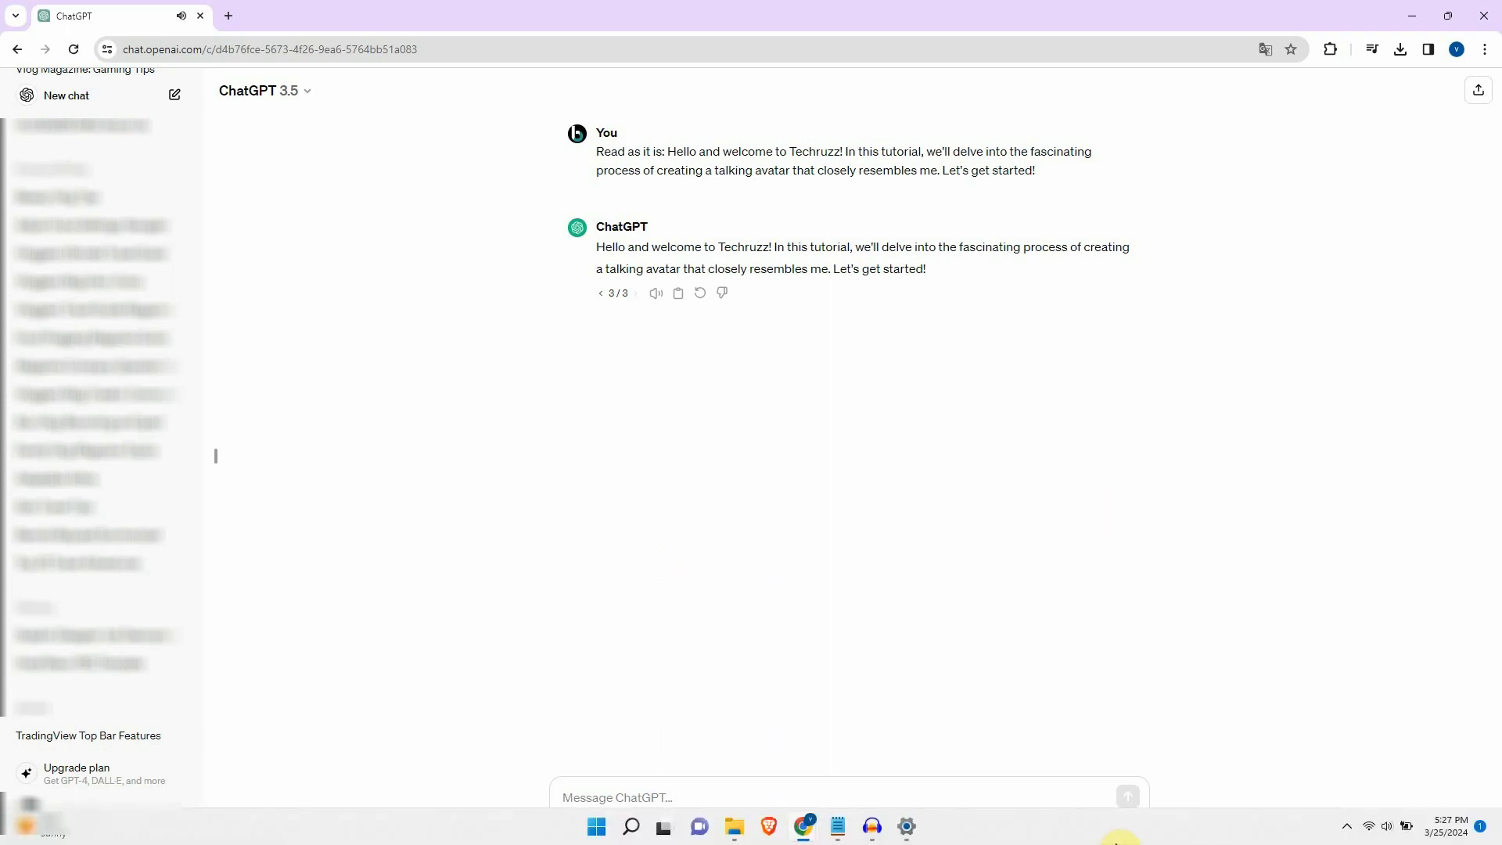
left_click(874, 823)
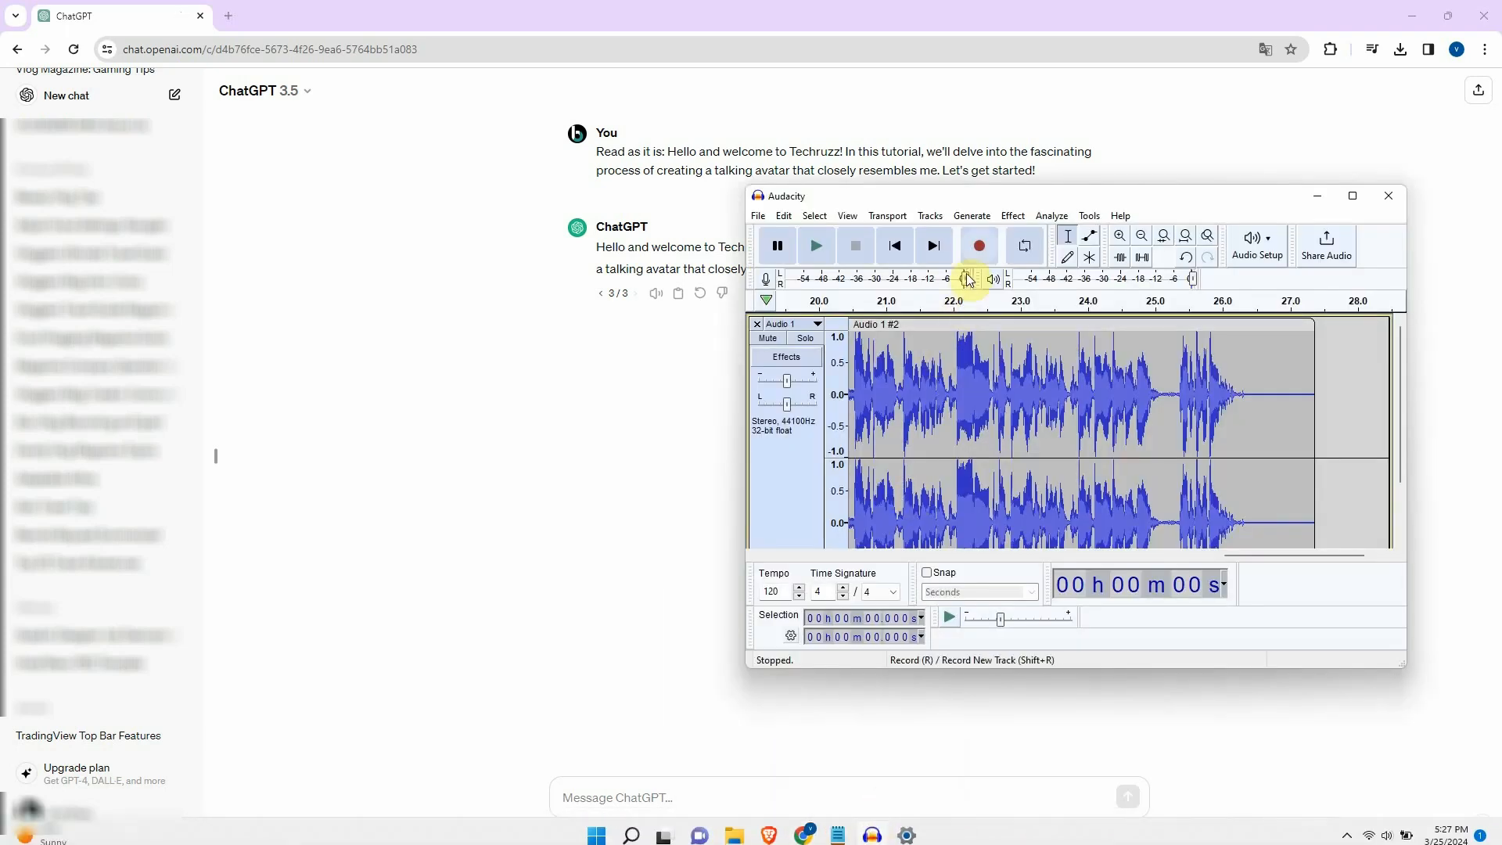
left_click(981, 247)
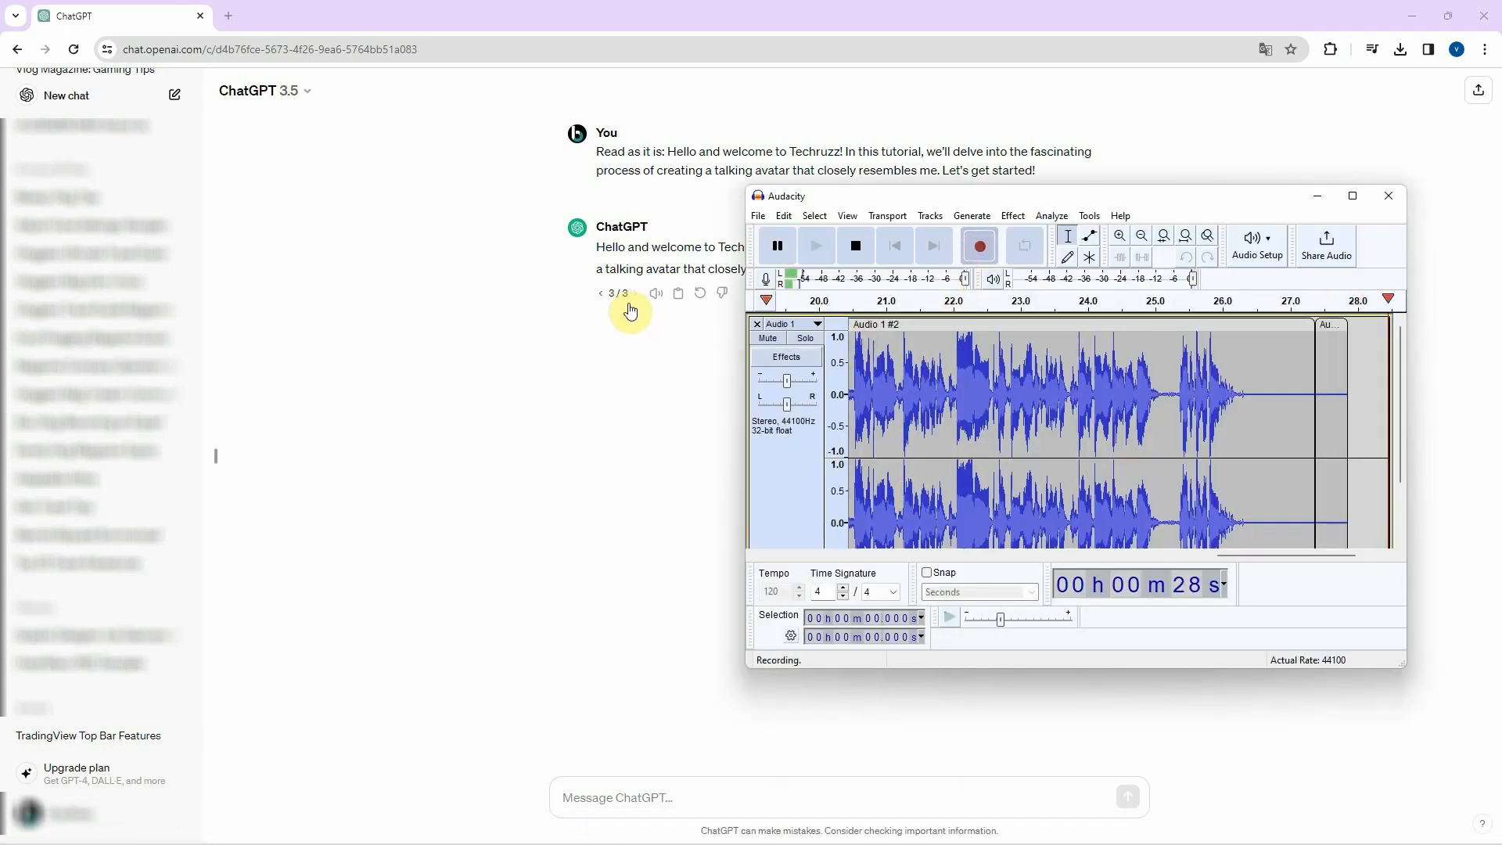
left_click(654, 294)
mouse_move(847, 841)
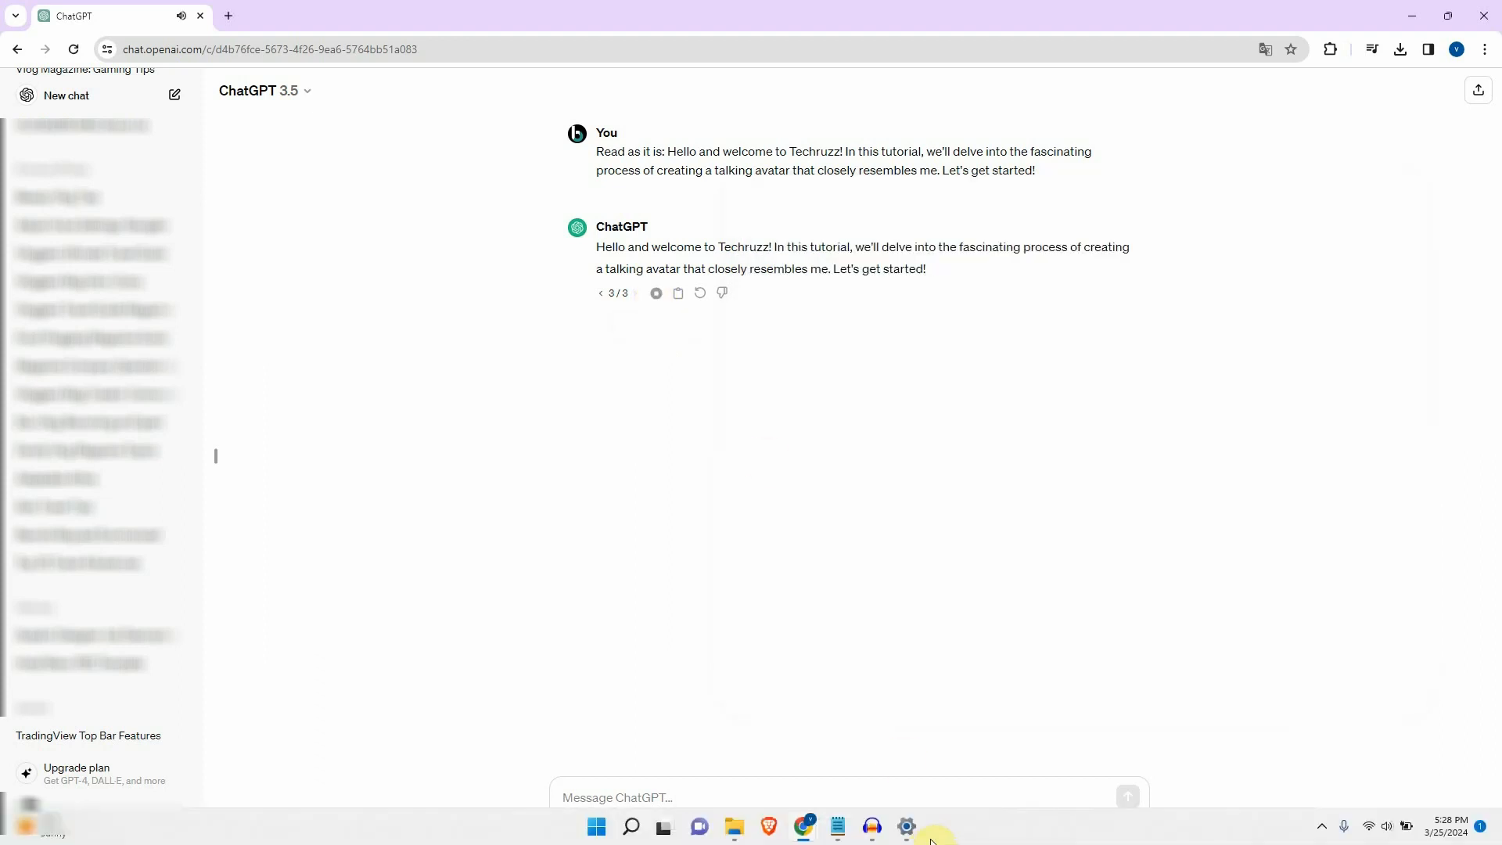
left_click(872, 827)
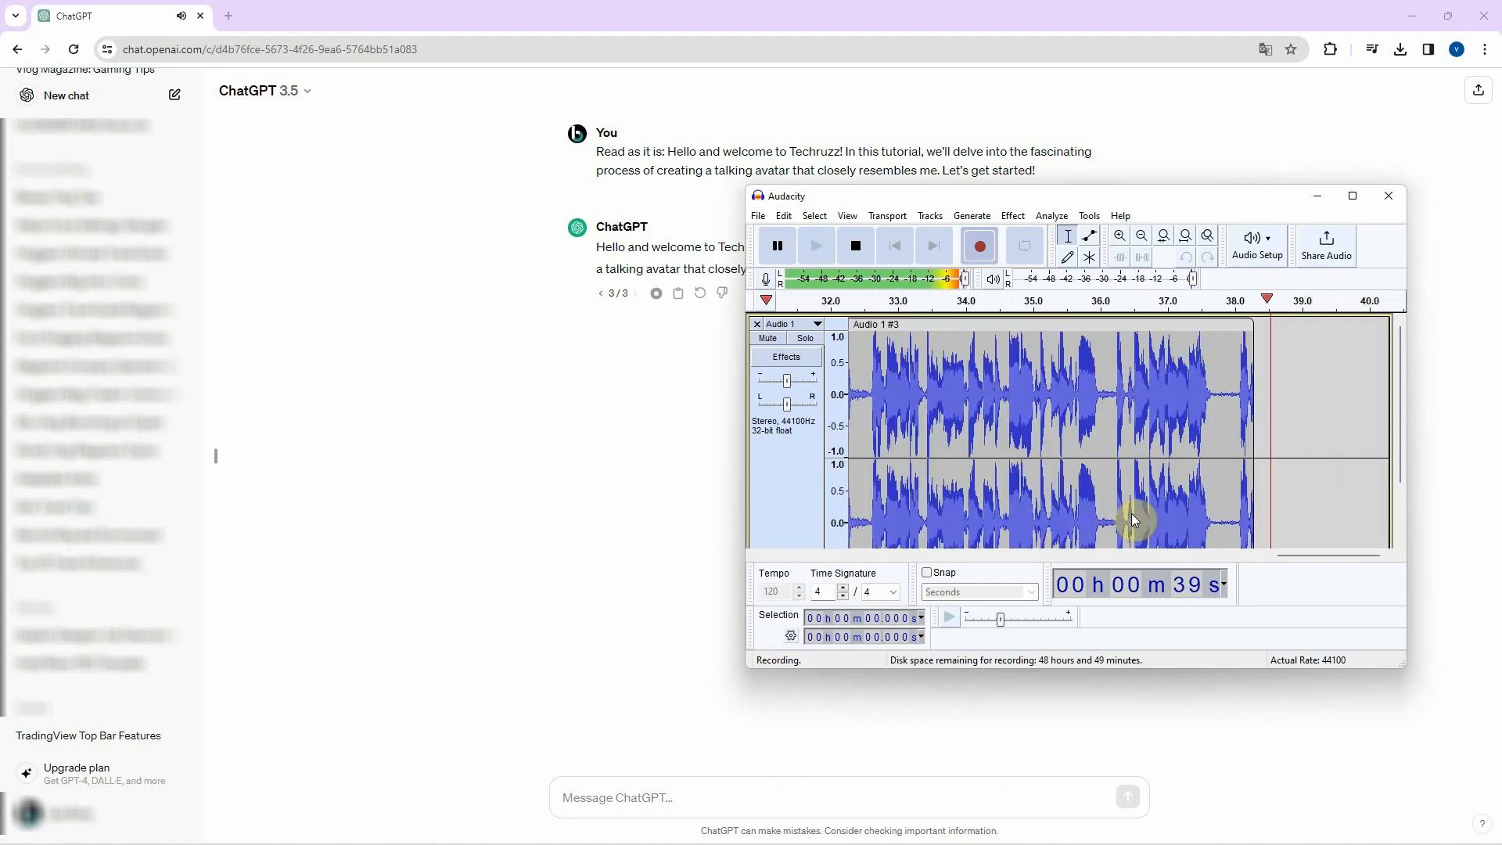
left_click(856, 247)
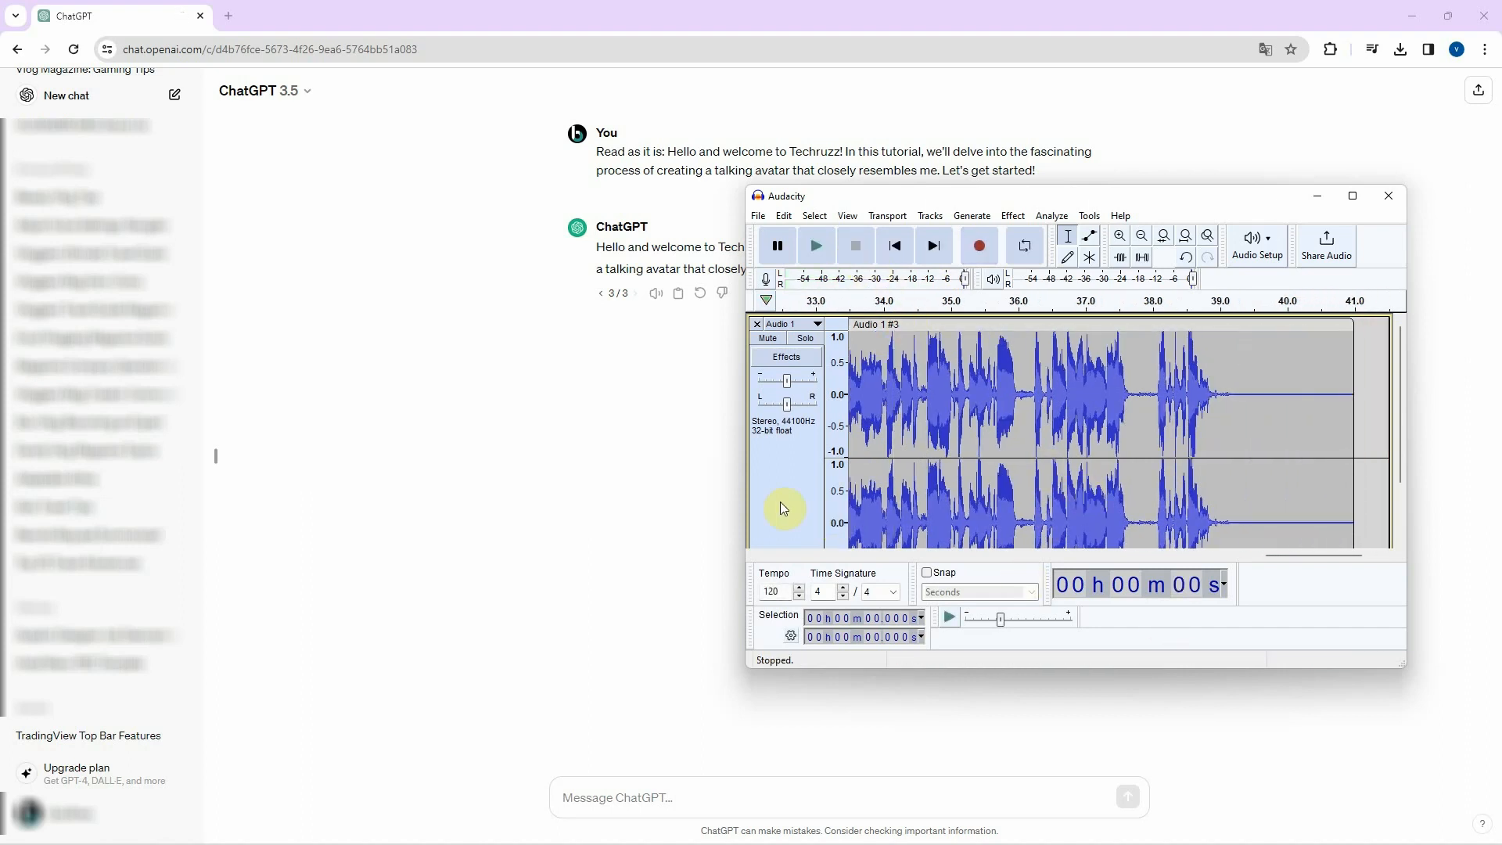
- Minimize the ChatGPT browser window and maximize Audacity
left_click(654, 415)
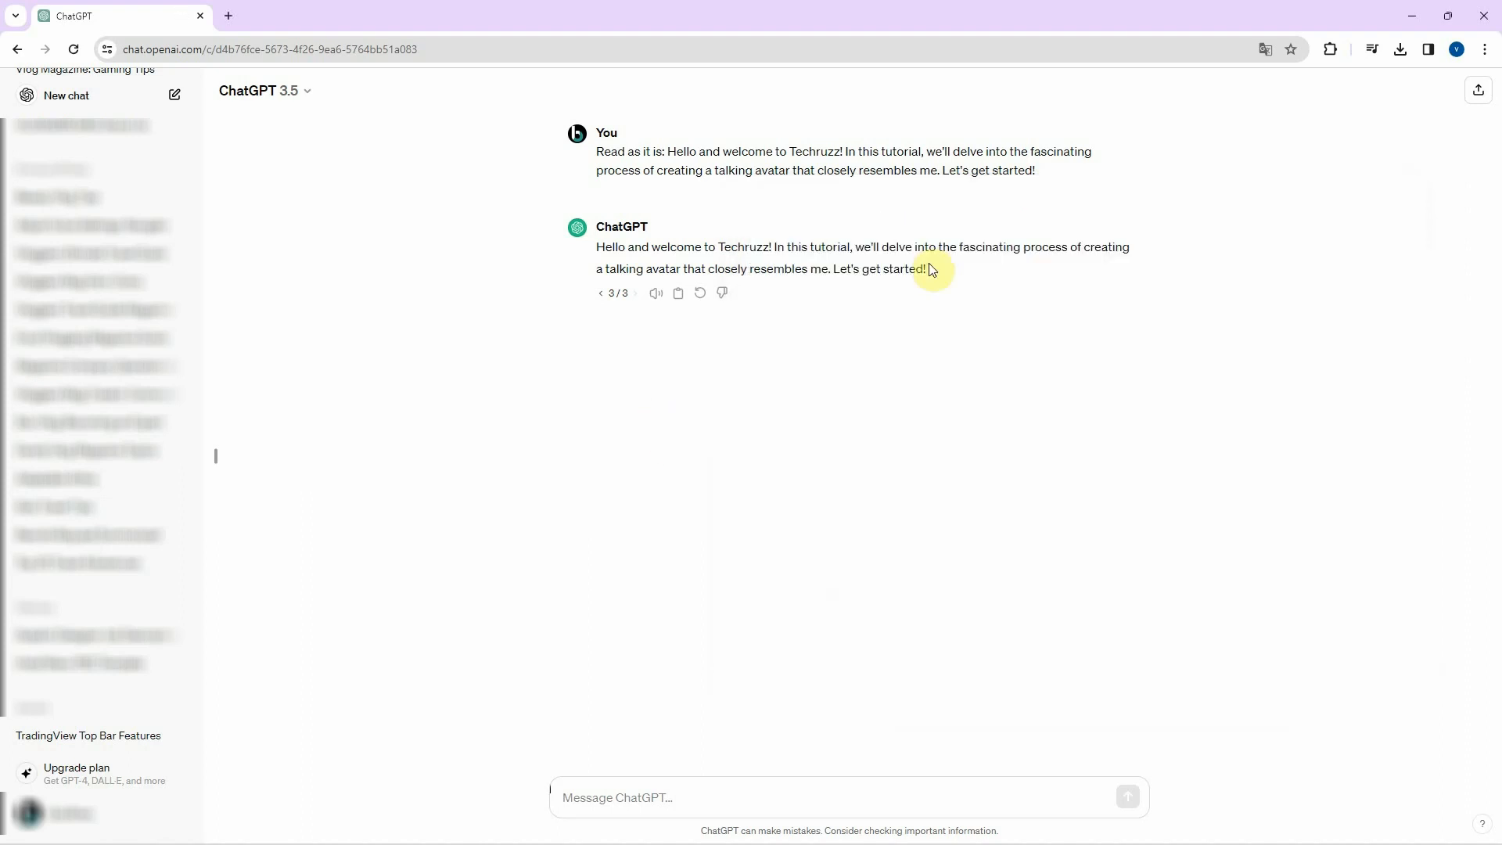
left_click(1412, 16)
left_click(1353, 195)
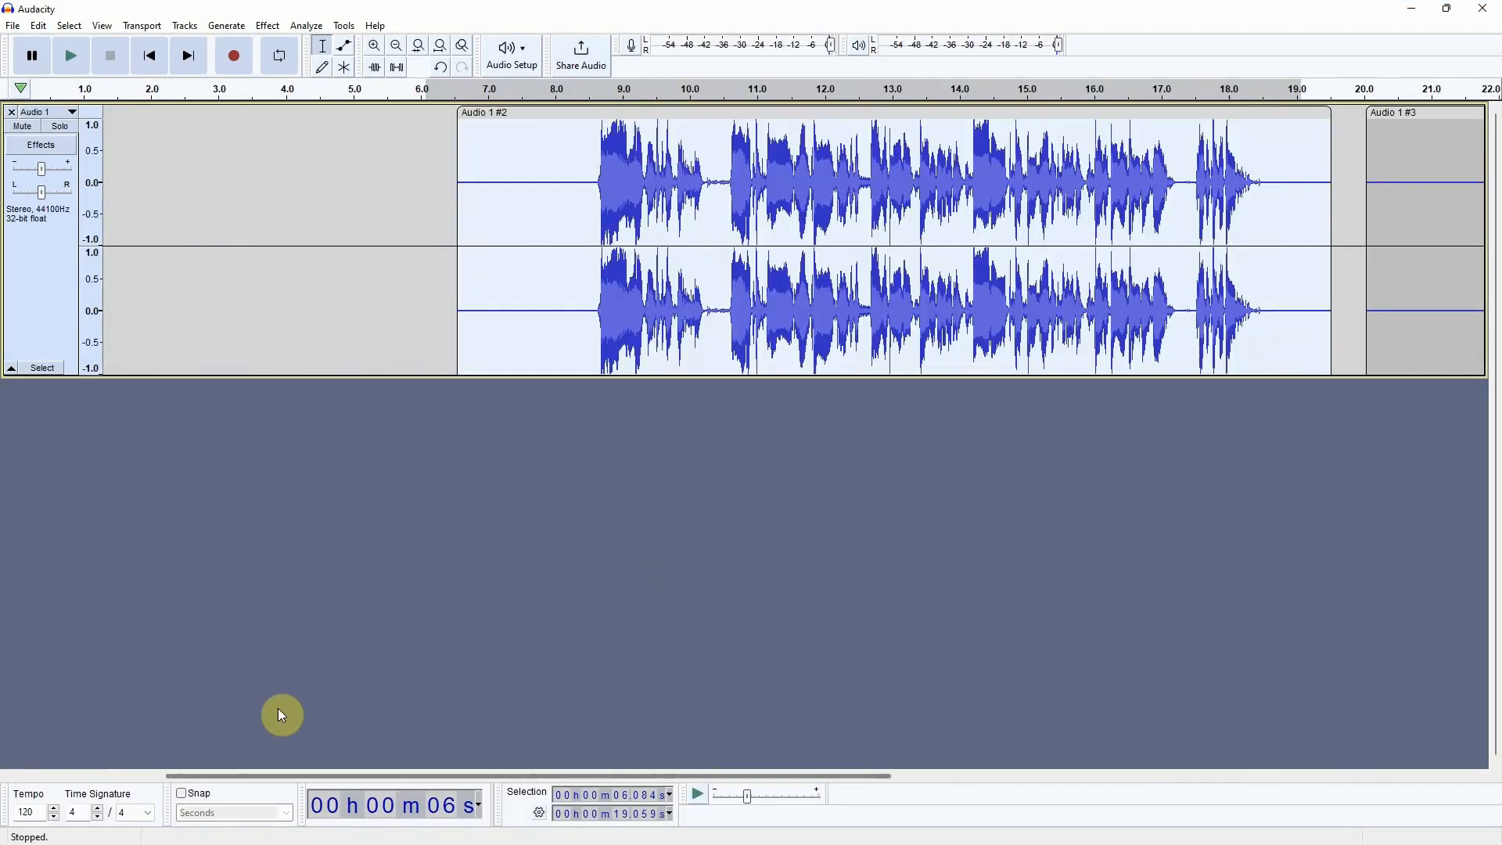
- Trim the Audio 1 #2 clip by deleting about 1.2 s of leading silence and about 0.6 s of trailing silence
left_click_drag(278, 707, 341, 714)
left_click(382, 240)
left_click_drag(415, 202, 328, 193)
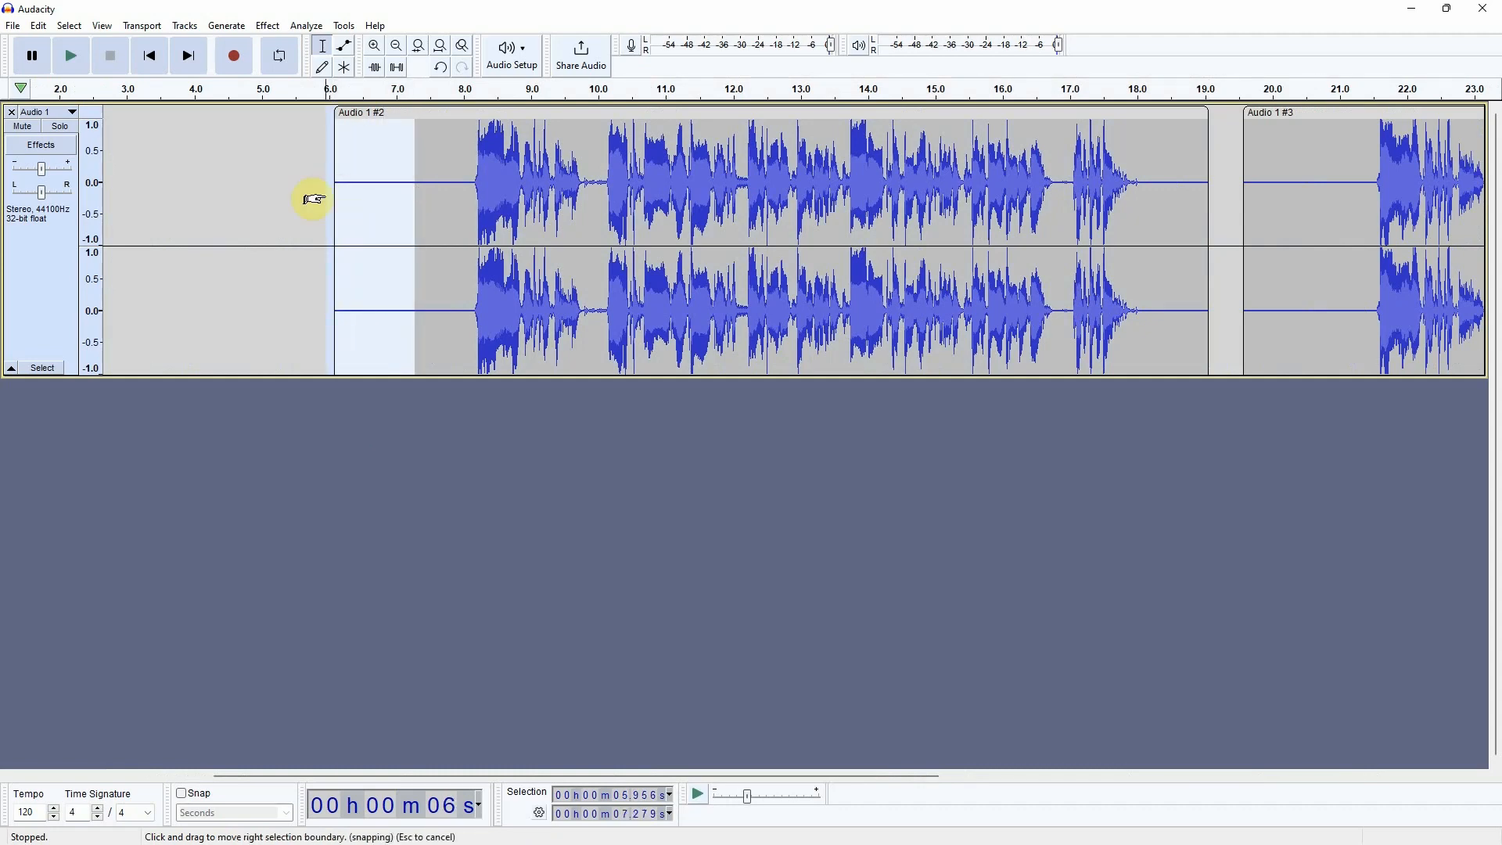
key("Delete")
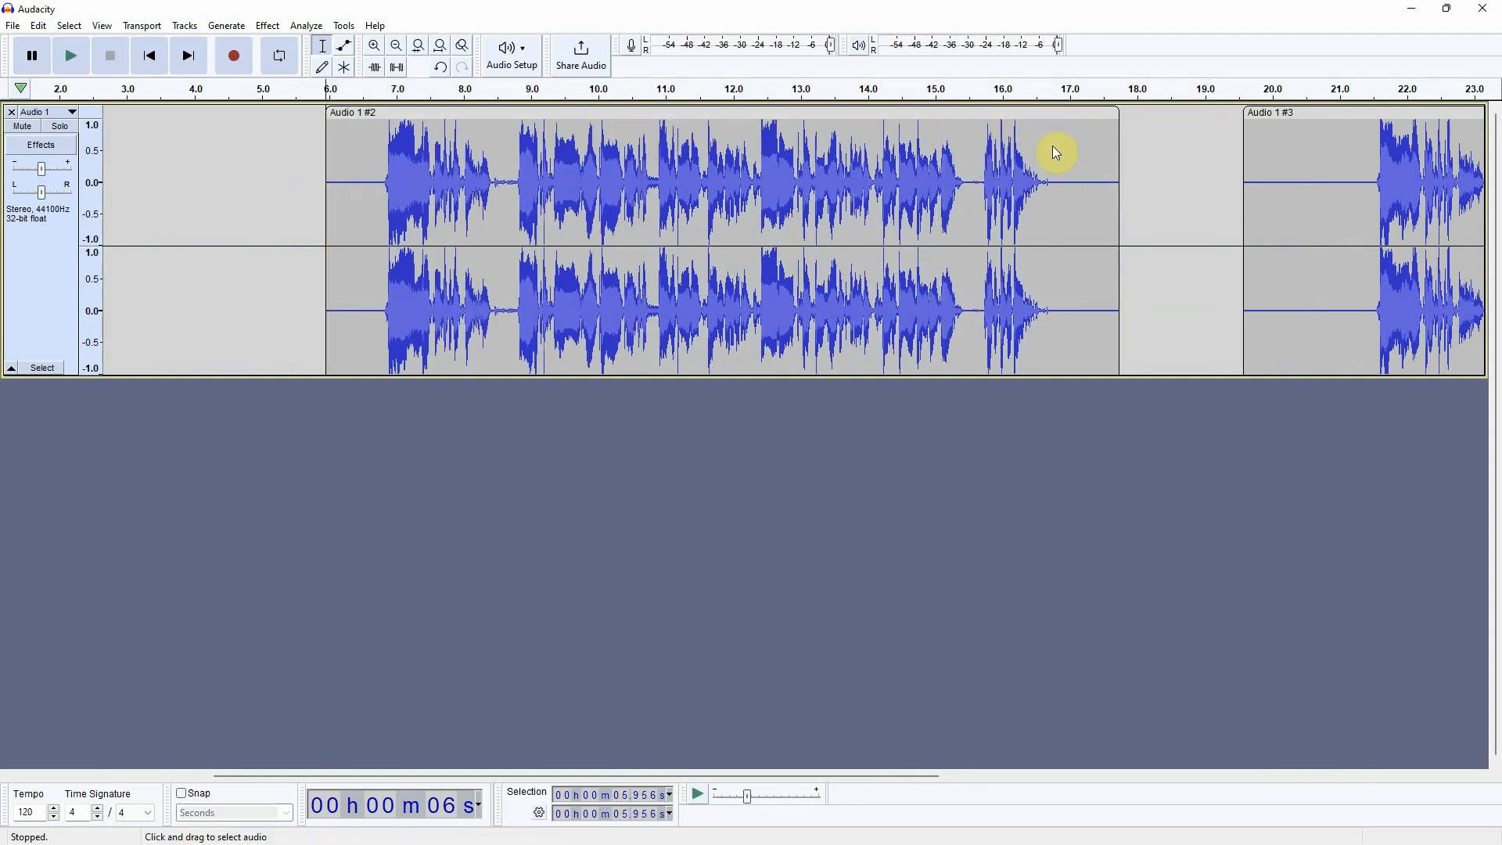
left_click_drag(1080, 167, 1110, 181)
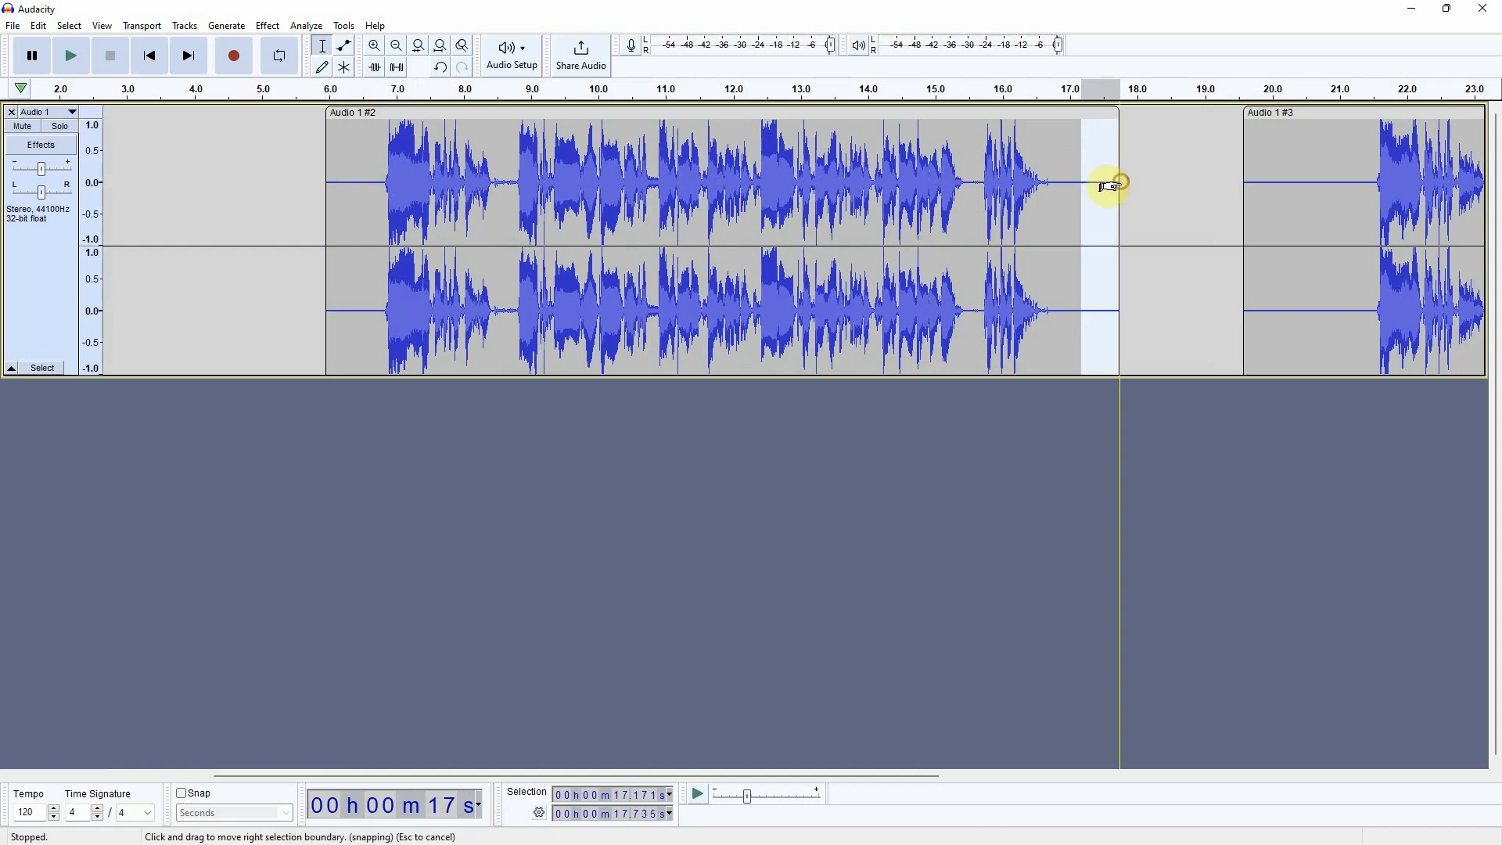
key("Delete")
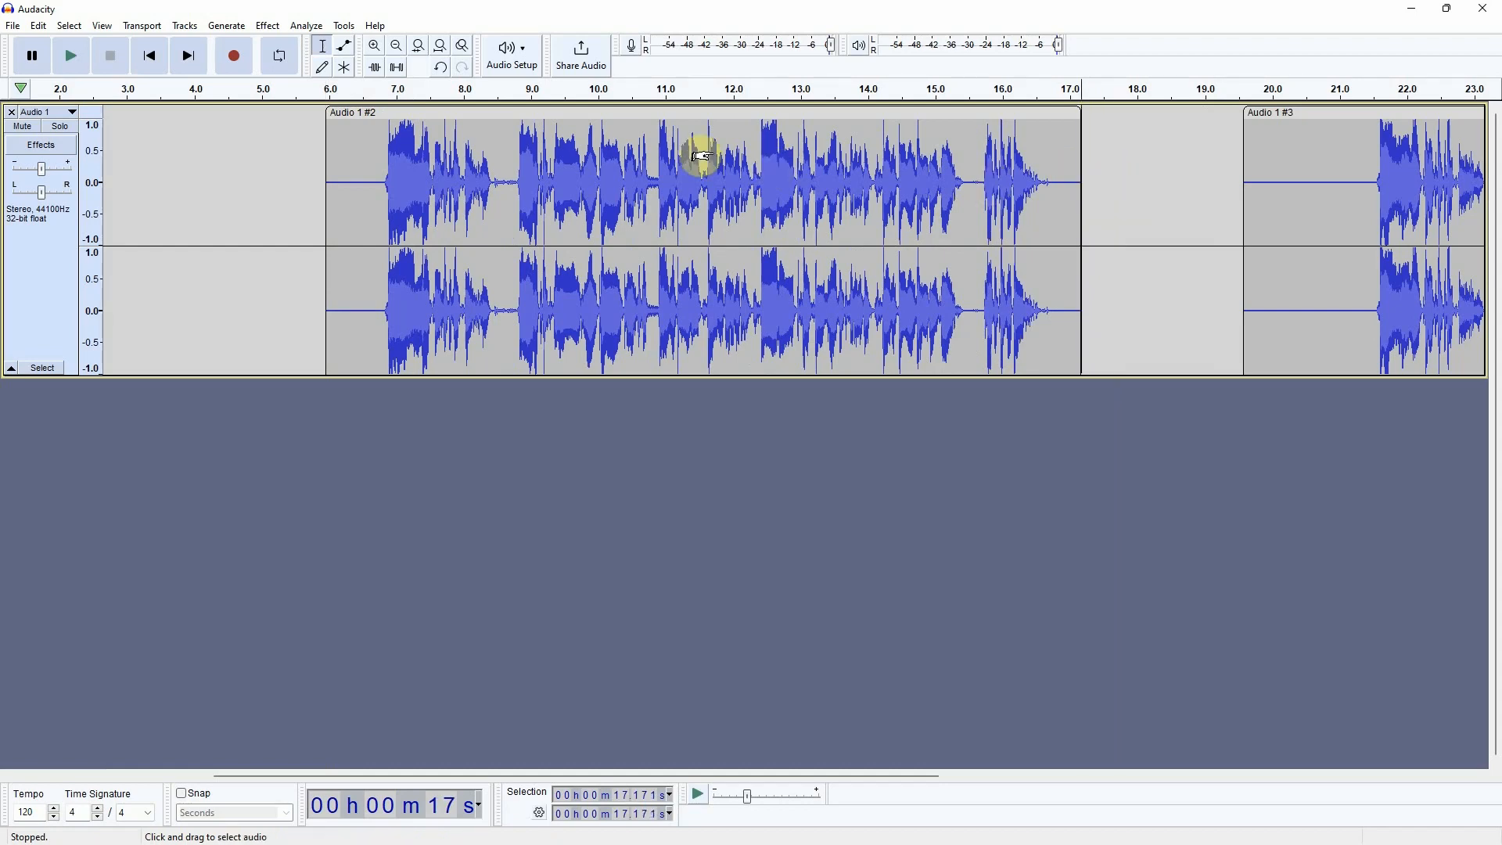
- Delete the Audio 1 #3 clip and move the Audio 1 #2 clip earlier to start at about 3.2 s
left_click(619, 112)
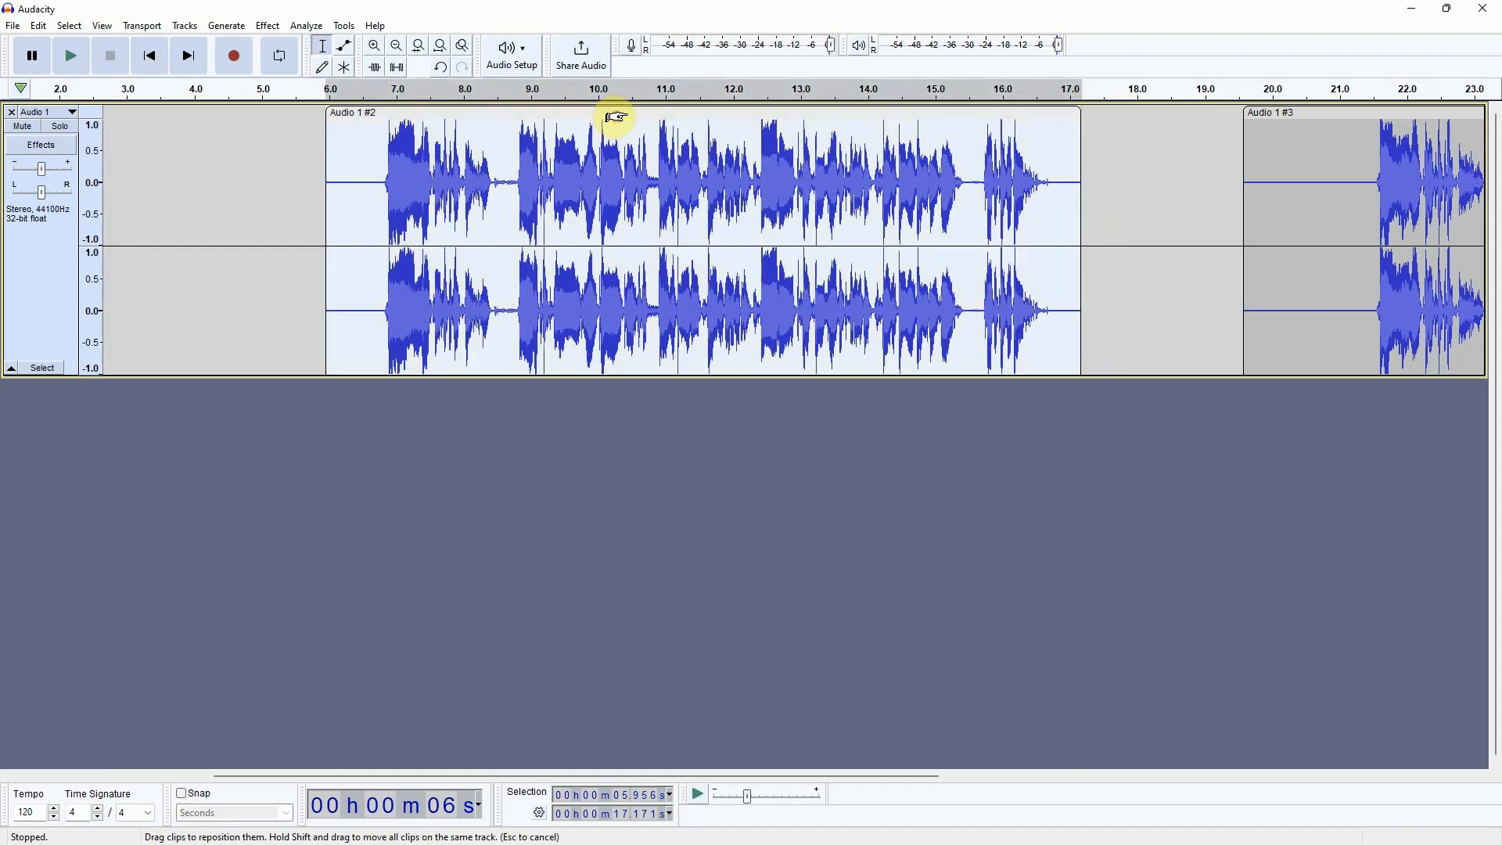
left_click(1357, 108)
key("Delete")
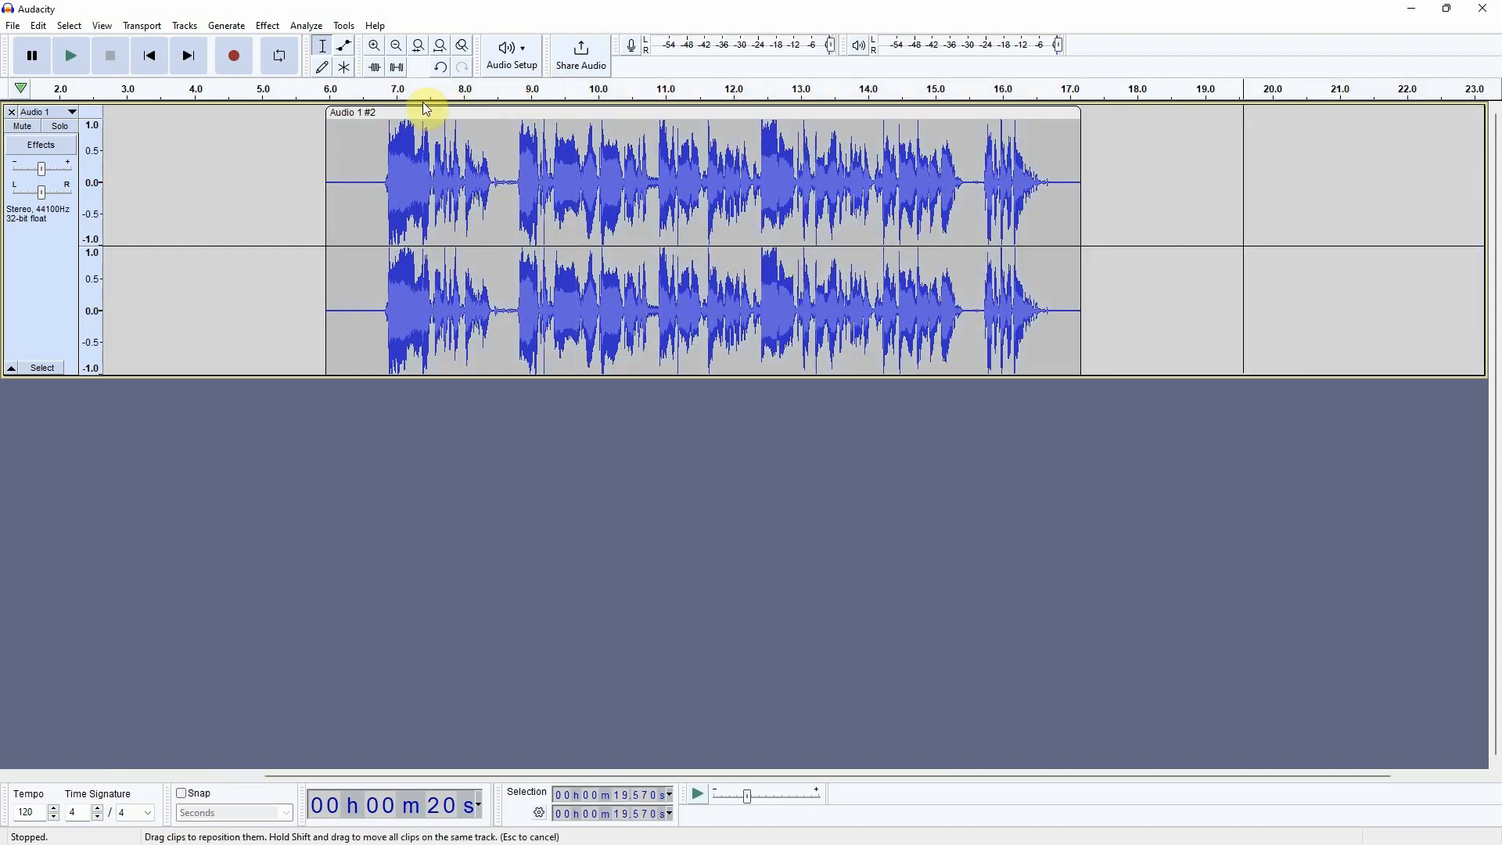
left_click_drag(422, 112, 236, 112)
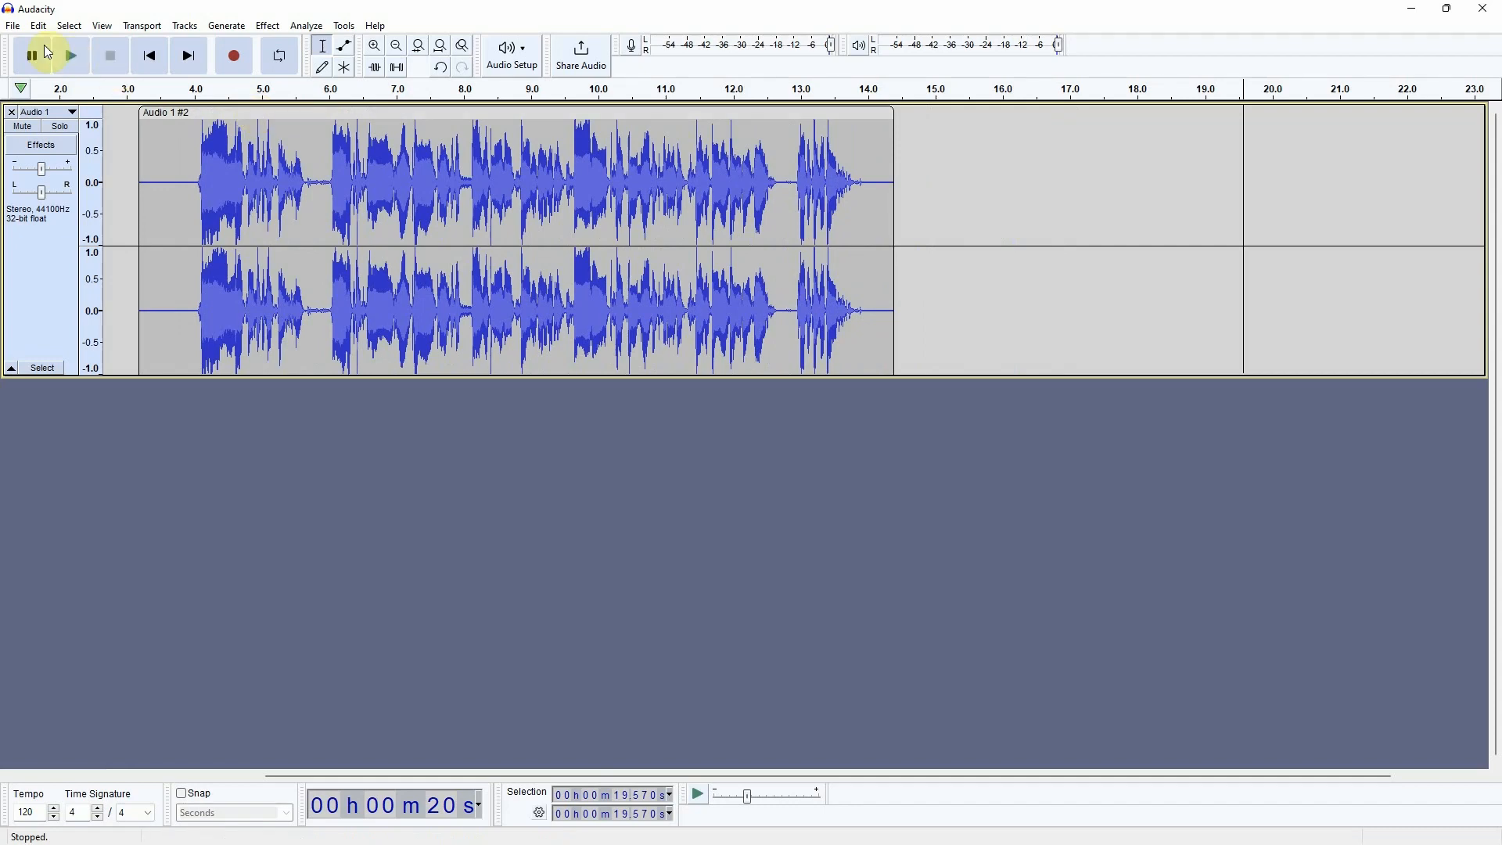
- Export the Audio 1 #2 voiceover to the Desktop folder in MP3 format with the file name "Man"
left_click(12, 26)
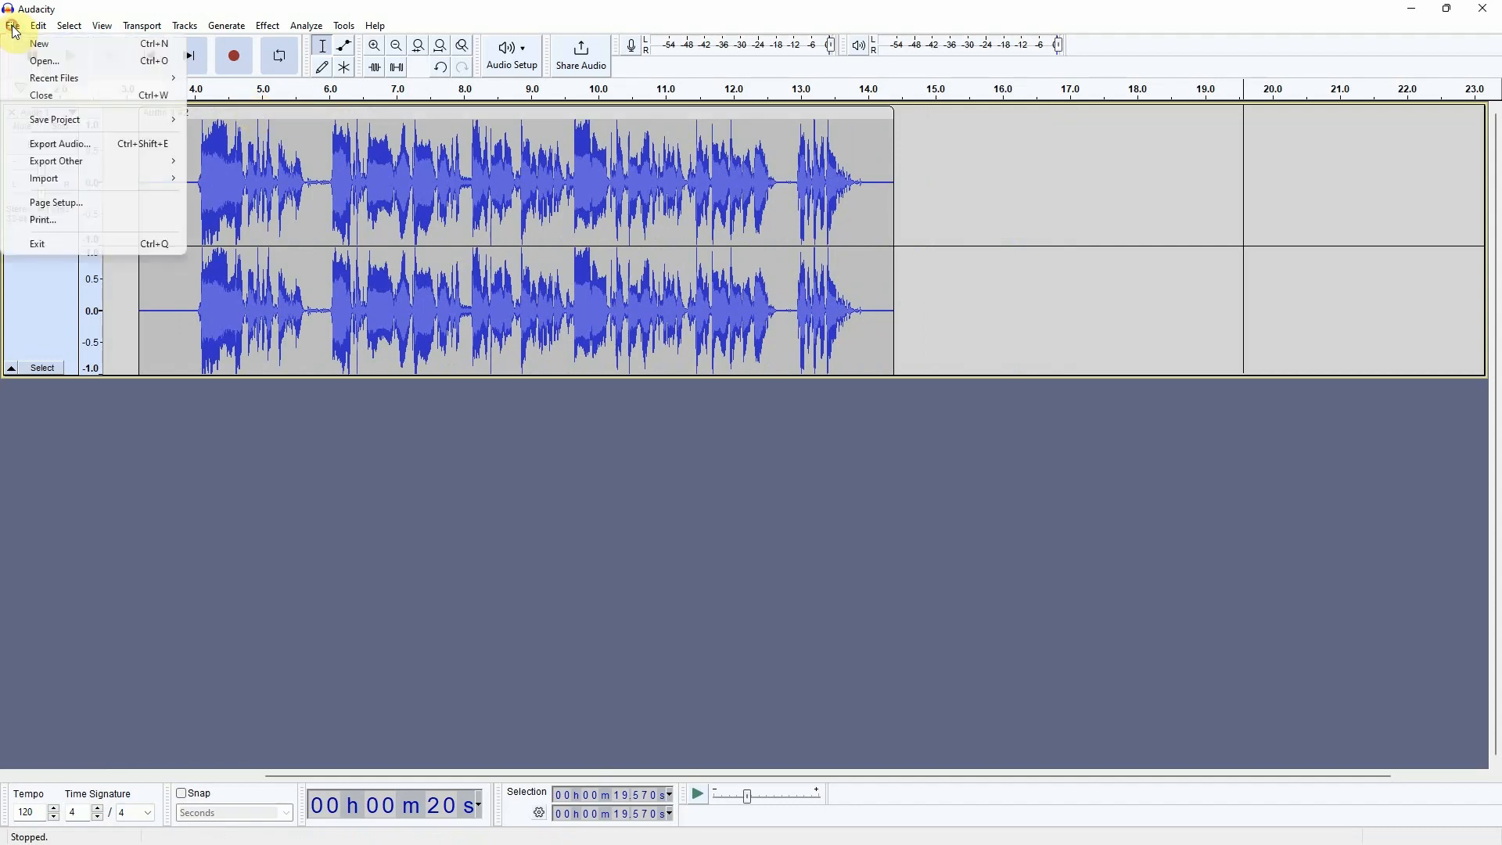
left_click(64, 148)
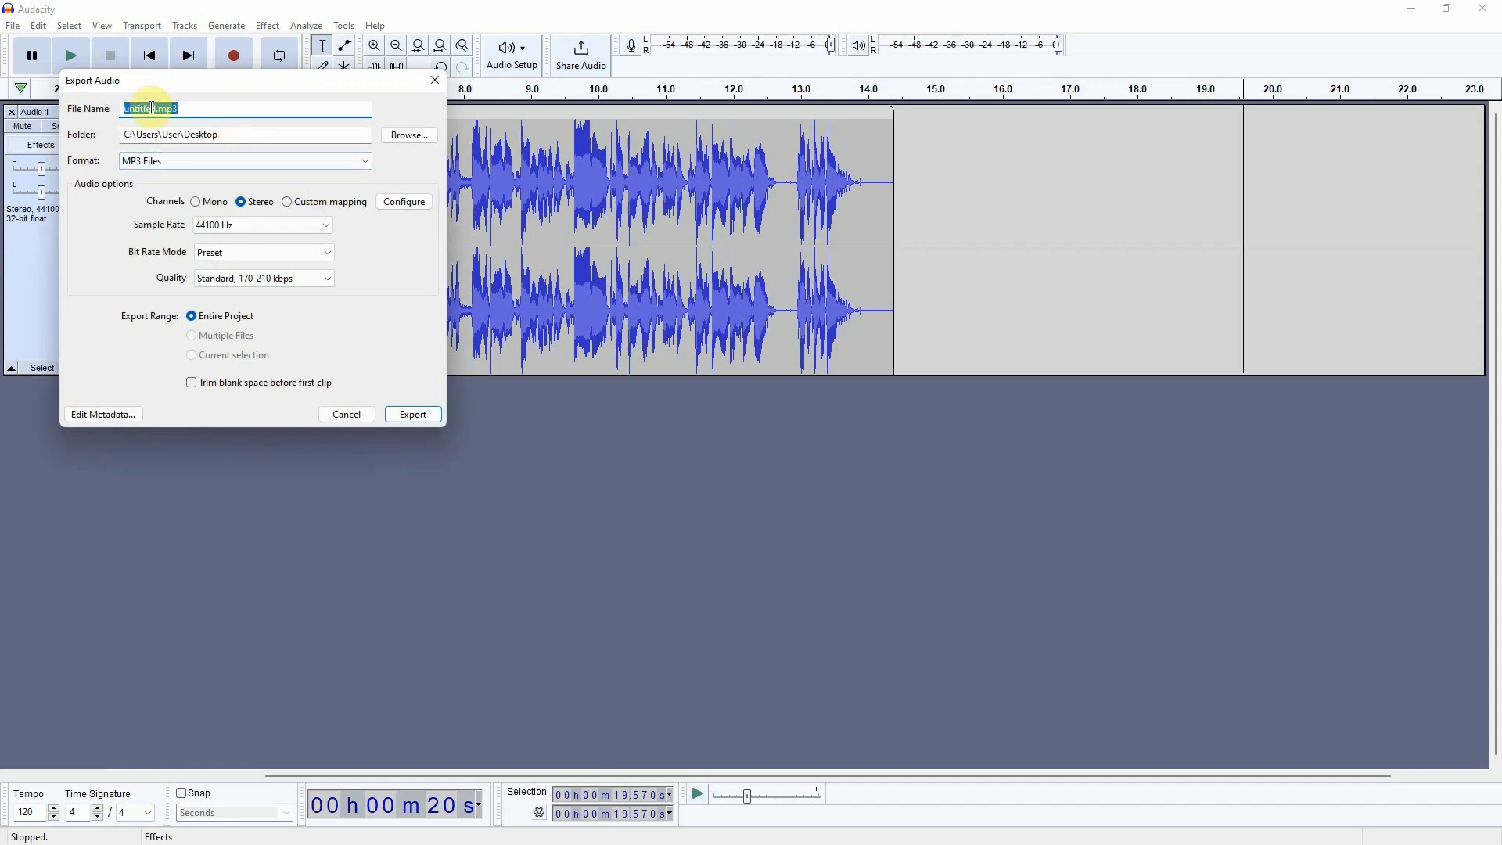
left_click(214, 157)
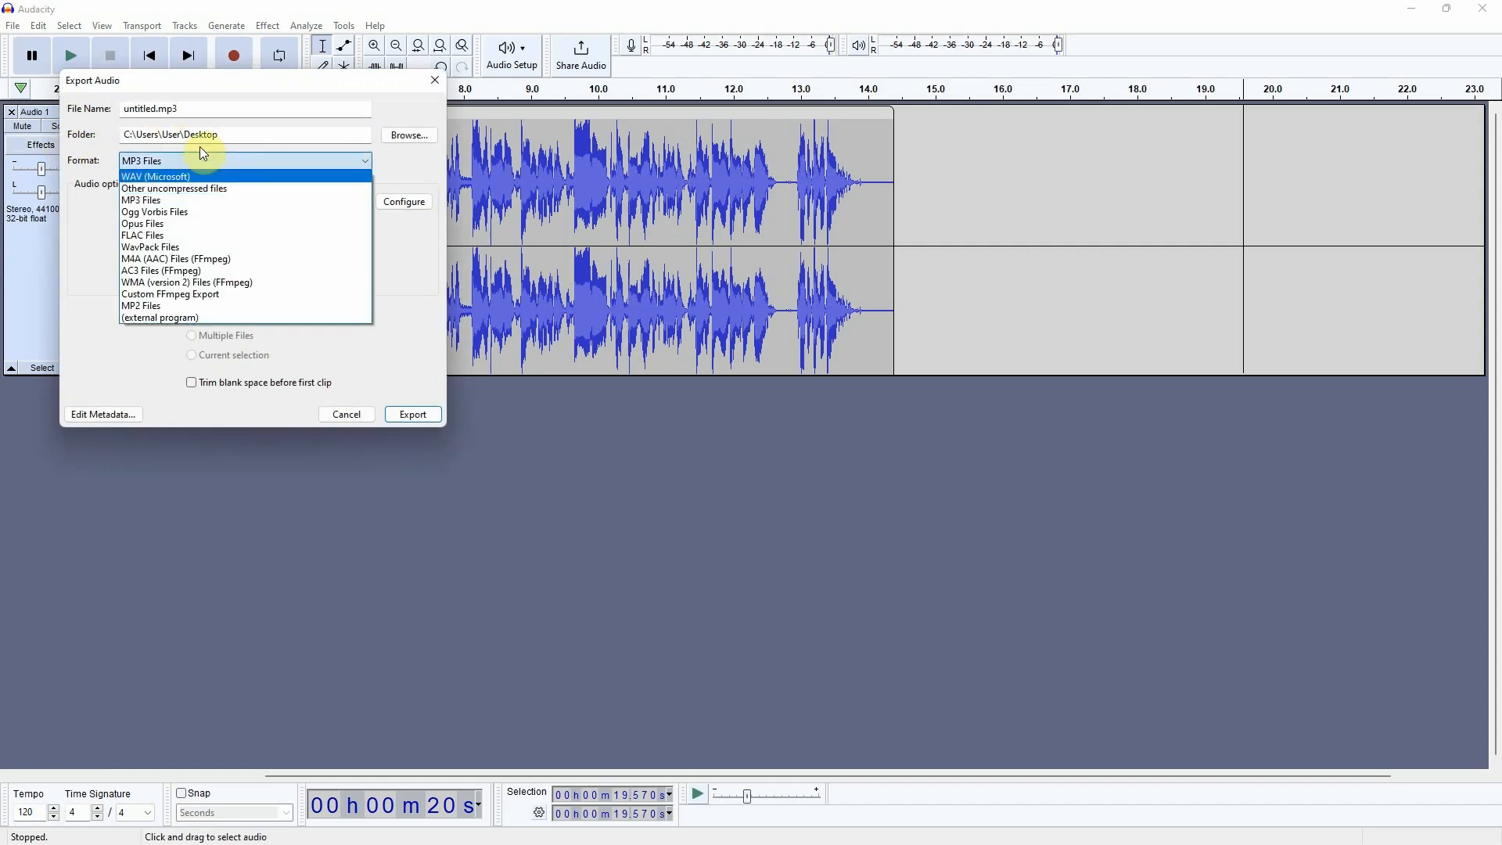
left_click(159, 199)
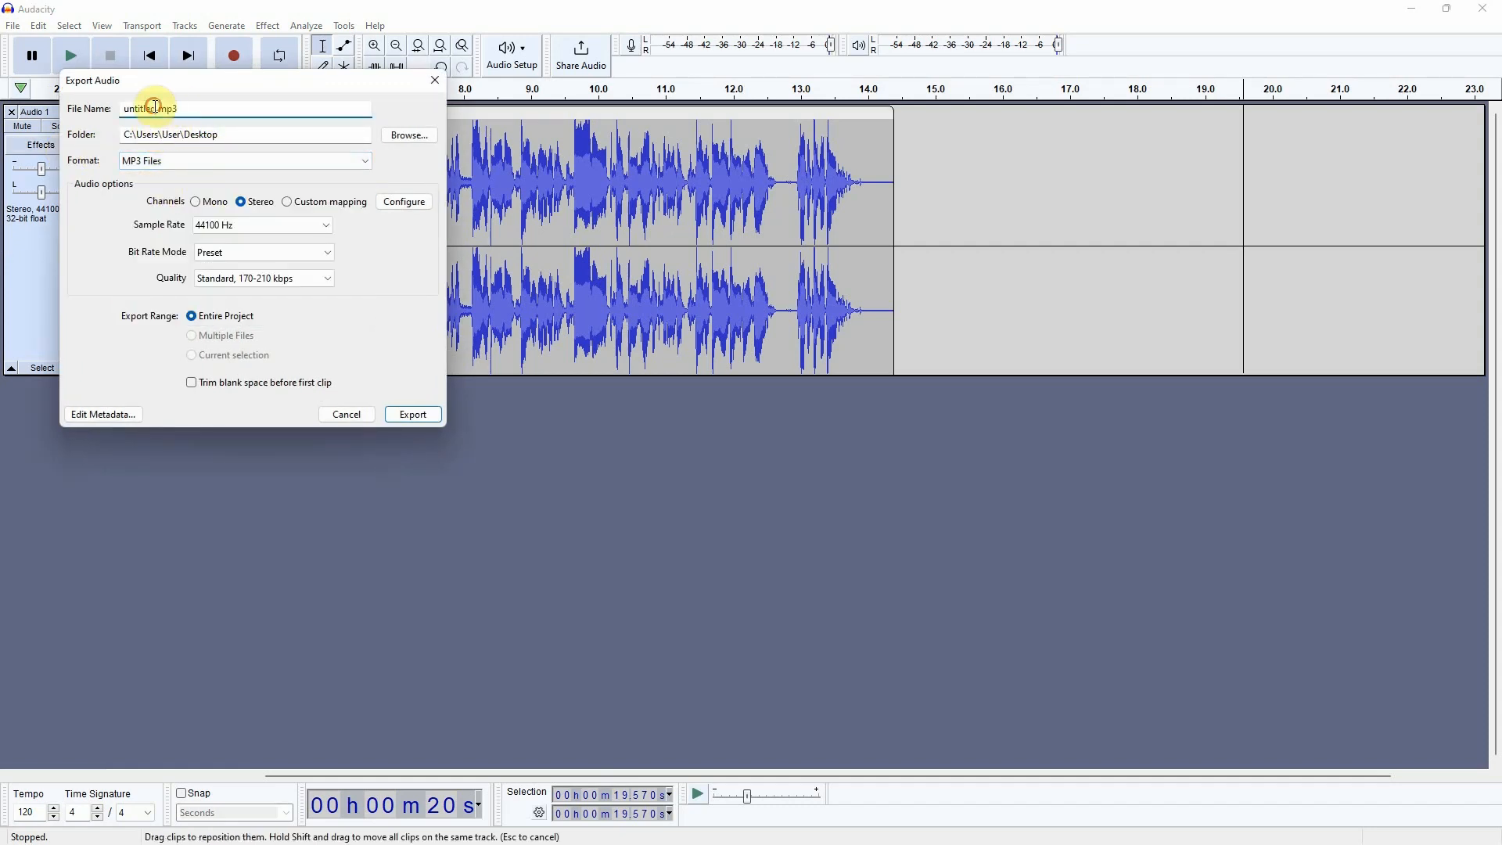
double_click(145, 109)
type("Man")
left_click(421, 412)
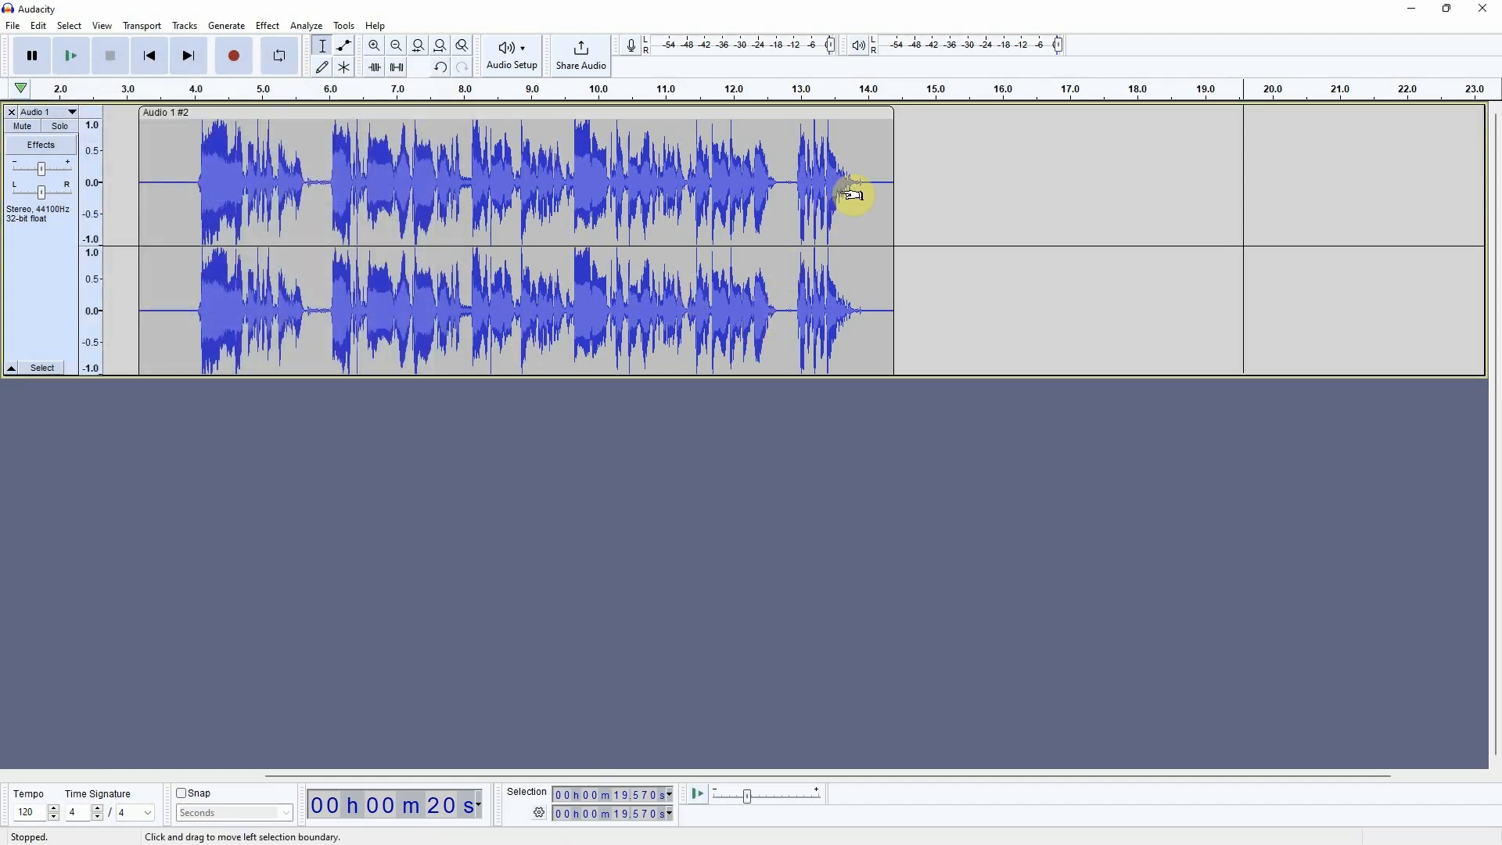
- Undo the clip move and the deletion of Audio 1 #3, and delete the Audio 1 #2 clip instead
key("ctrl+z")
key("ctrl+z")
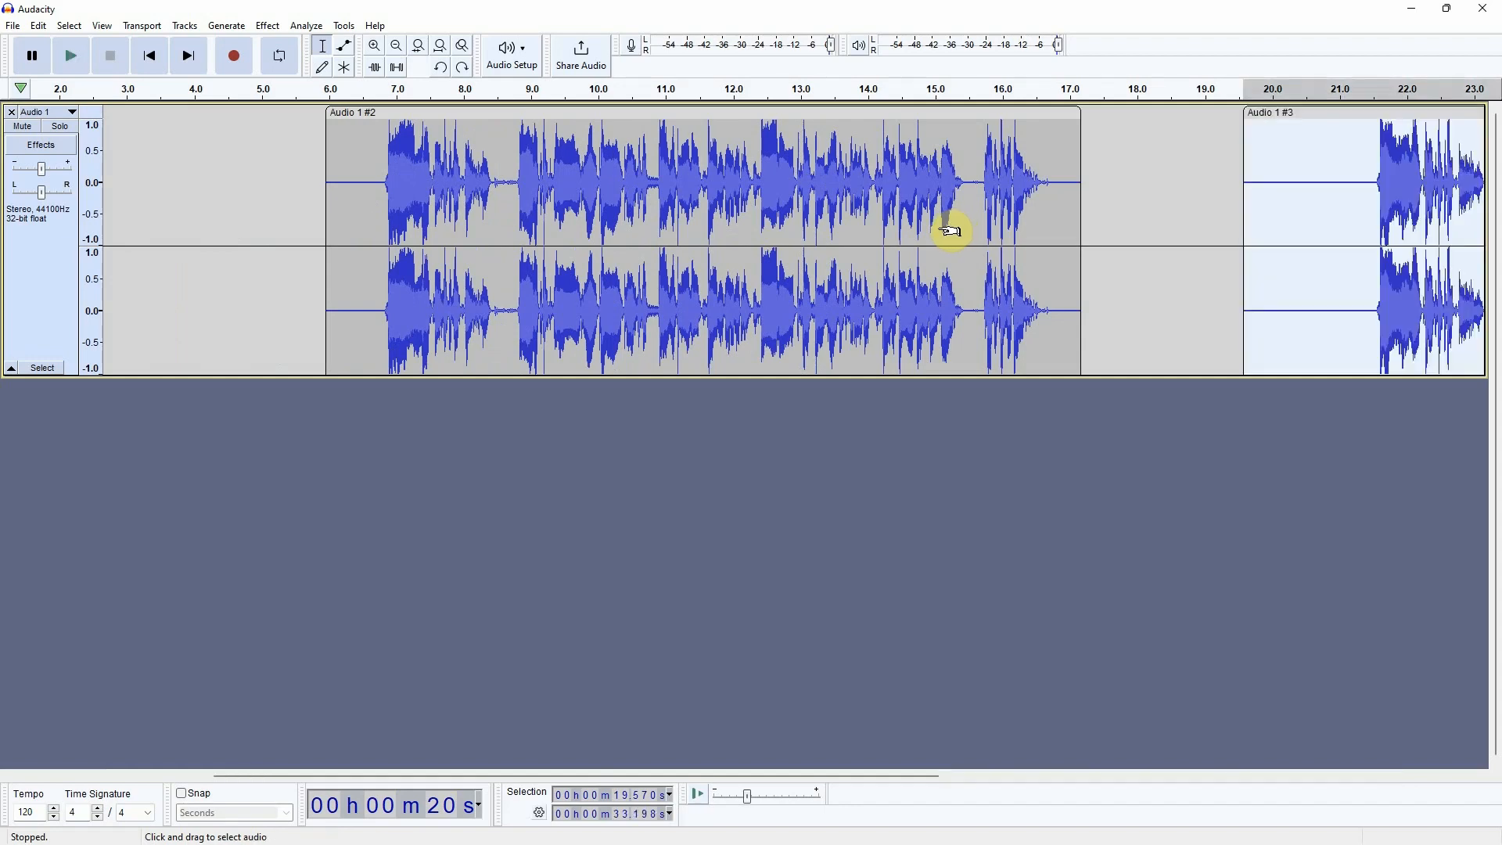
left_click(943, 119)
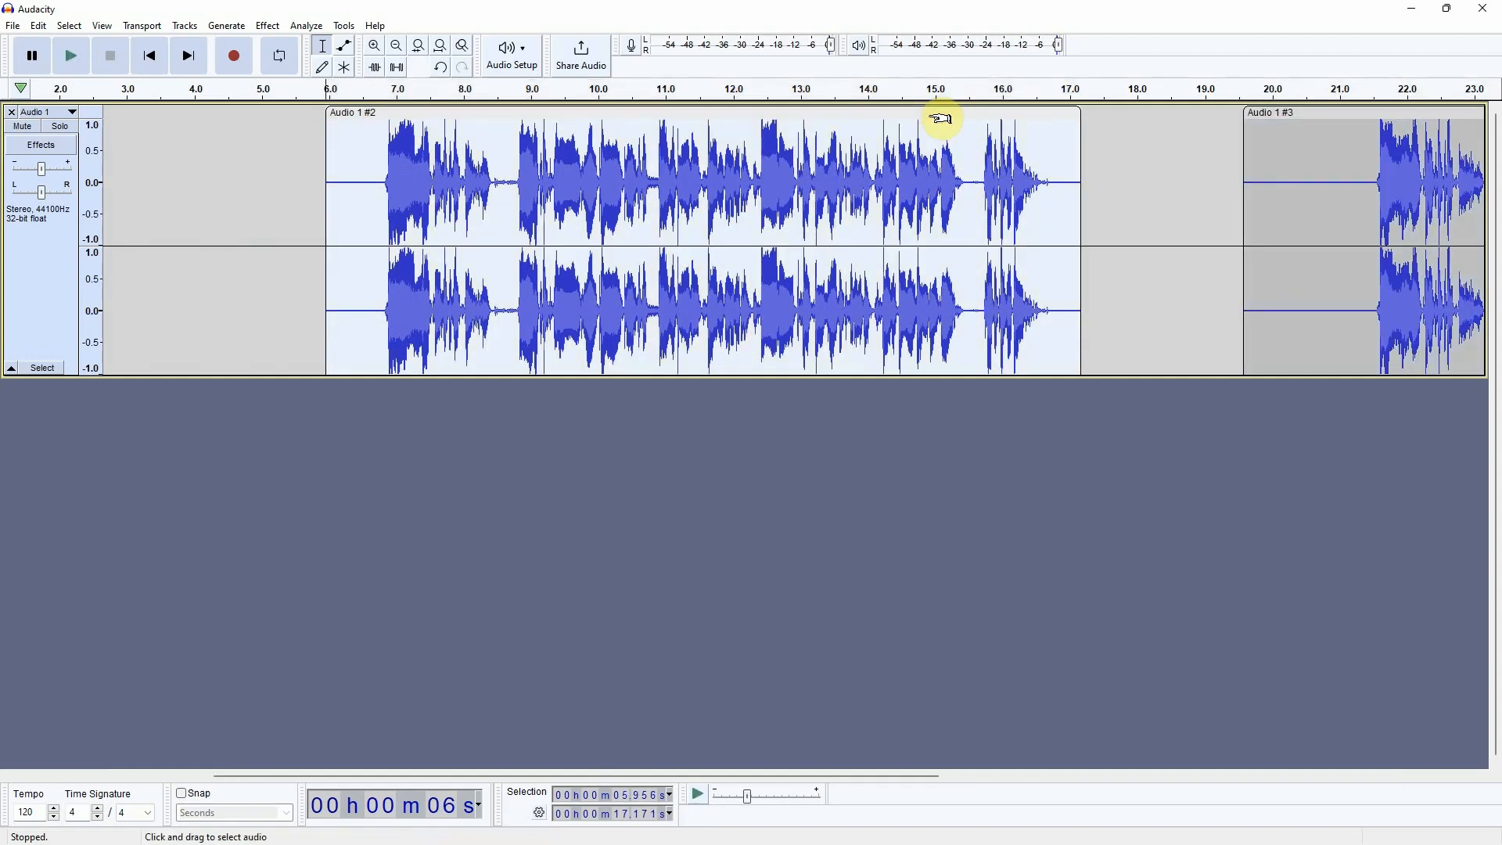
key("Delete")
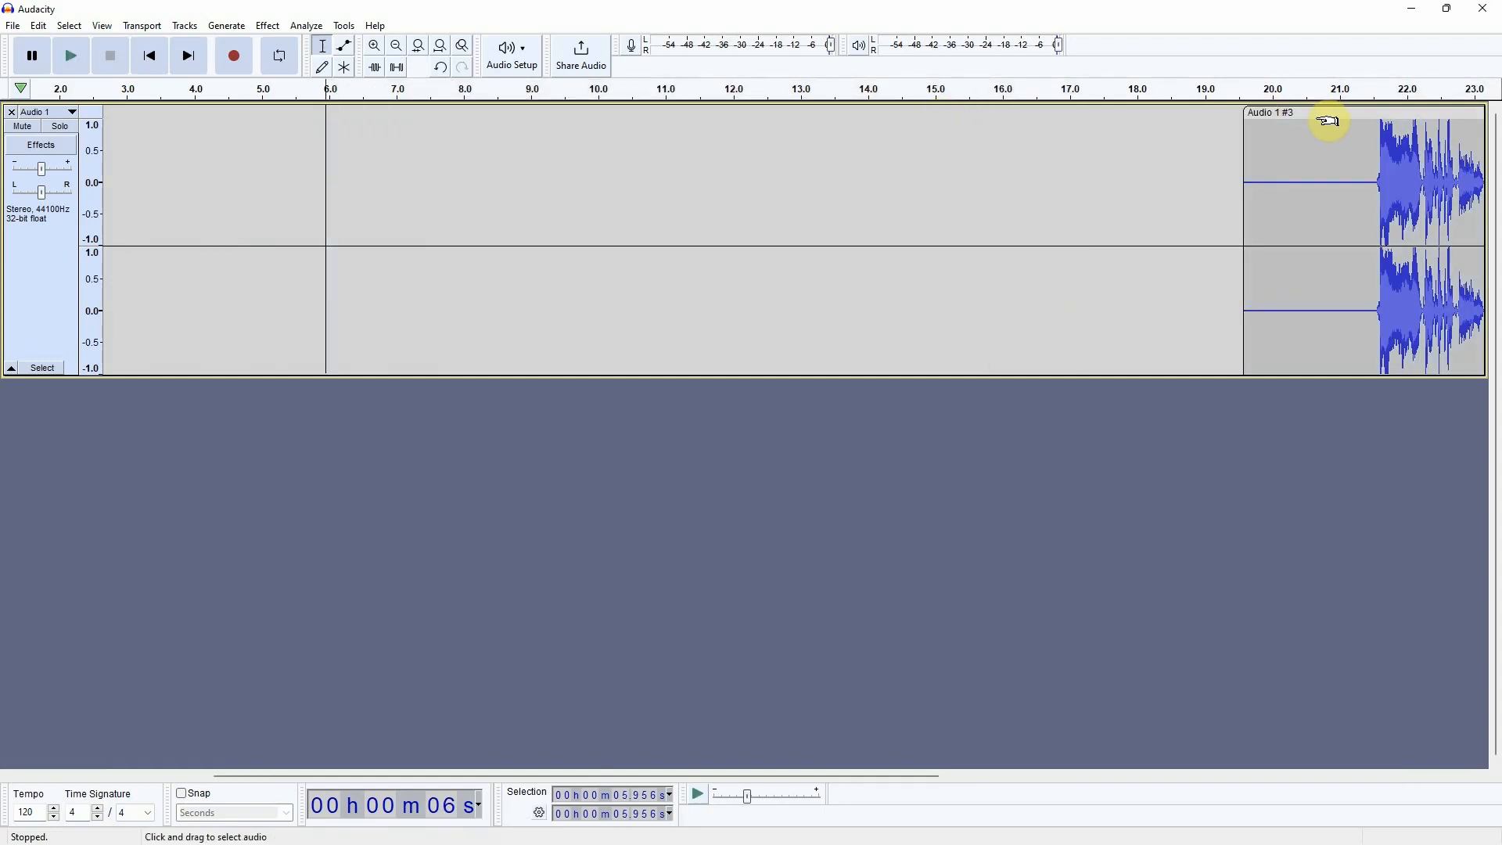
- Move the Audio 1 #3 clip to about 3.2 s and delete about 1.1 s of silence from each end
left_click_drag(1324, 118, 144, 191)
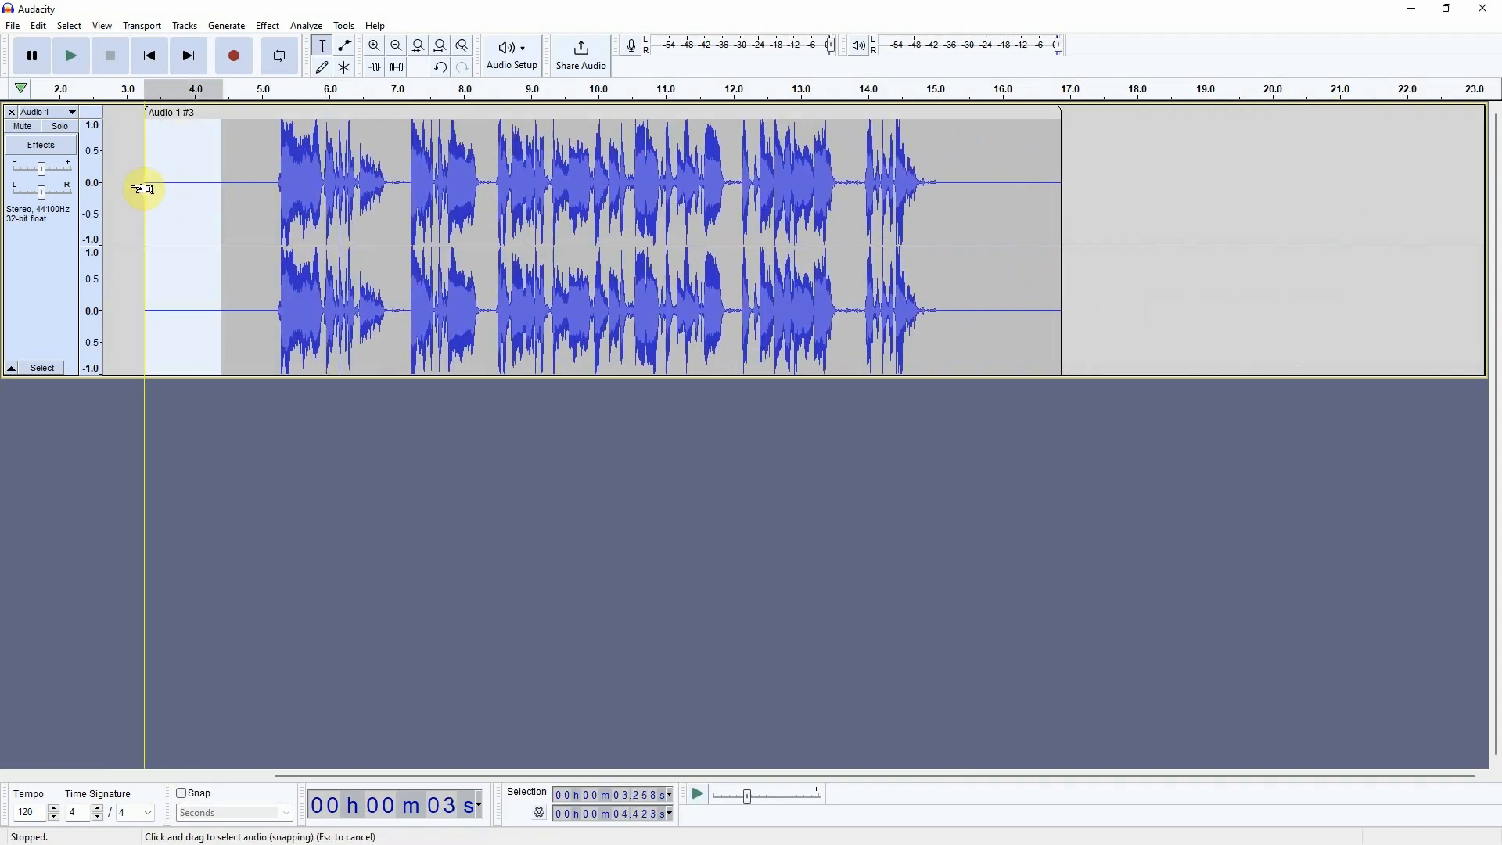
key("Delete")
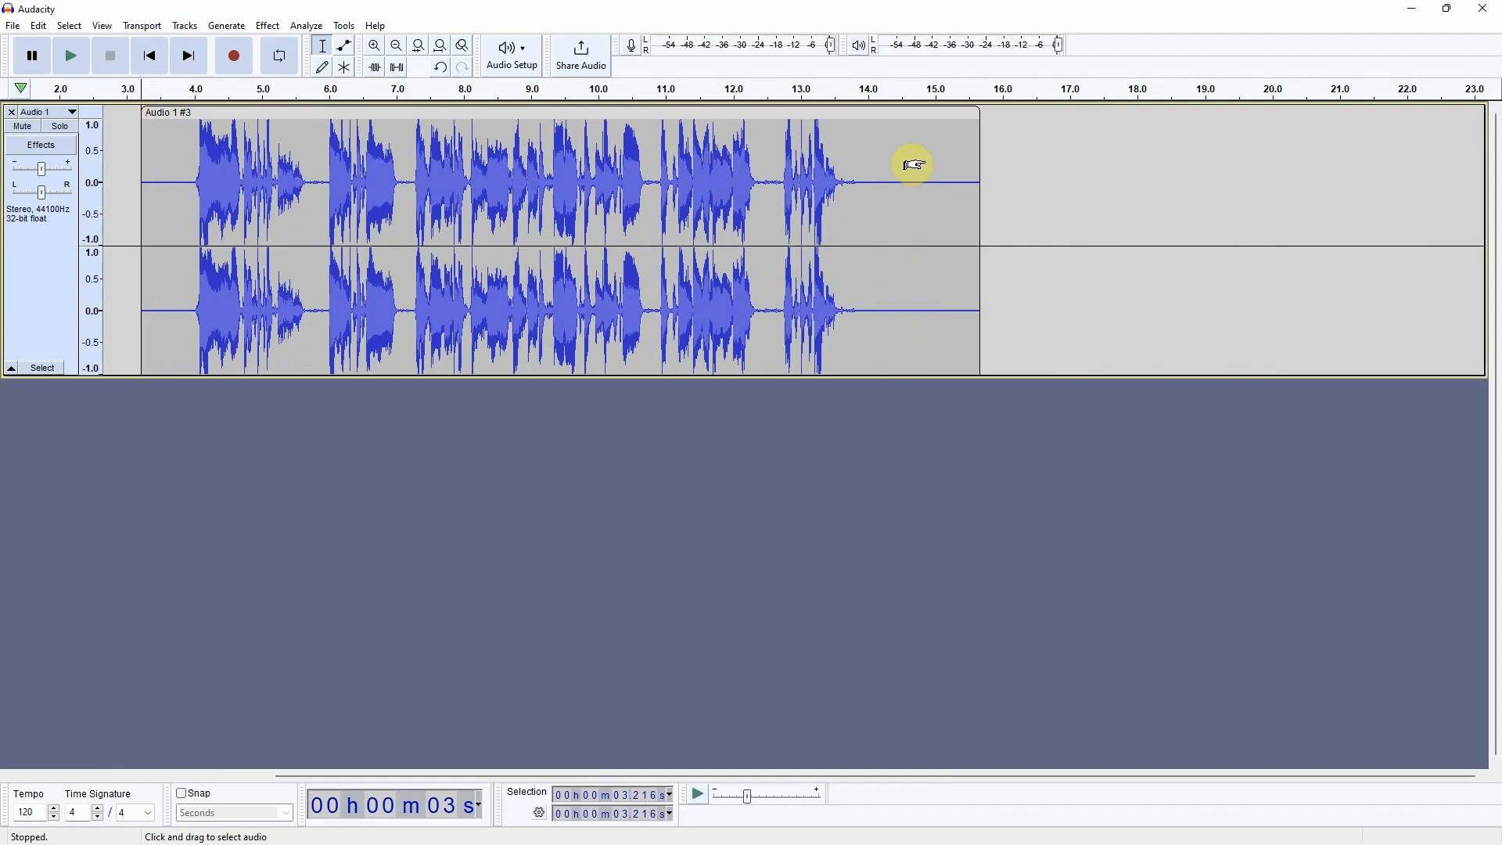
left_click_drag(904, 171, 980, 172)
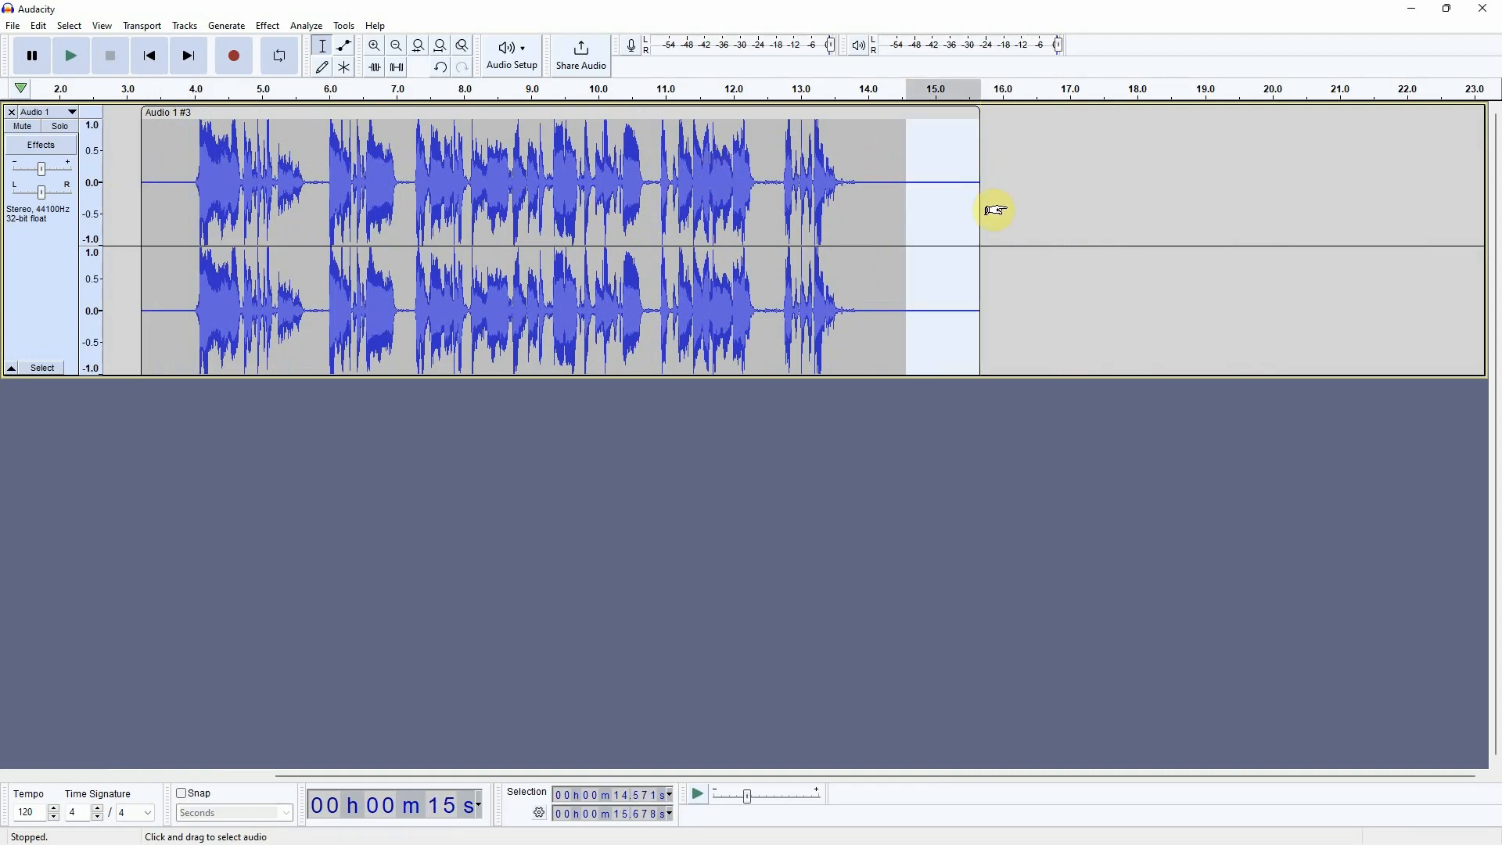
key("Delete")
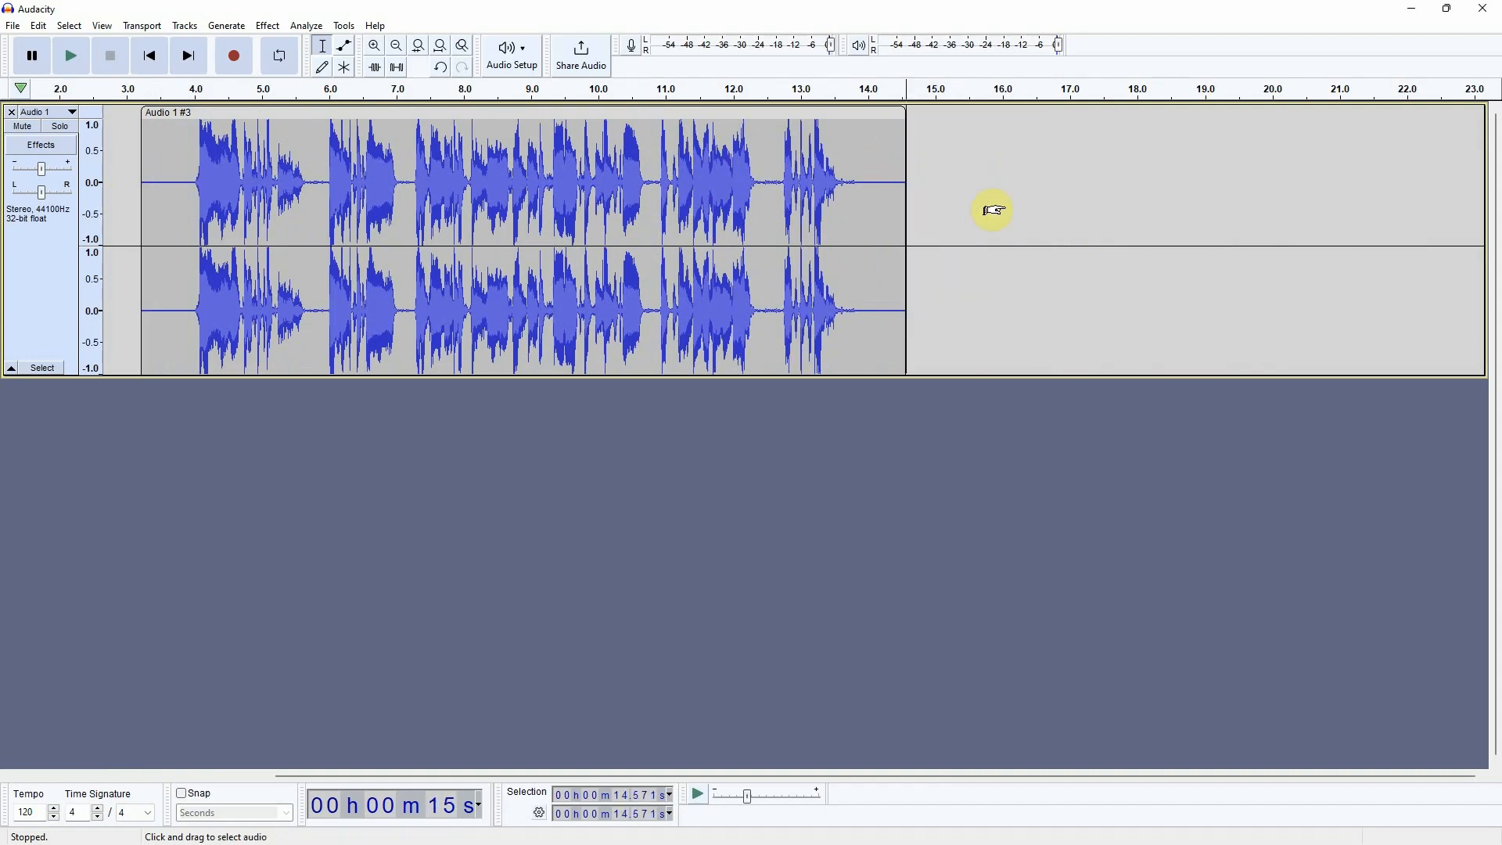
- Export the Audio 1 #3 voiceover to the Desktop folder in MP3 format with the file name "Lany"
left_click(231, 114)
left_click(16, 28)
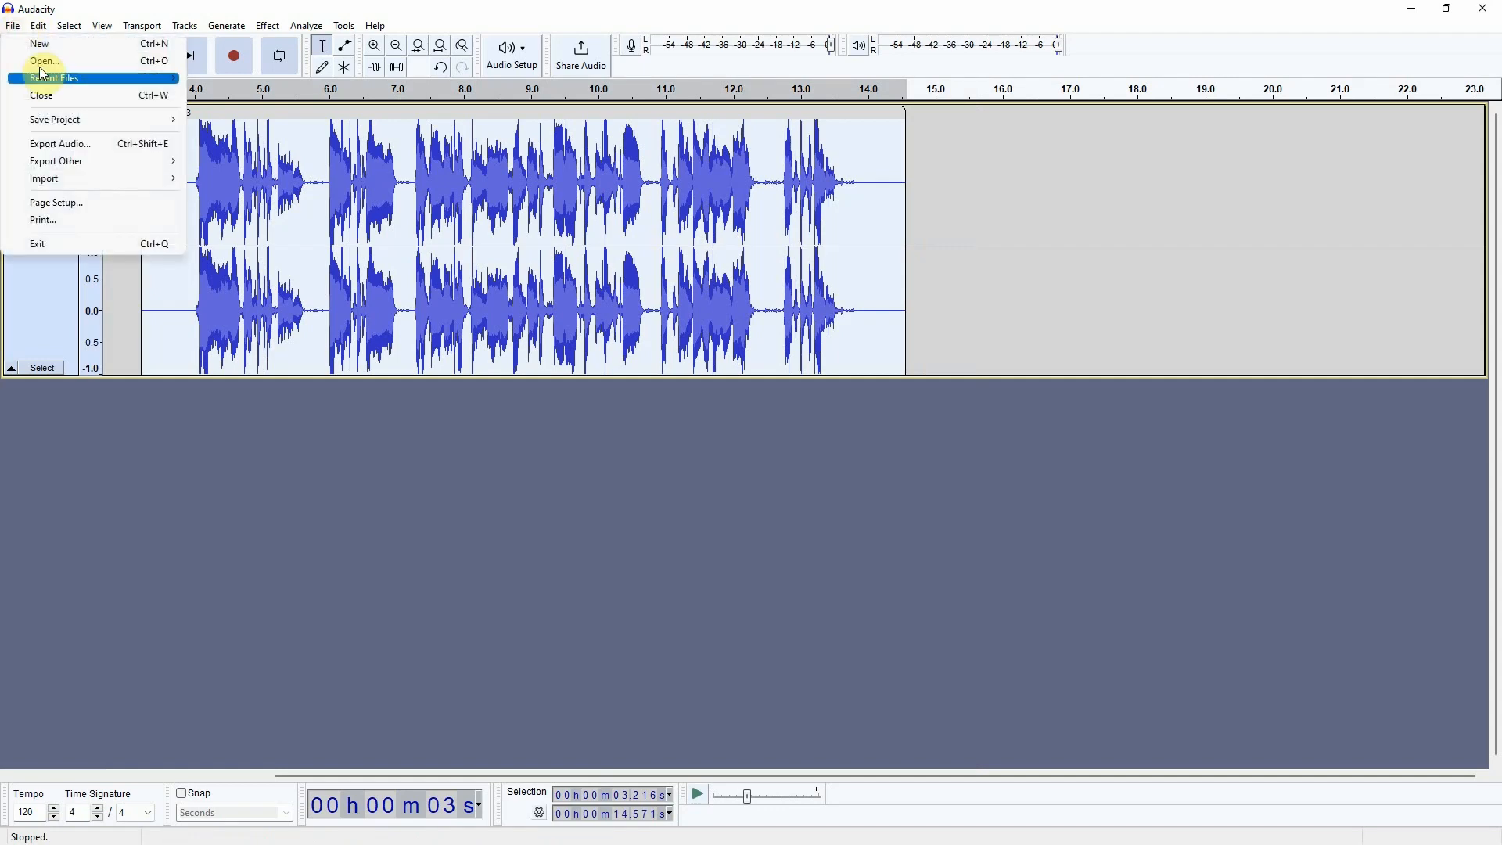
left_click(65, 144)
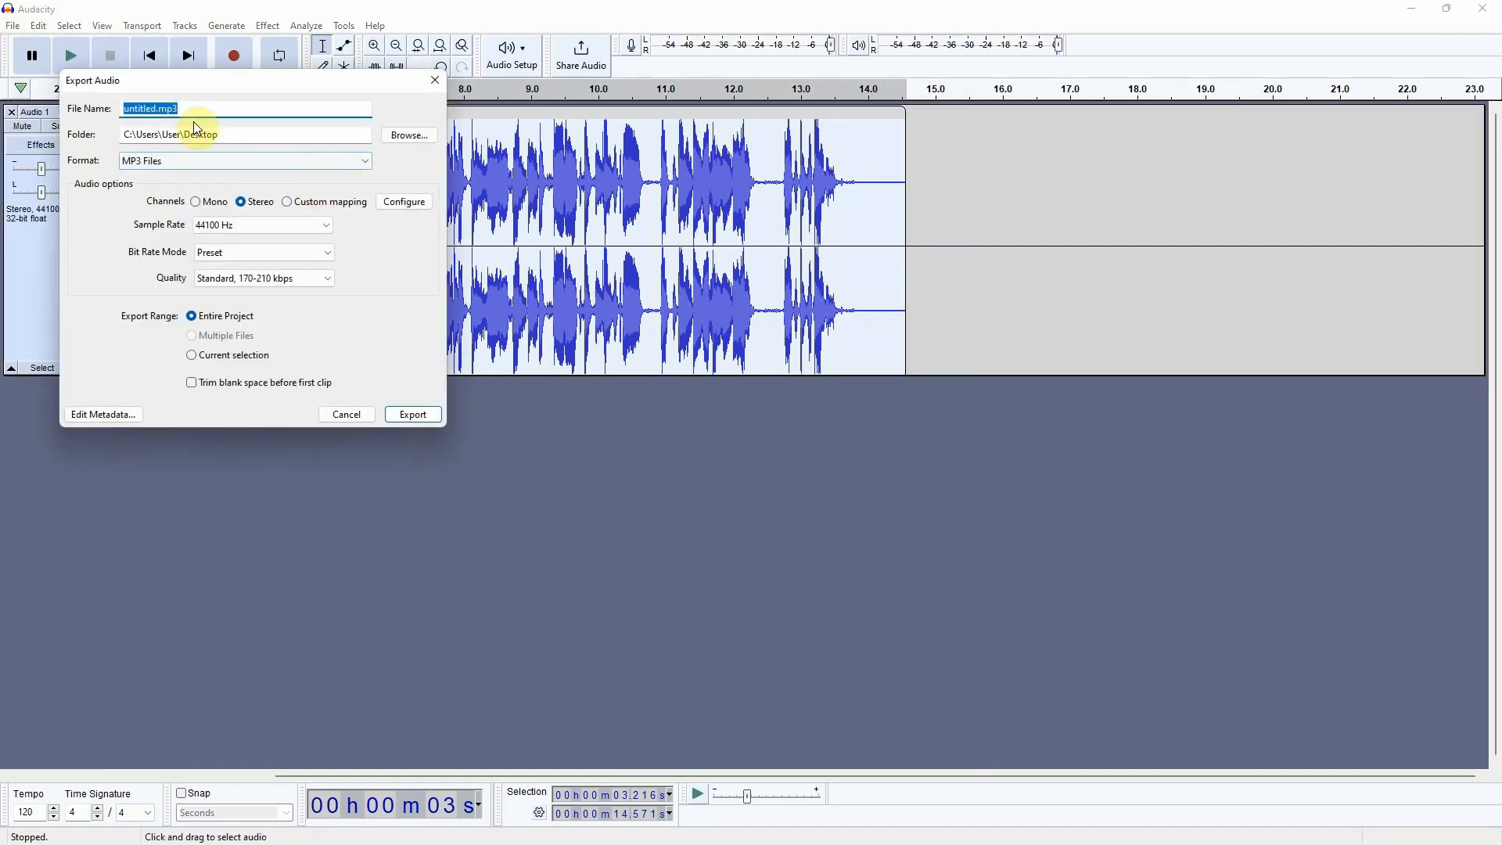
left_click(145, 108)
double_click(151, 106)
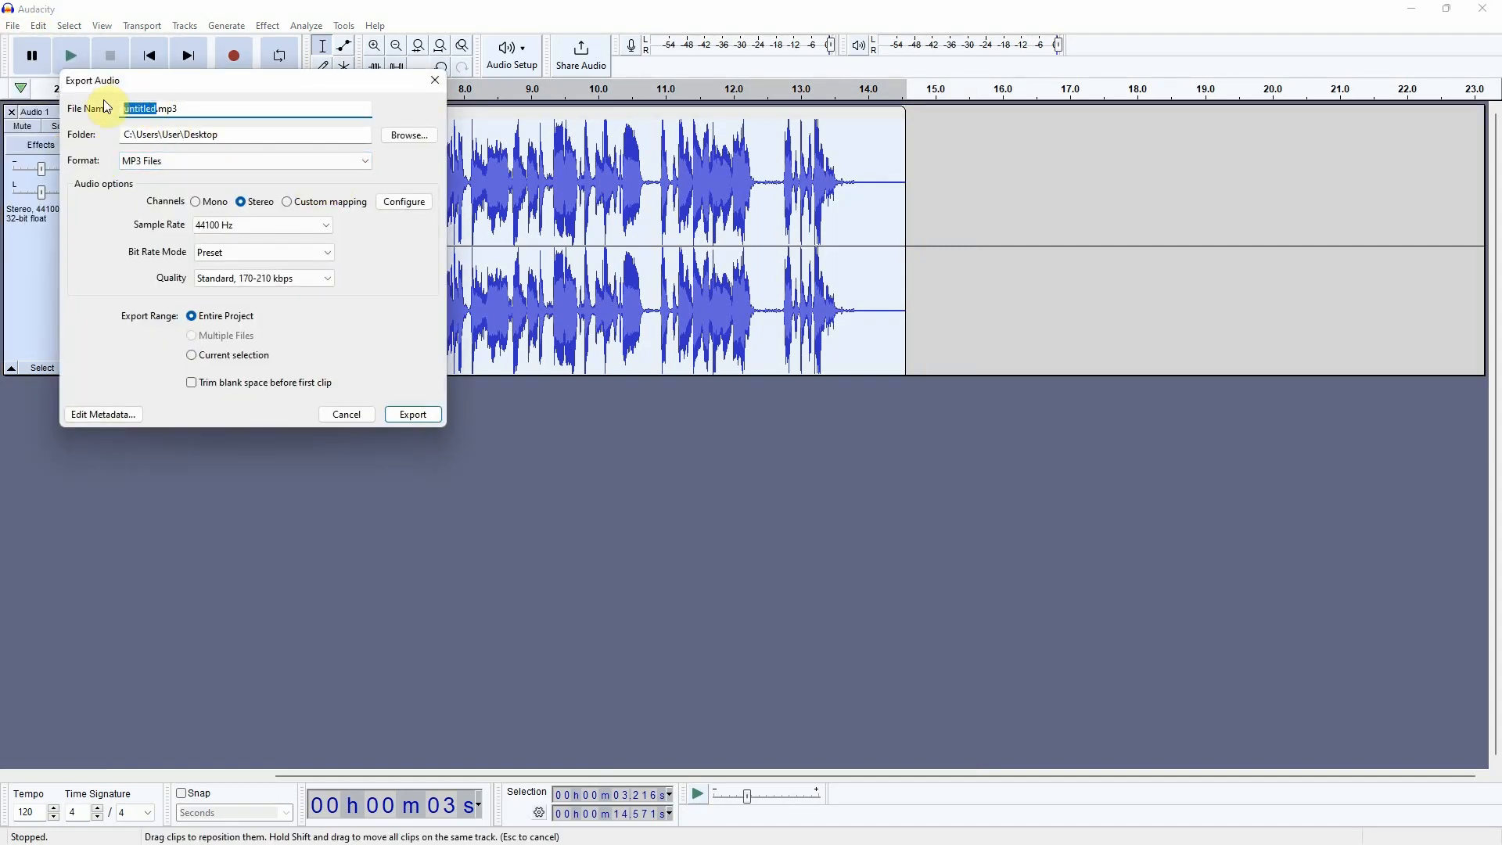
type("Lany")
left_click(415, 414)
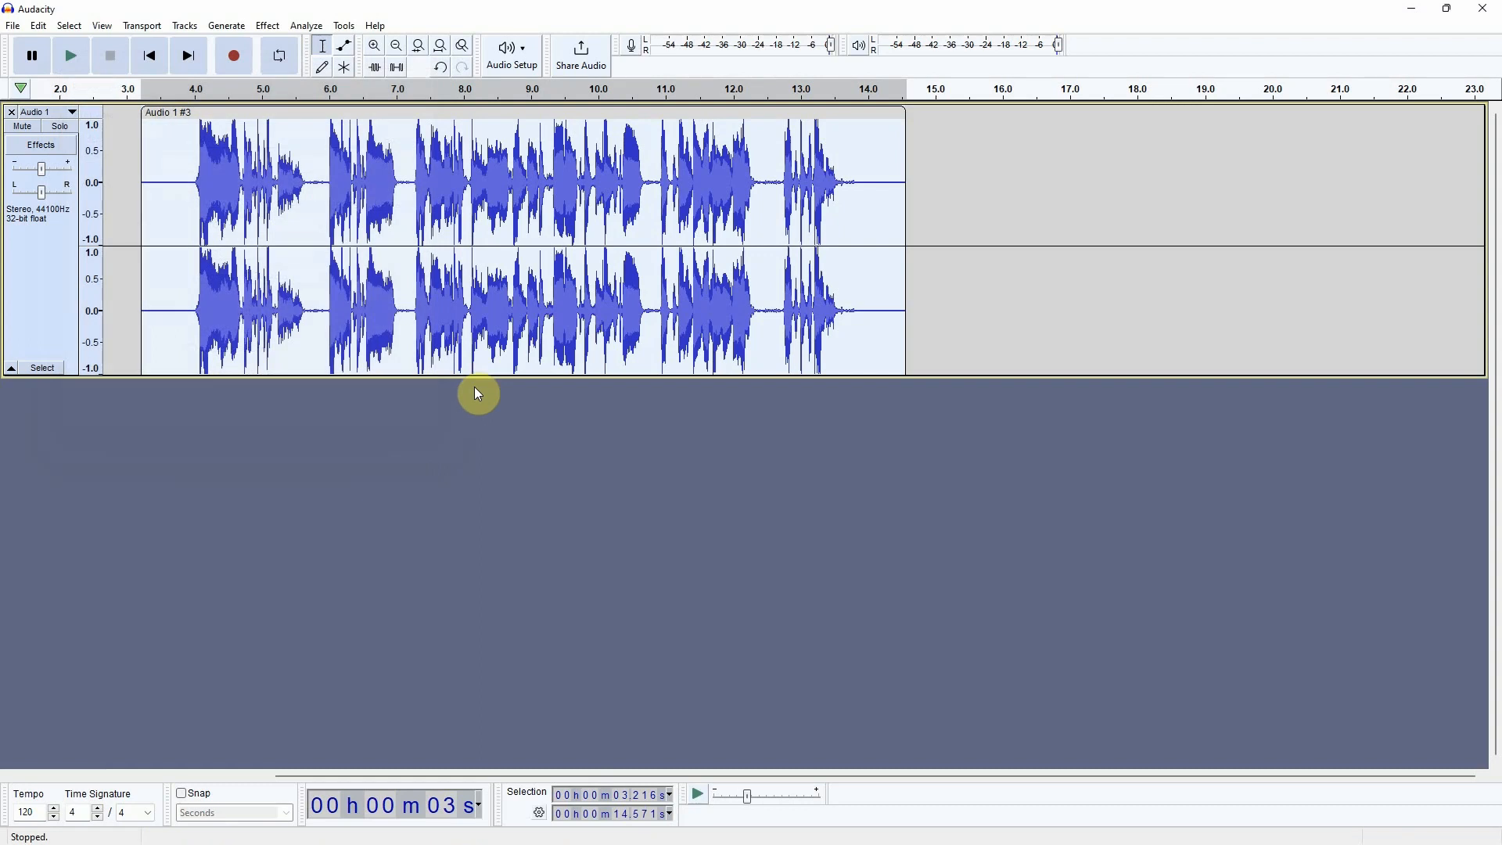
- Minimize Audacity and play the exported Man.mp3 and Lany.mp3 from the desktop in VLC to check both voiceovers
left_click(1413, 8)
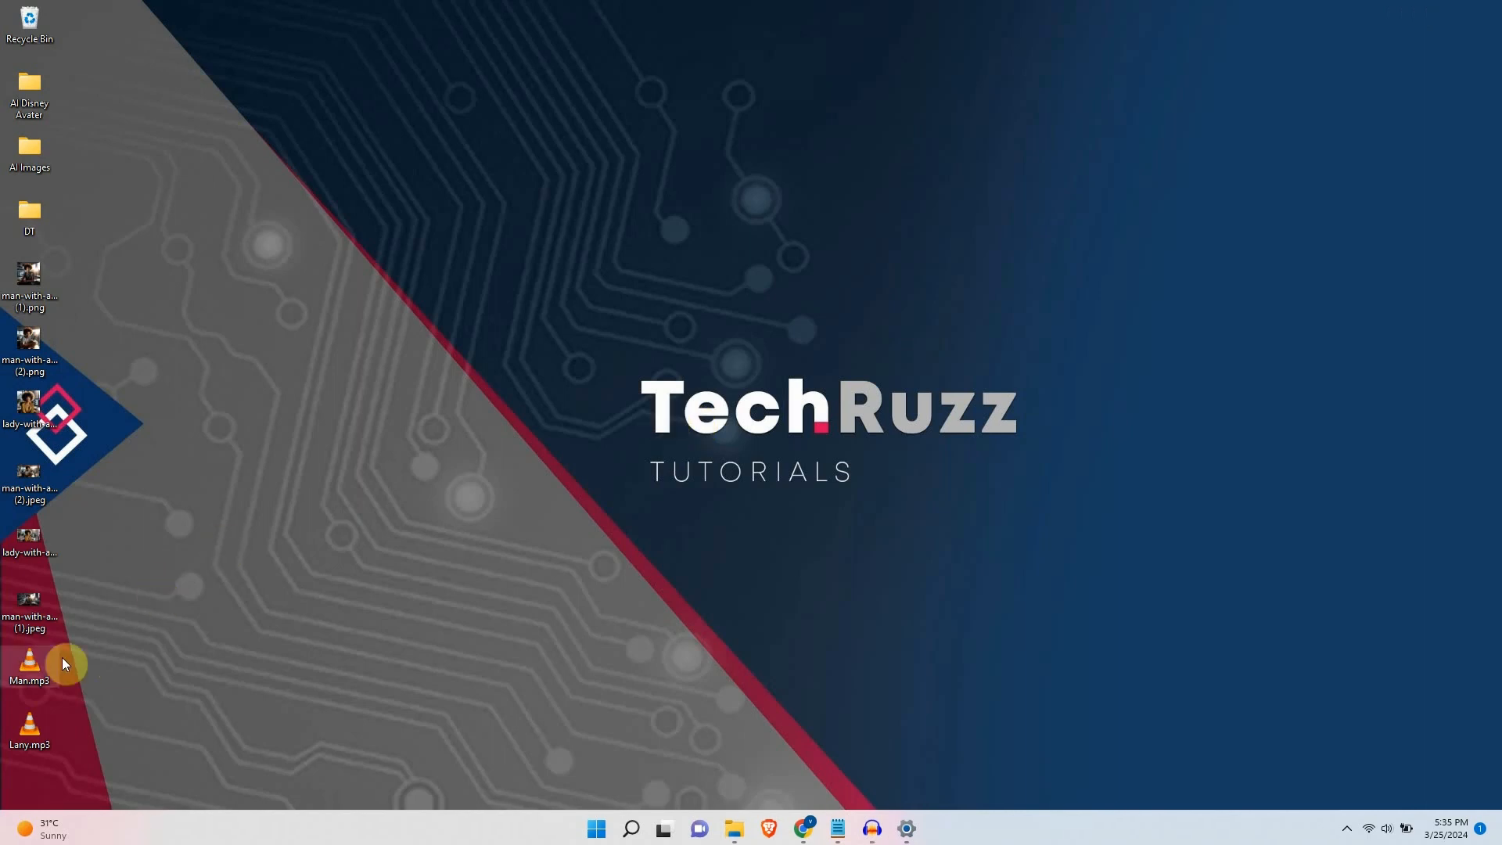
double_click(27, 662)
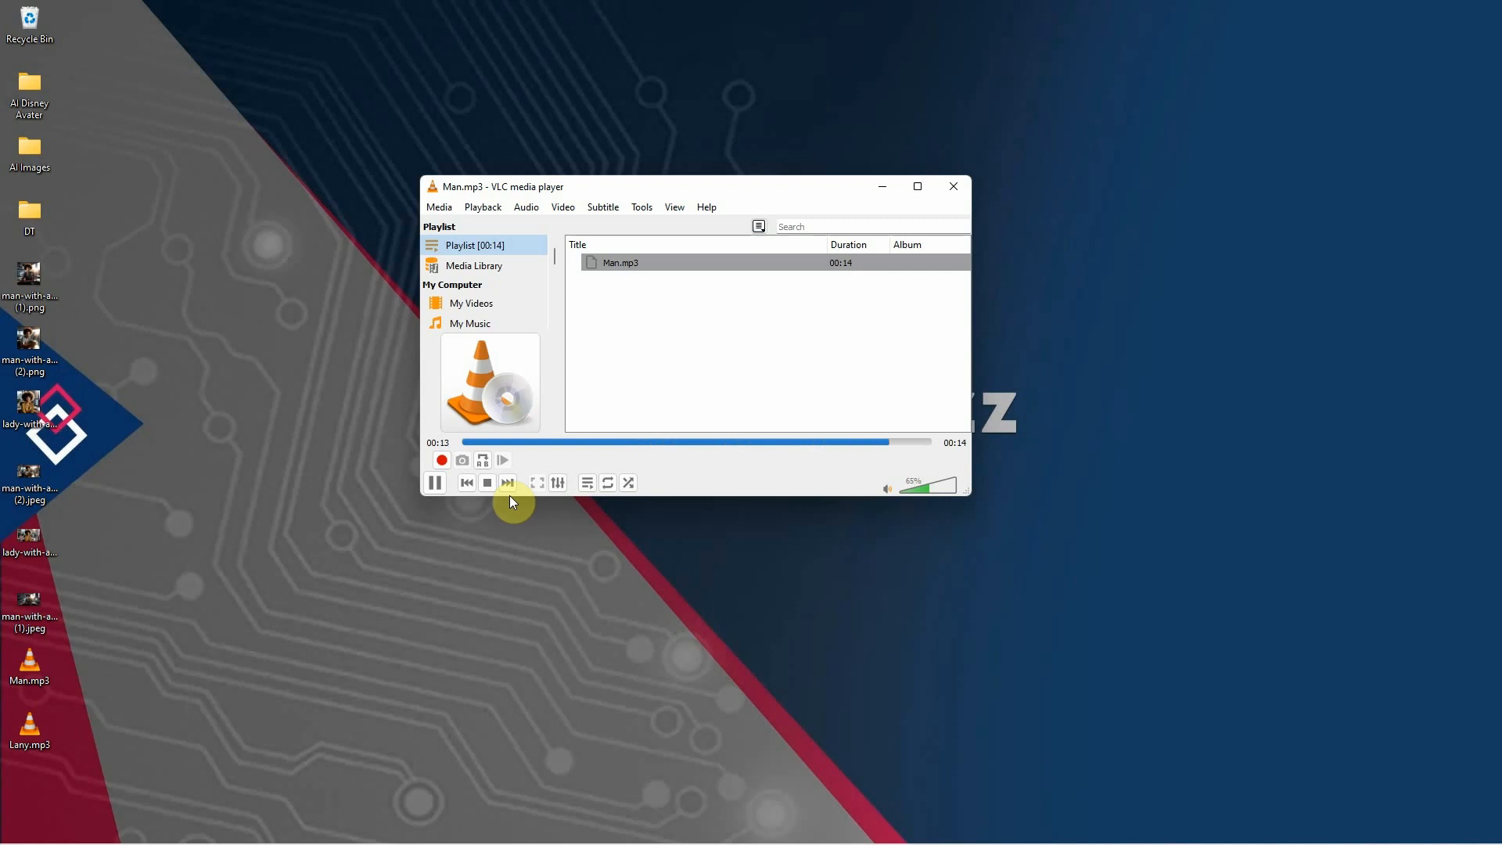
left_click(952, 188)
double_click(34, 718)
left_click(953, 189)
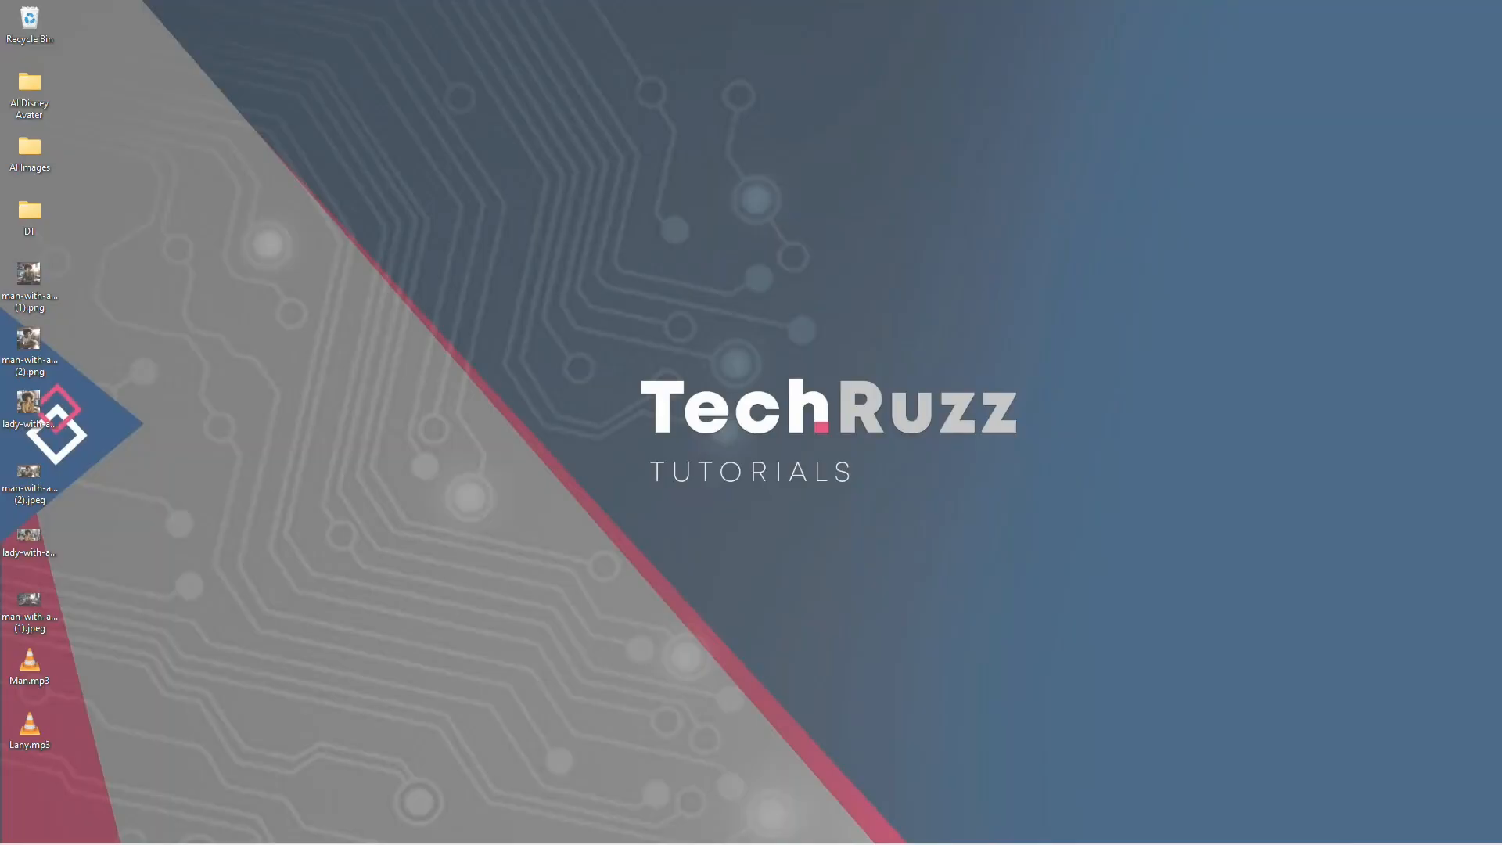
- Switch to D-ID Studio in Chrome and create a video with the man-with-afro-hair (1).jpeg image from the Desktop as presenter
mouse_move(819, 828)
left_click(987, 778)
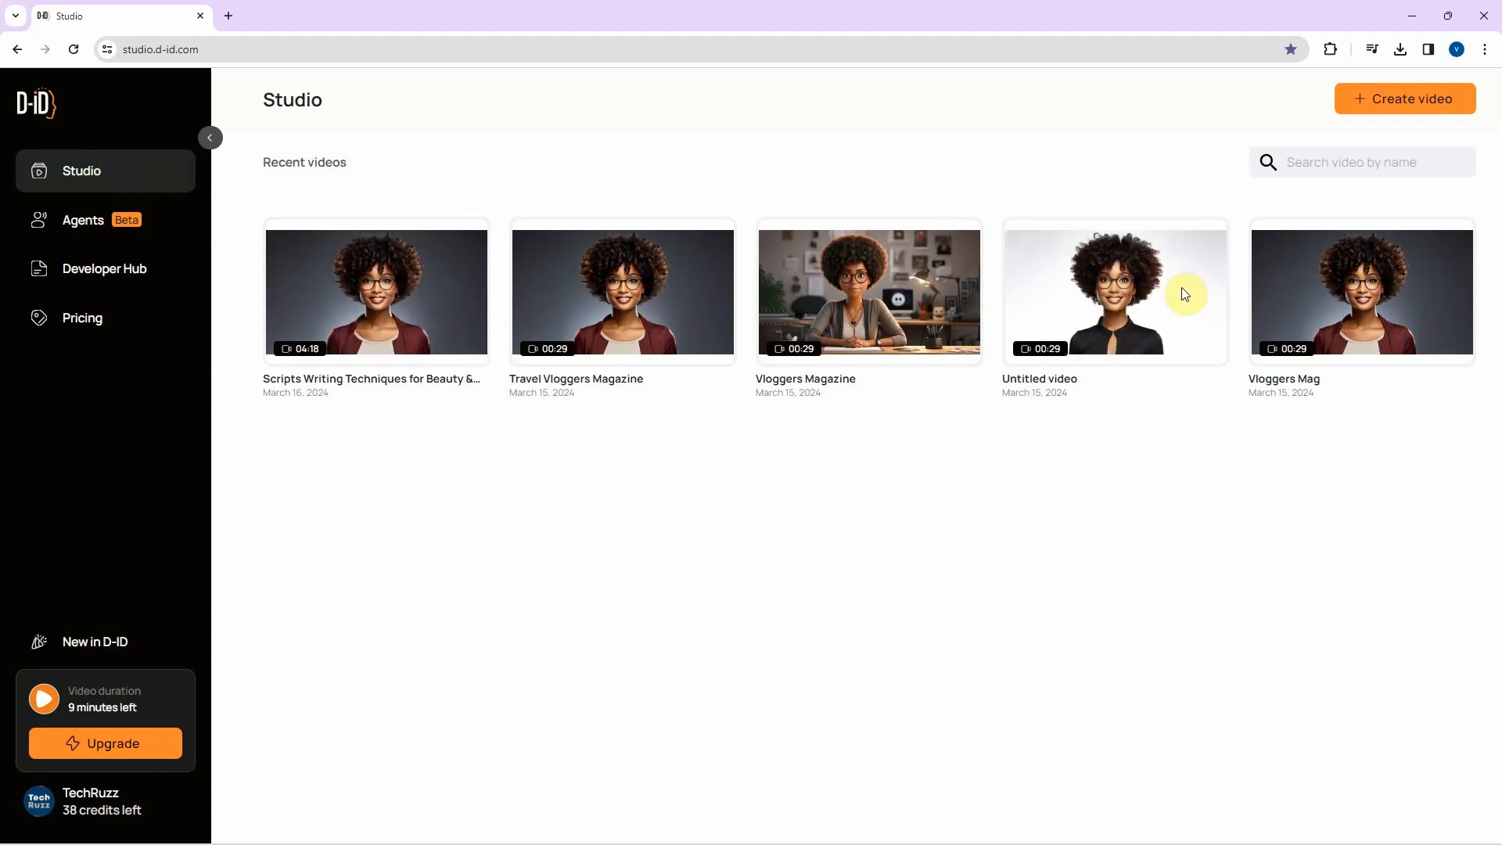
left_click(1403, 108)
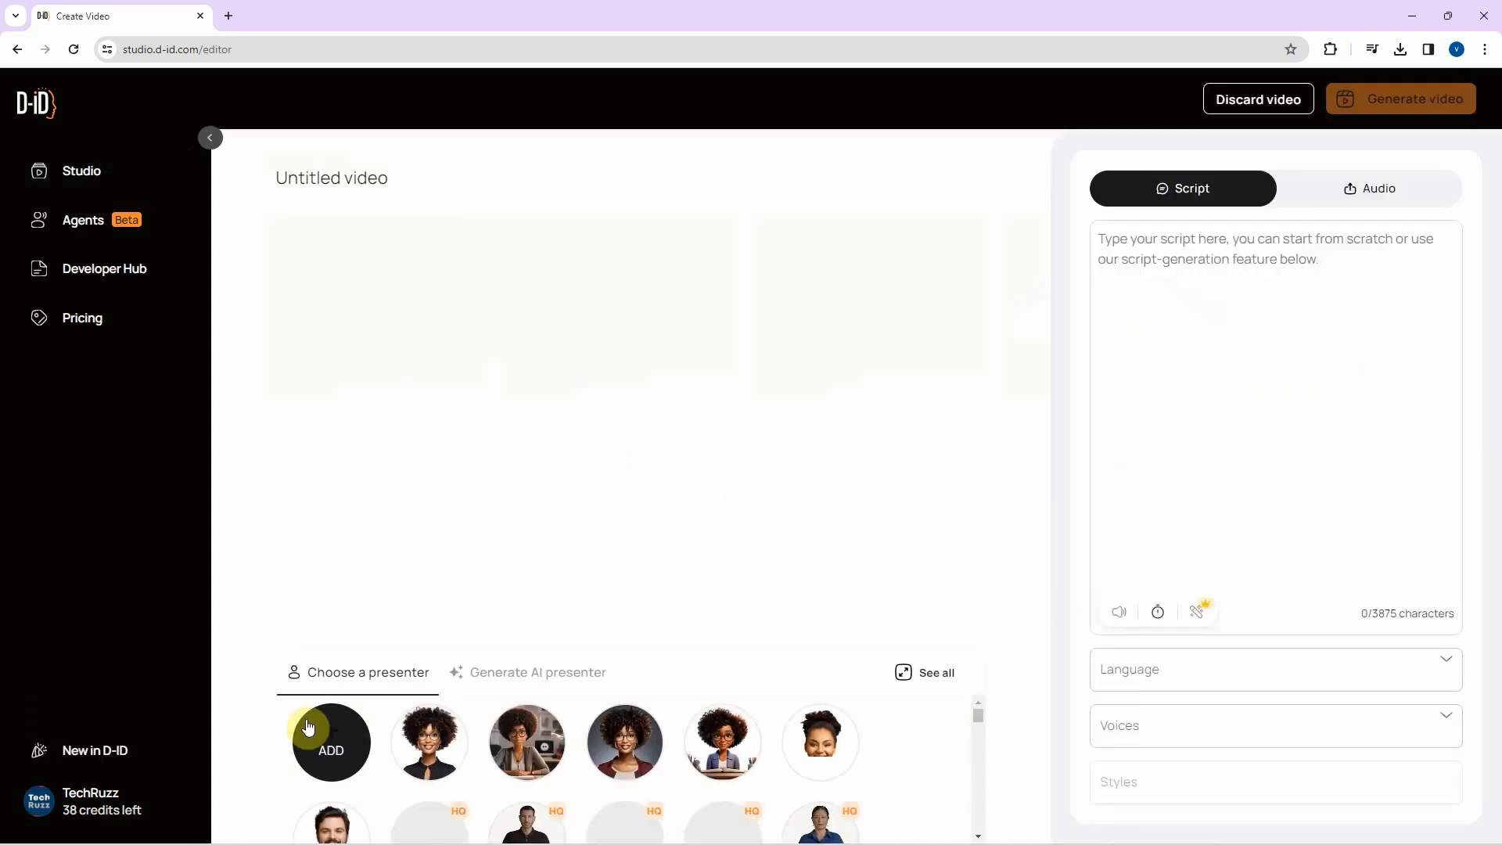
left_click(338, 746)
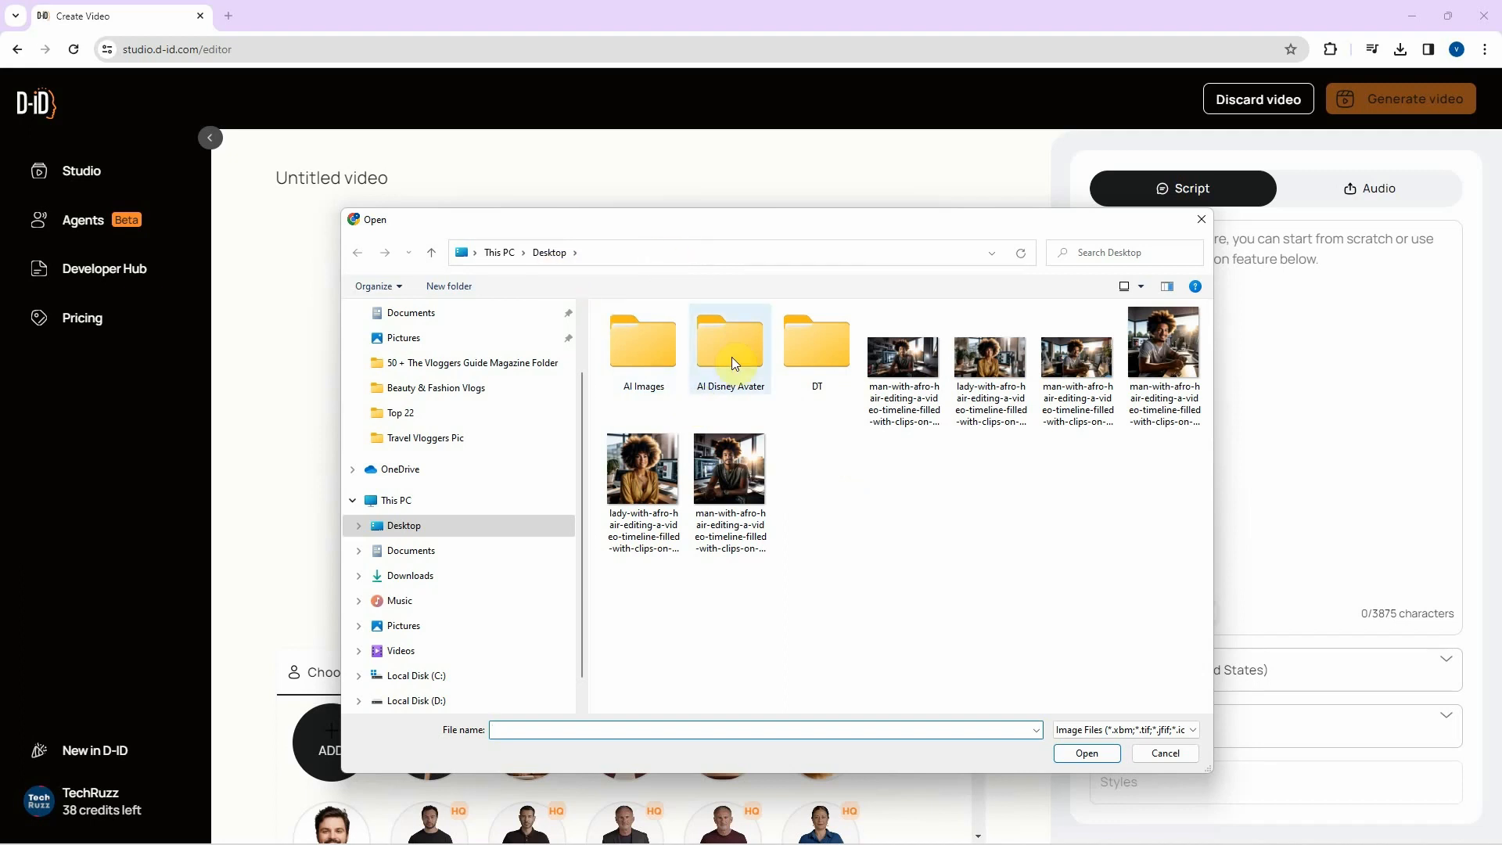
left_click(907, 367)
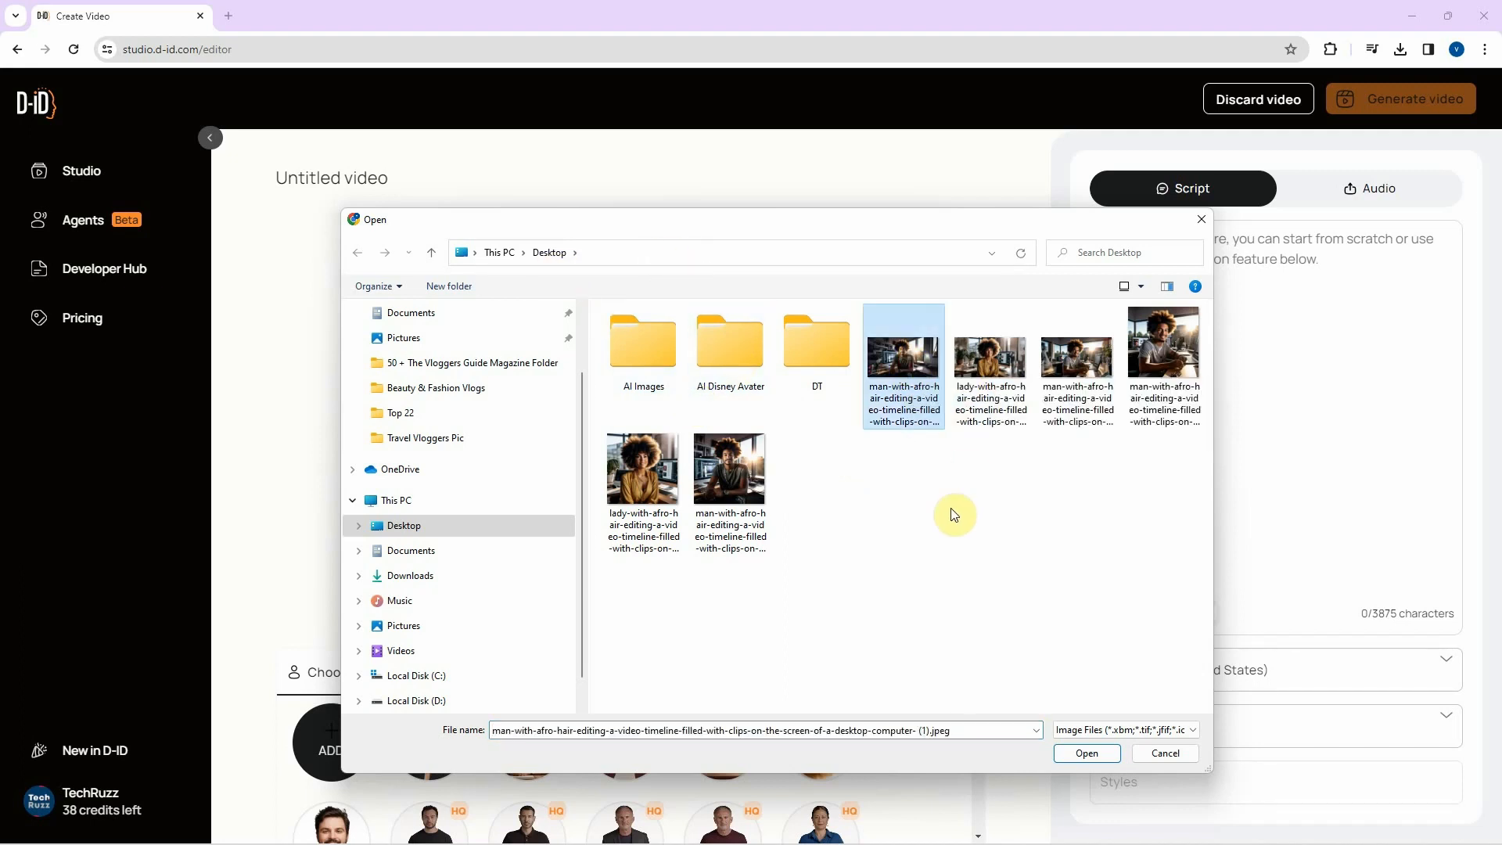
left_click(1089, 755)
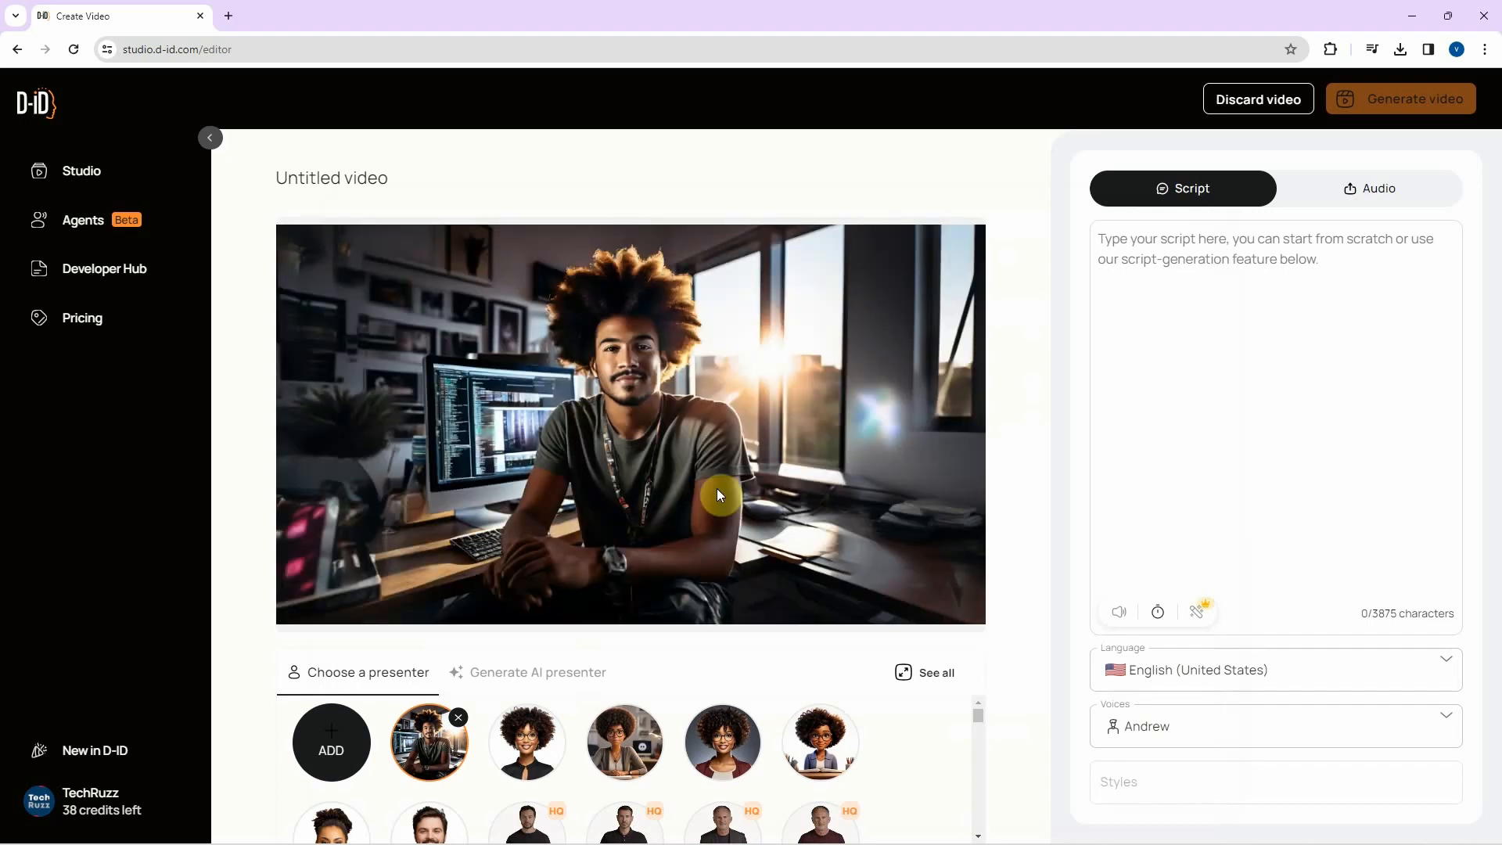
- Name the video "Man" and upload Man.mp3 from the Desktop as its audio
left_click(350, 178)
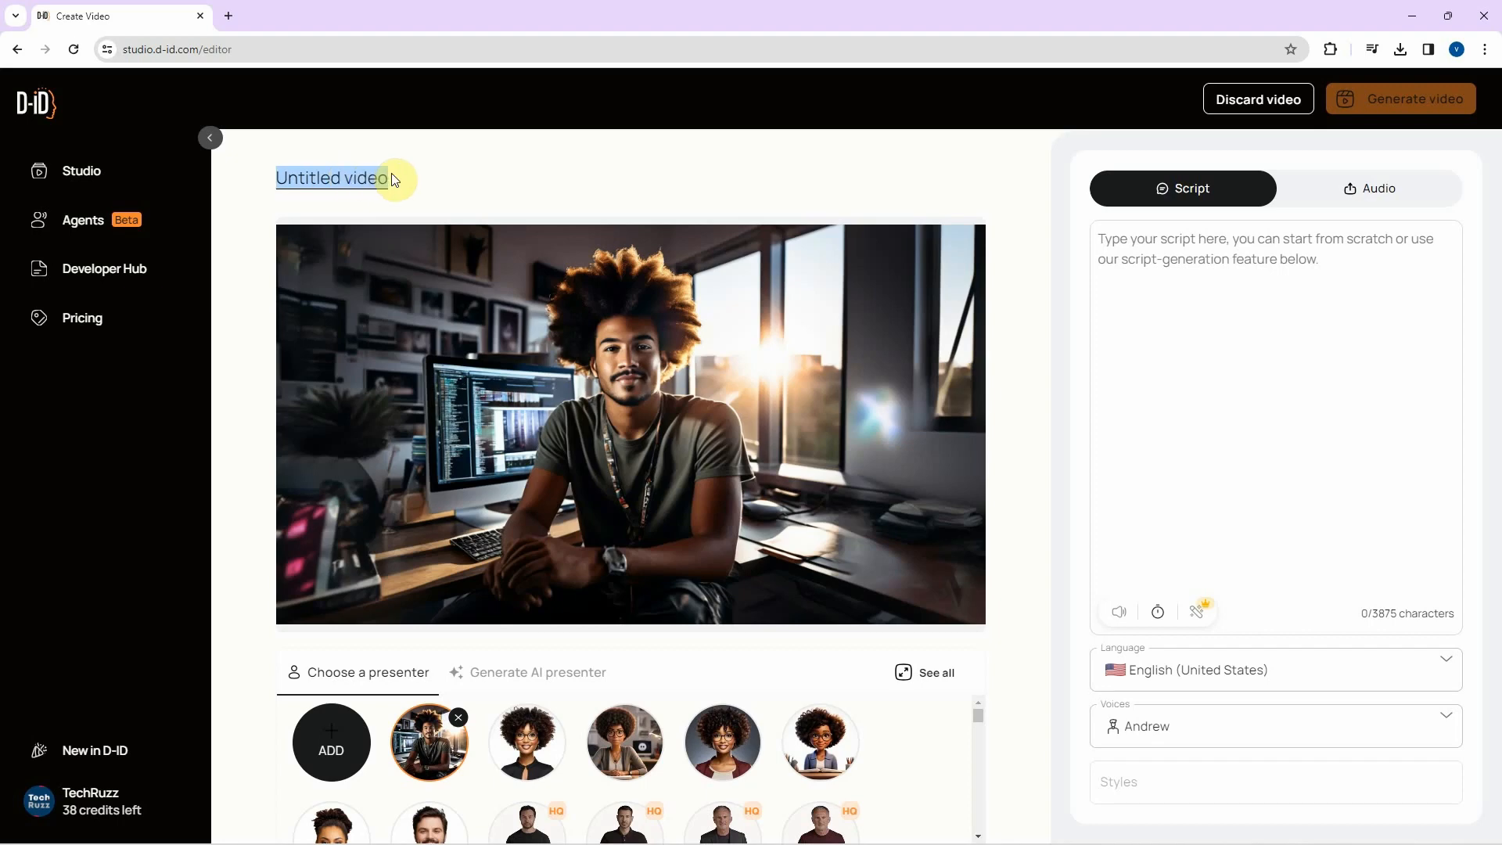
type("Man")
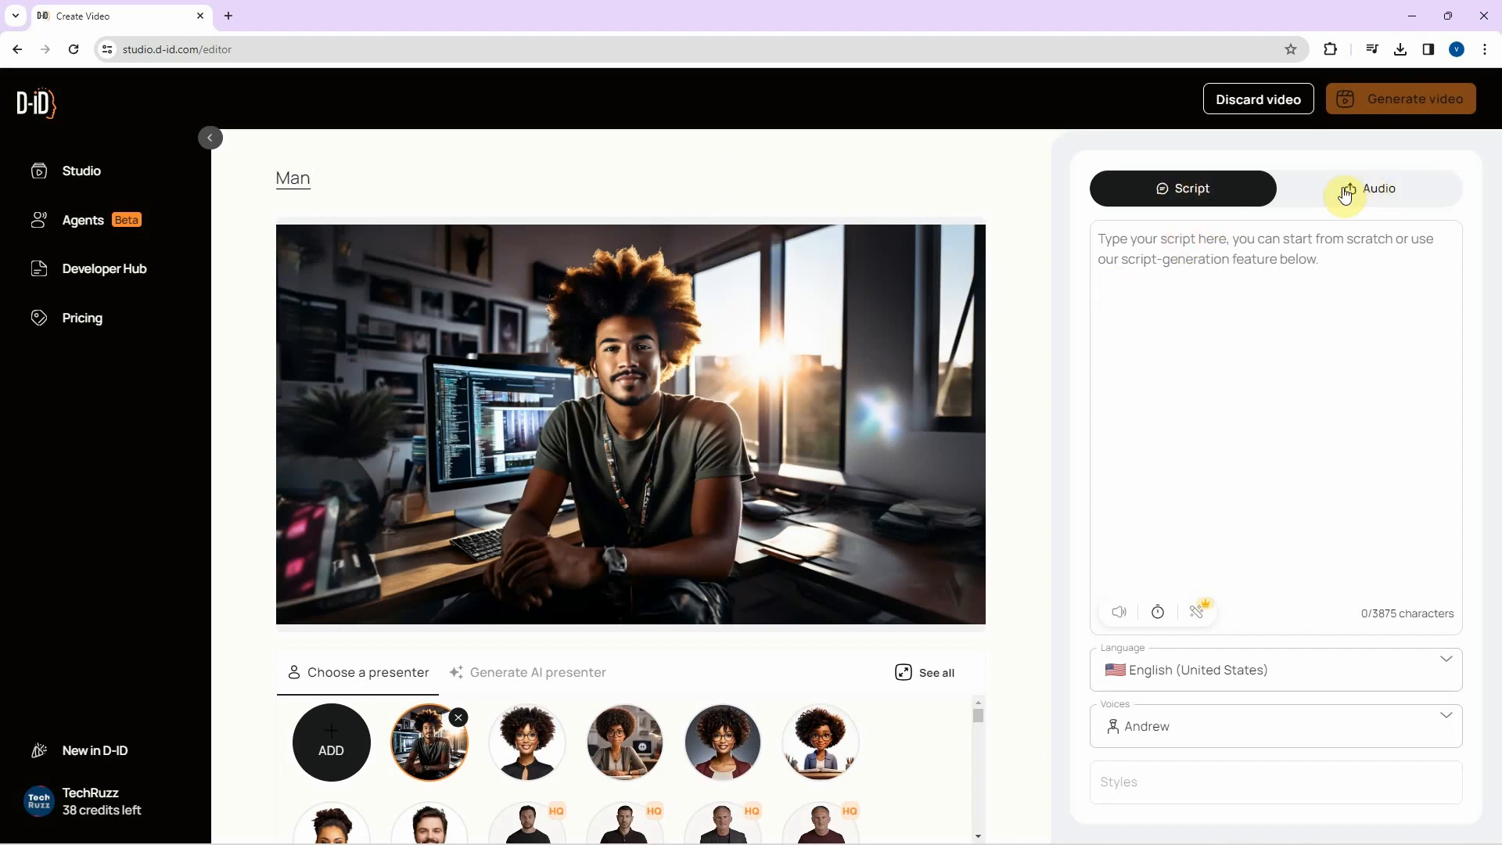
left_click(1385, 199)
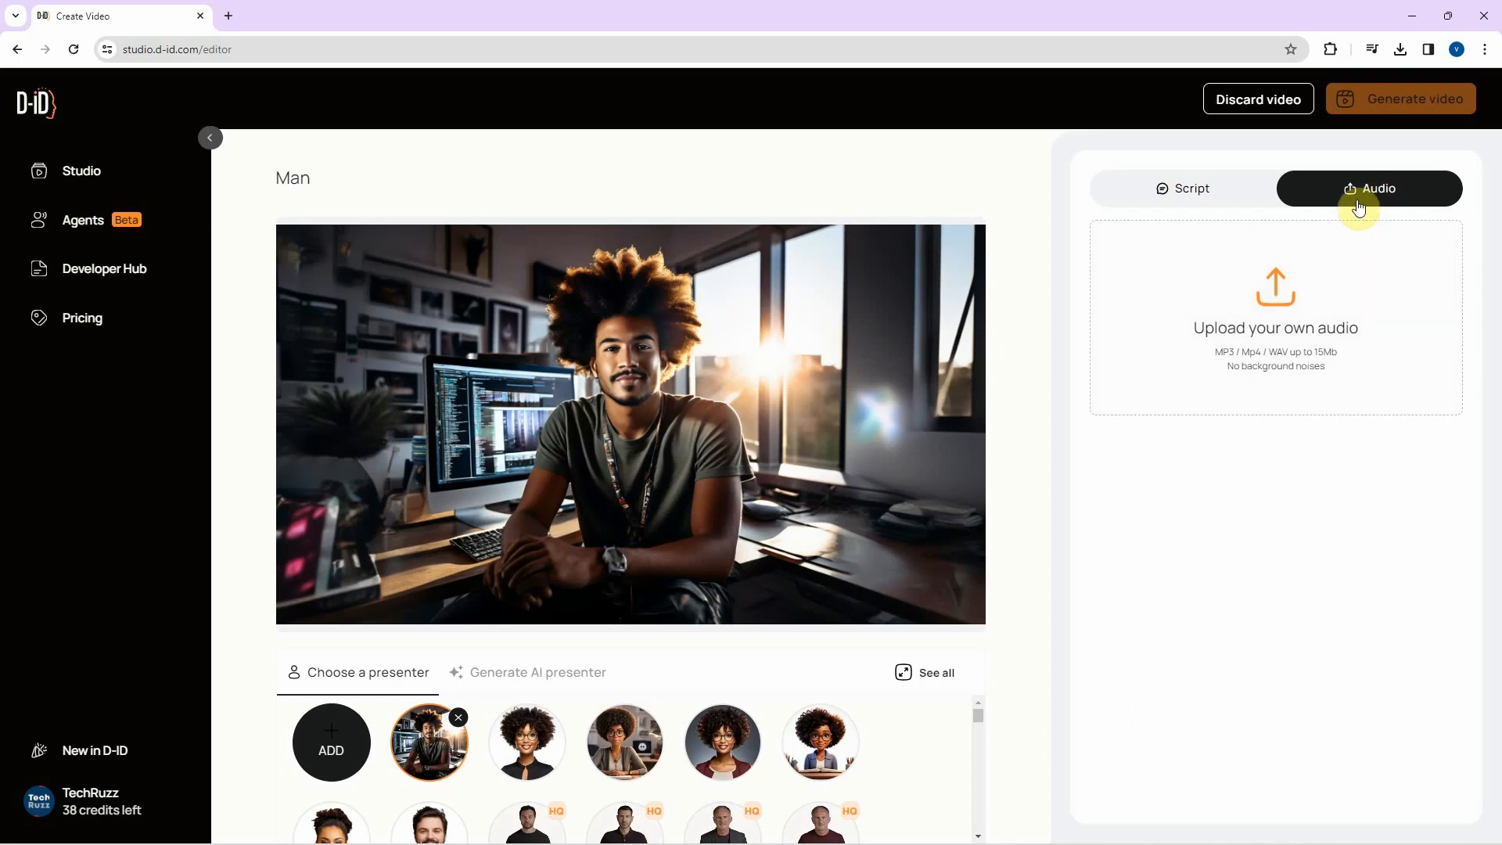
left_click(1284, 317)
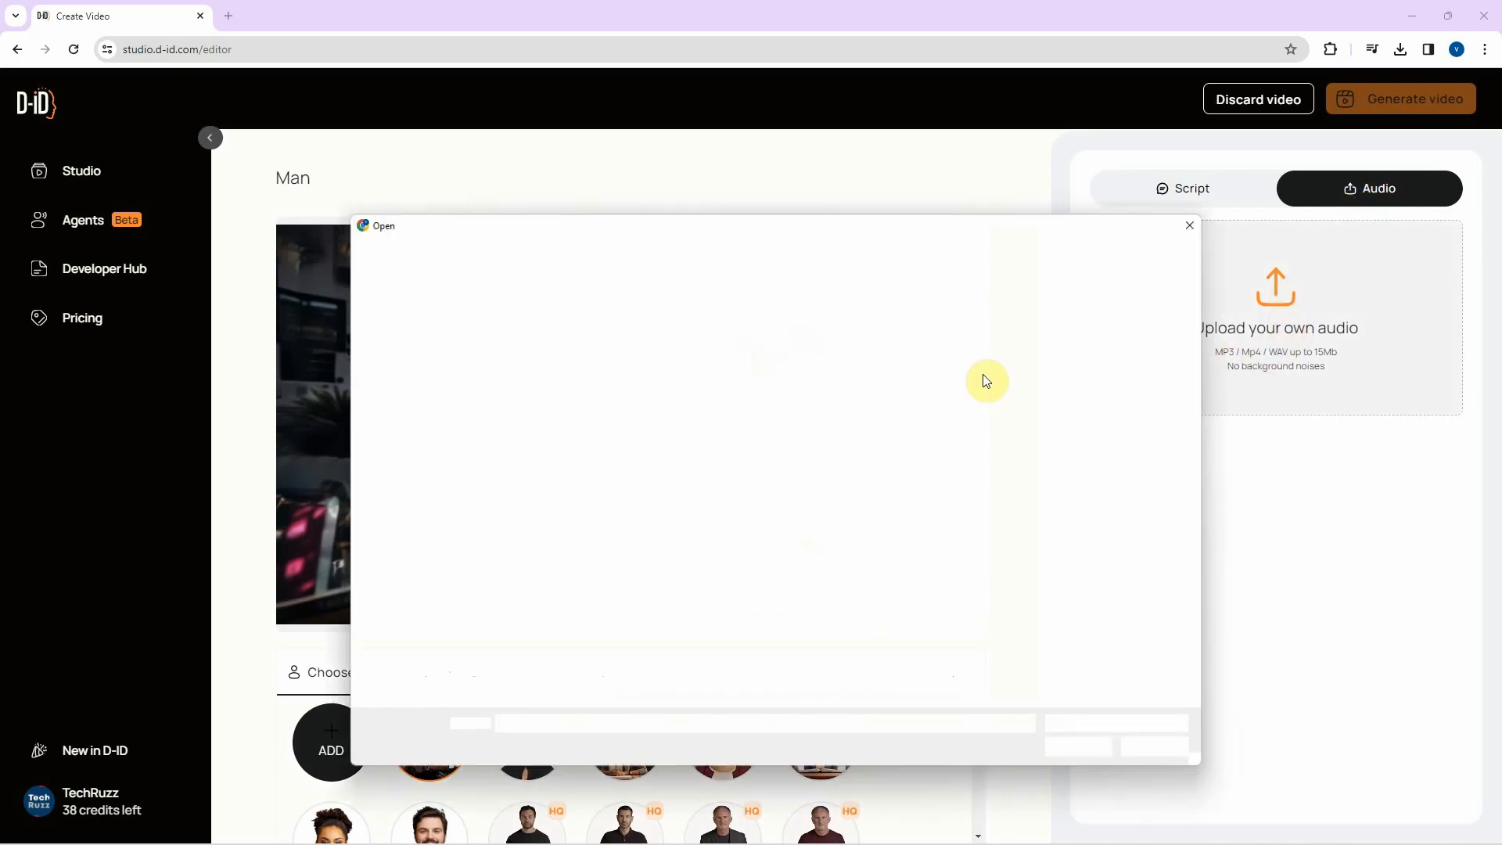
left_click(1003, 351)
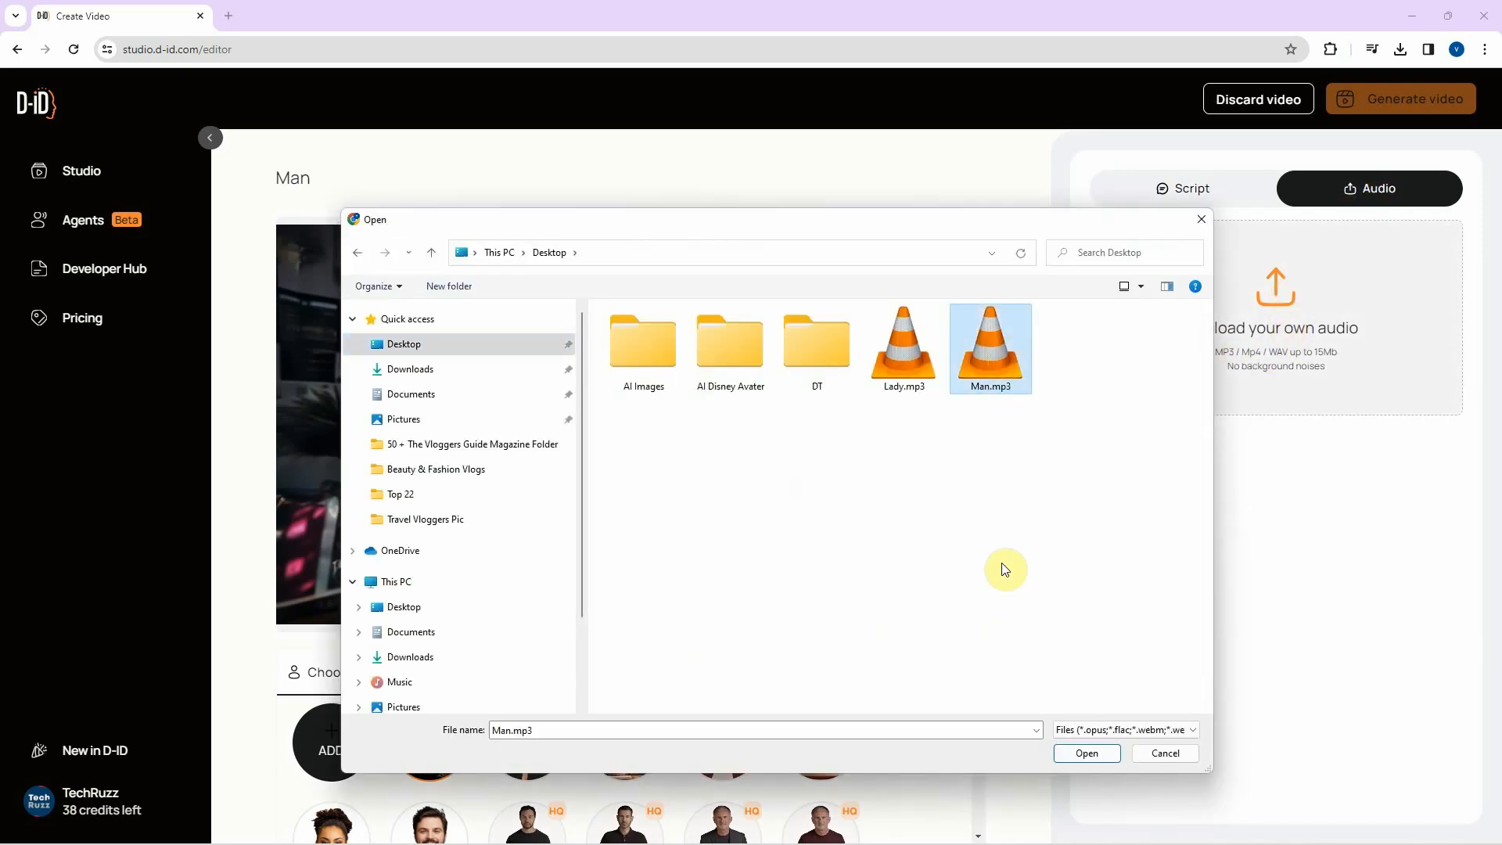
left_click(1106, 755)
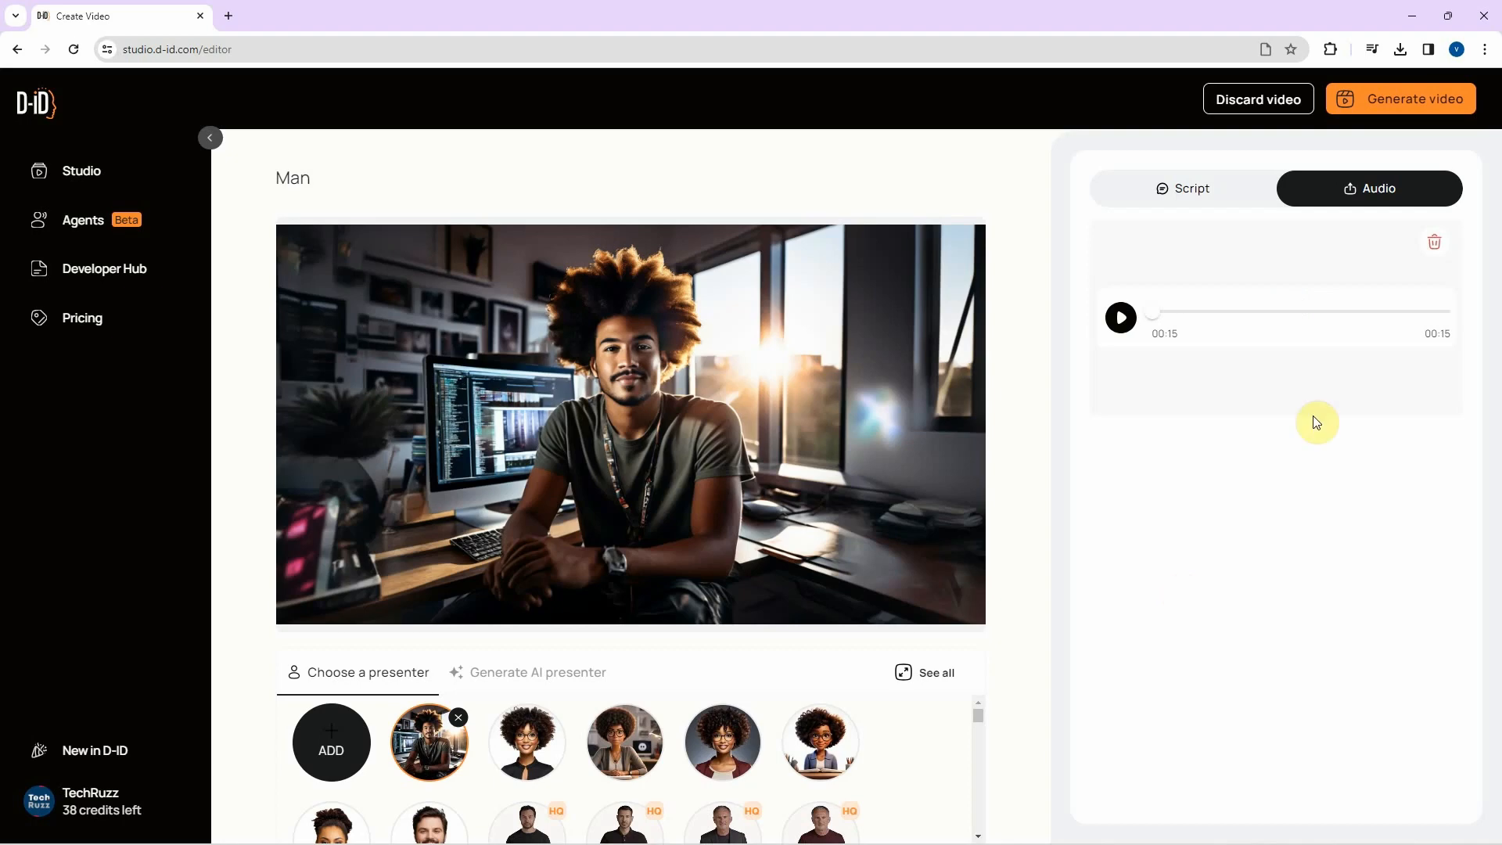
- Generate the Man video, and play and download the finished result
left_click(1389, 102)
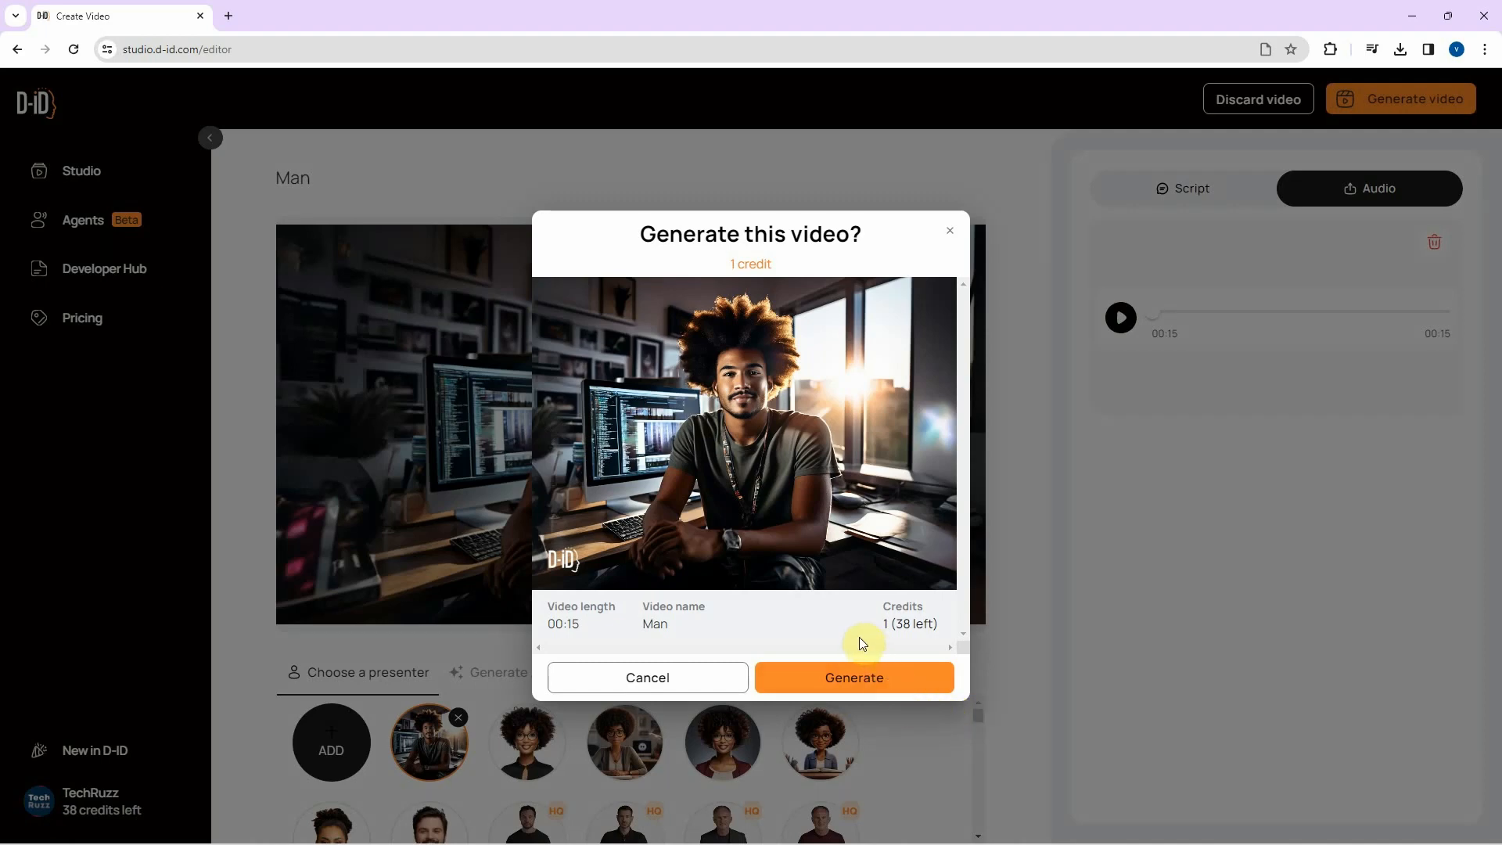
left_click(880, 679)
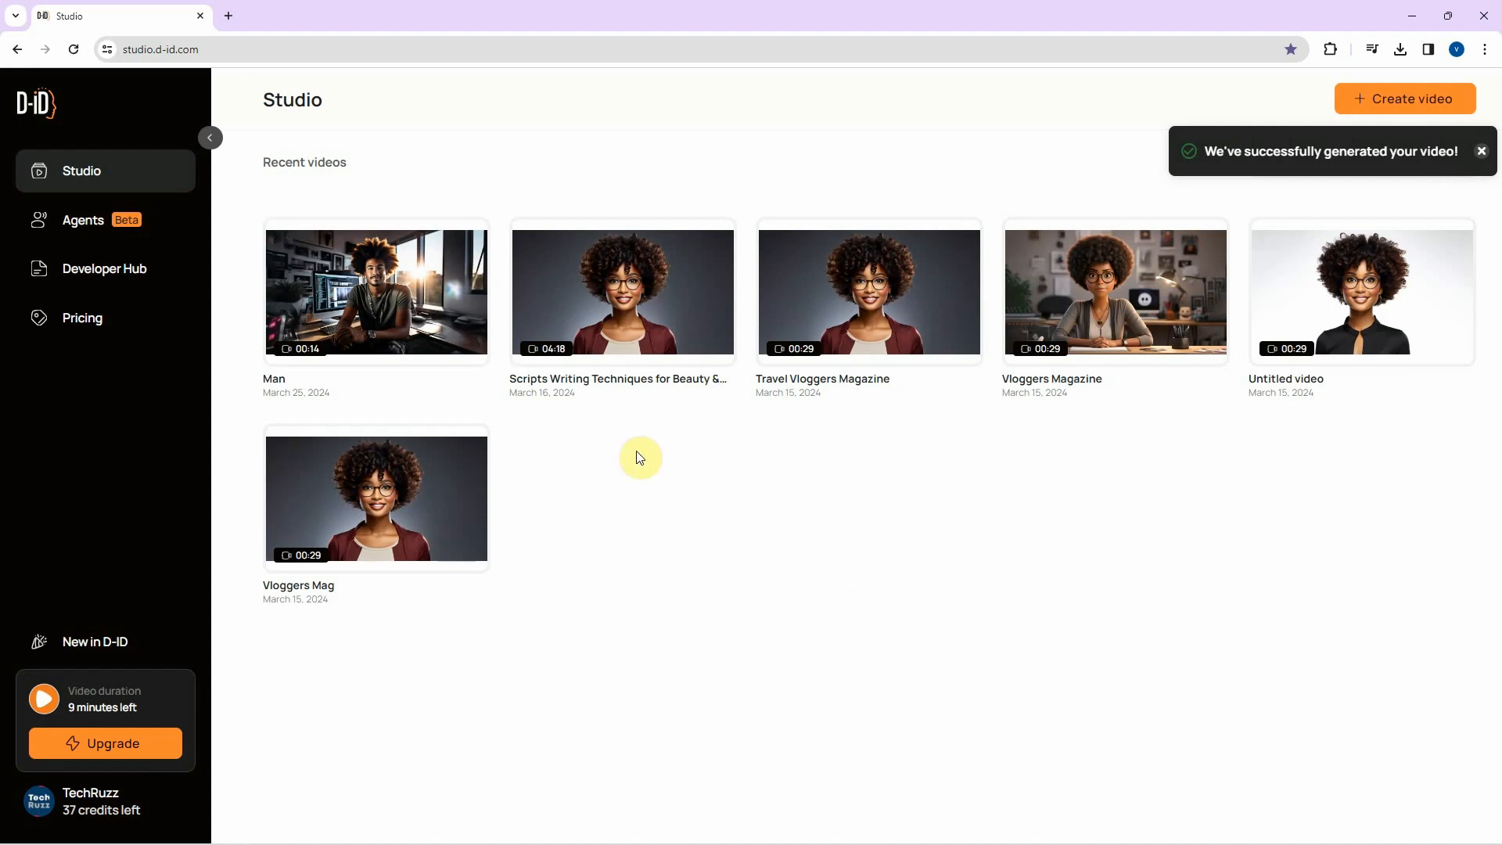
mouse_move(348, 334)
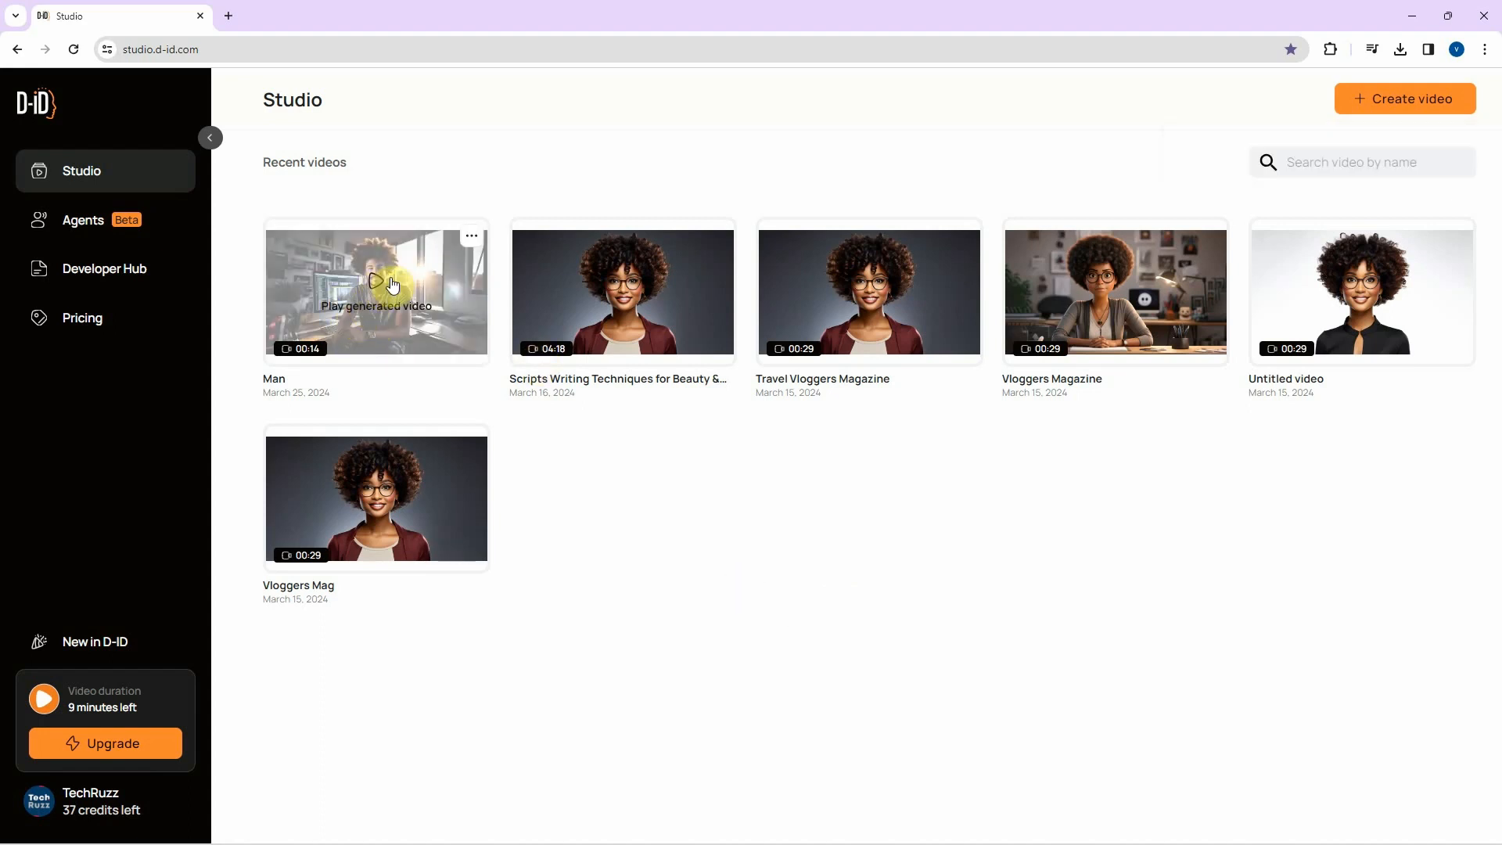
left_click(381, 288)
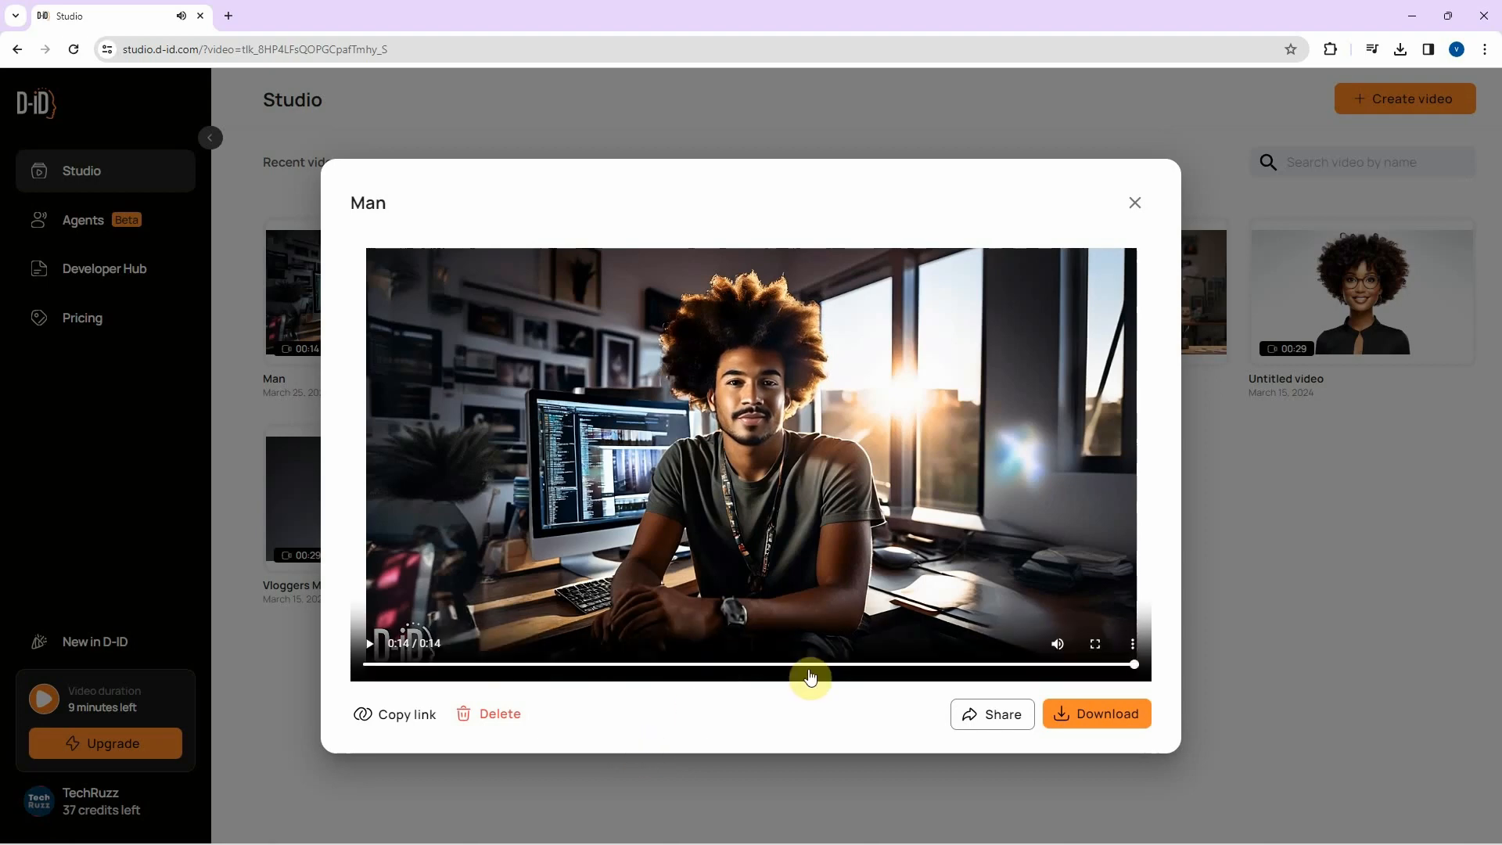
left_click(1097, 714)
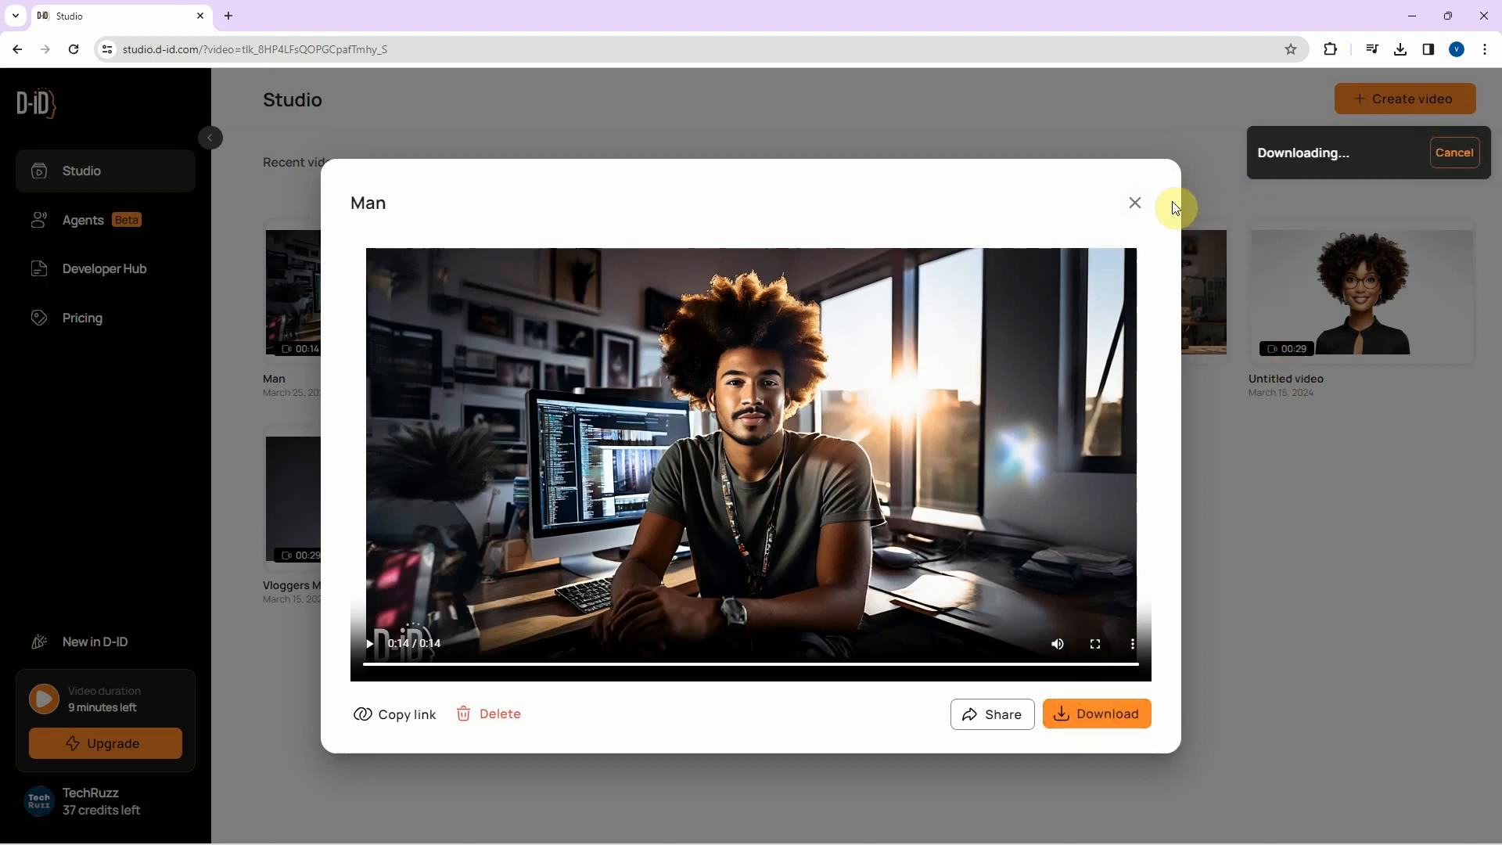
left_click(1135, 205)
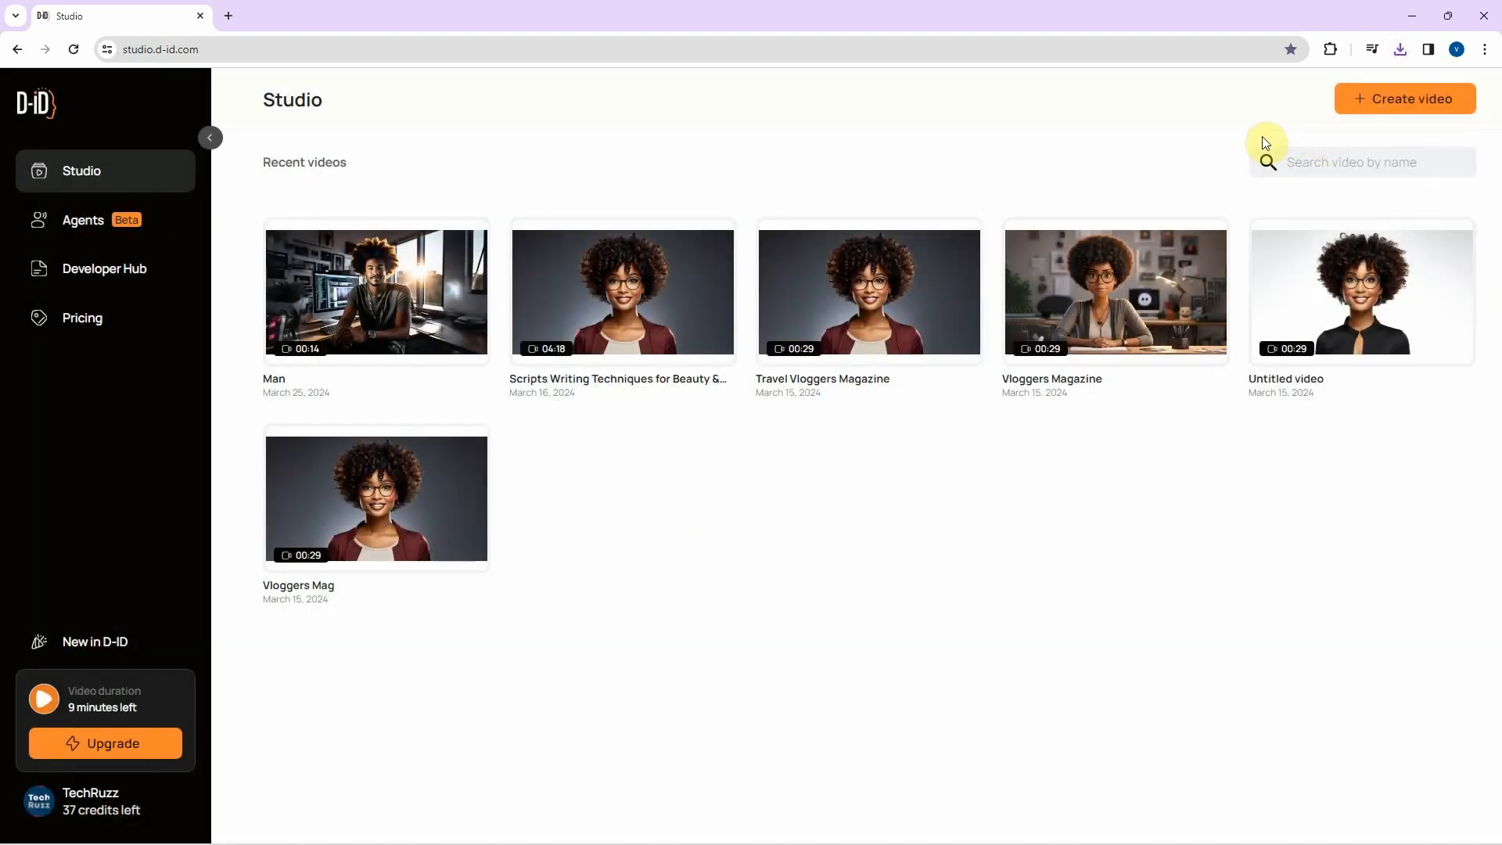
- Create another video and add the lady-with-afro-hair .jpeg image from the Desktop as its presenter
left_click(1377, 99)
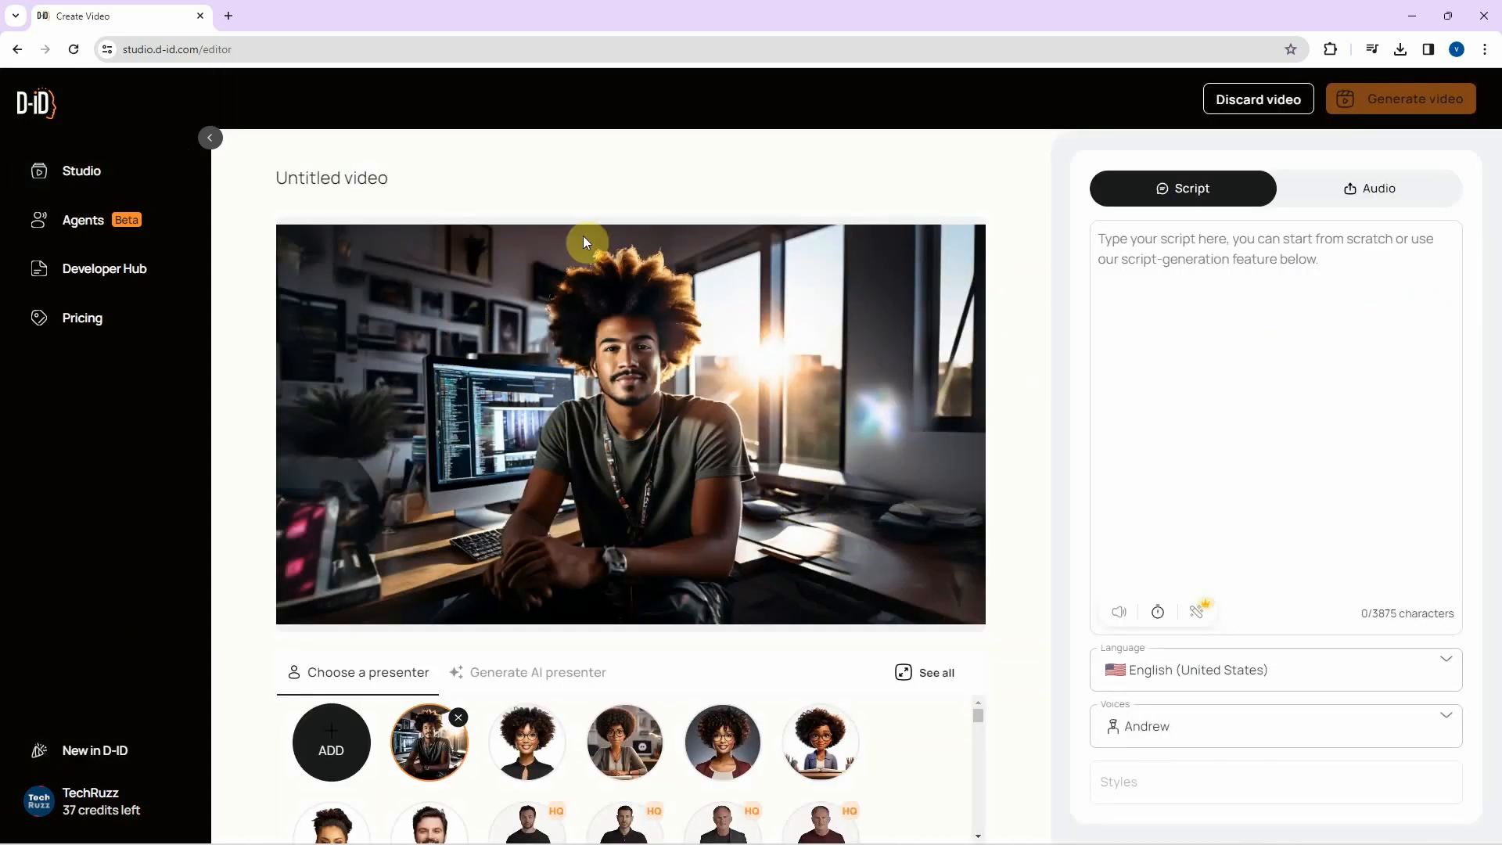
left_click(331, 745)
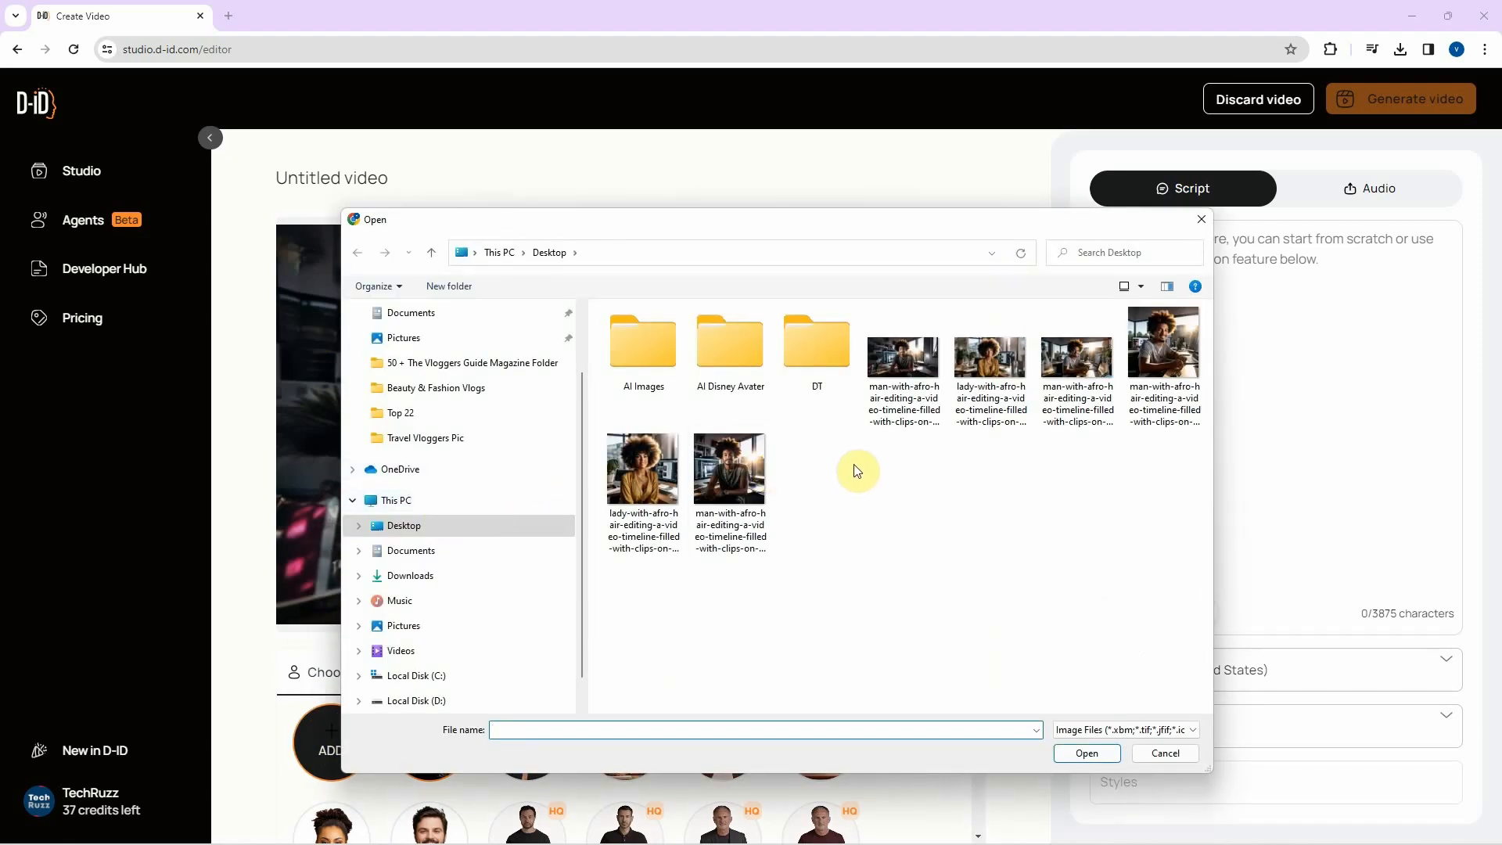
left_click(987, 368)
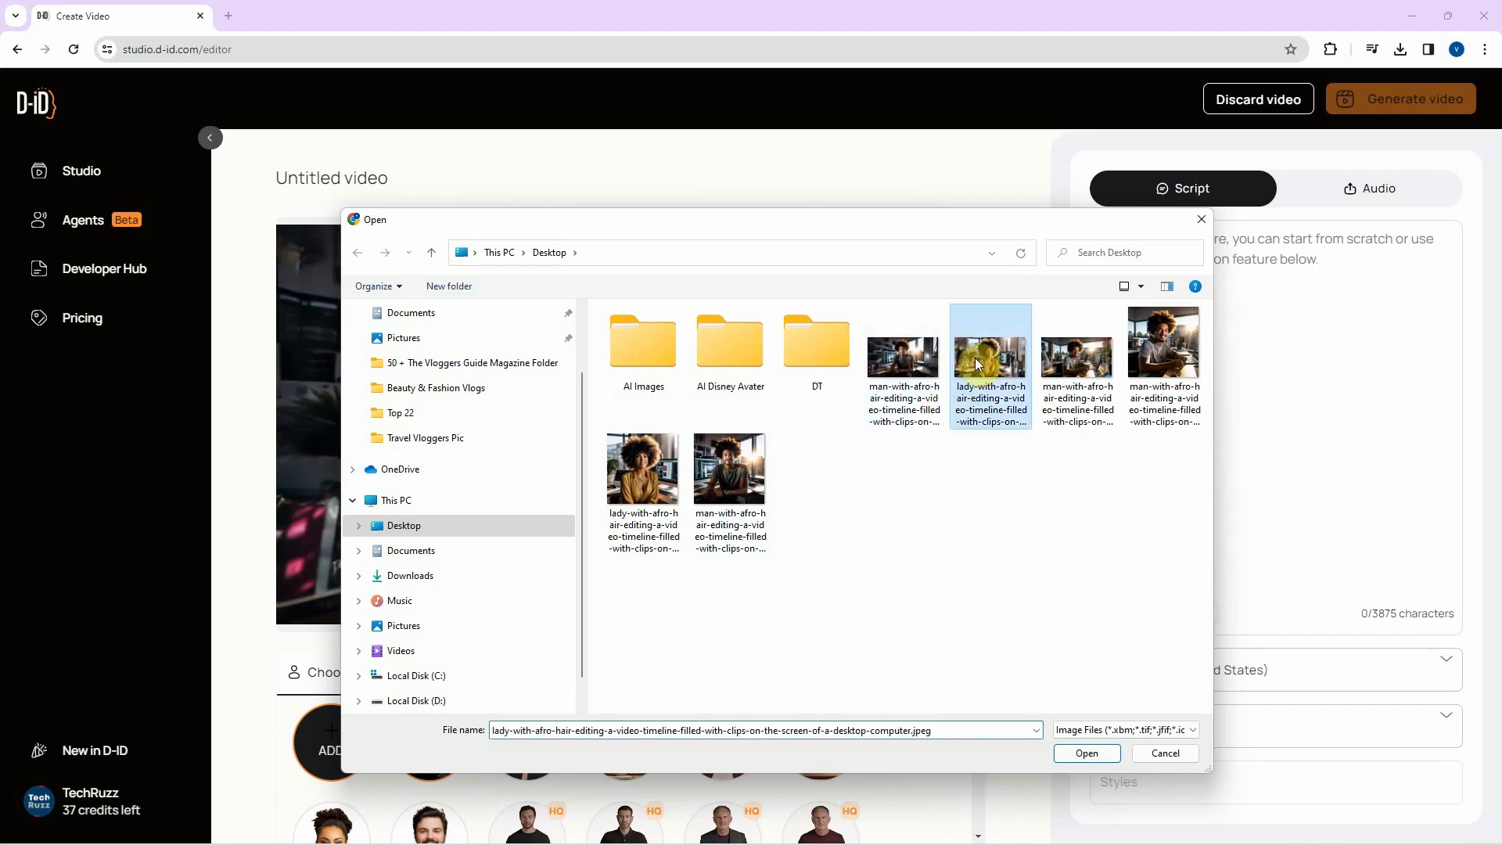
left_click(1086, 754)
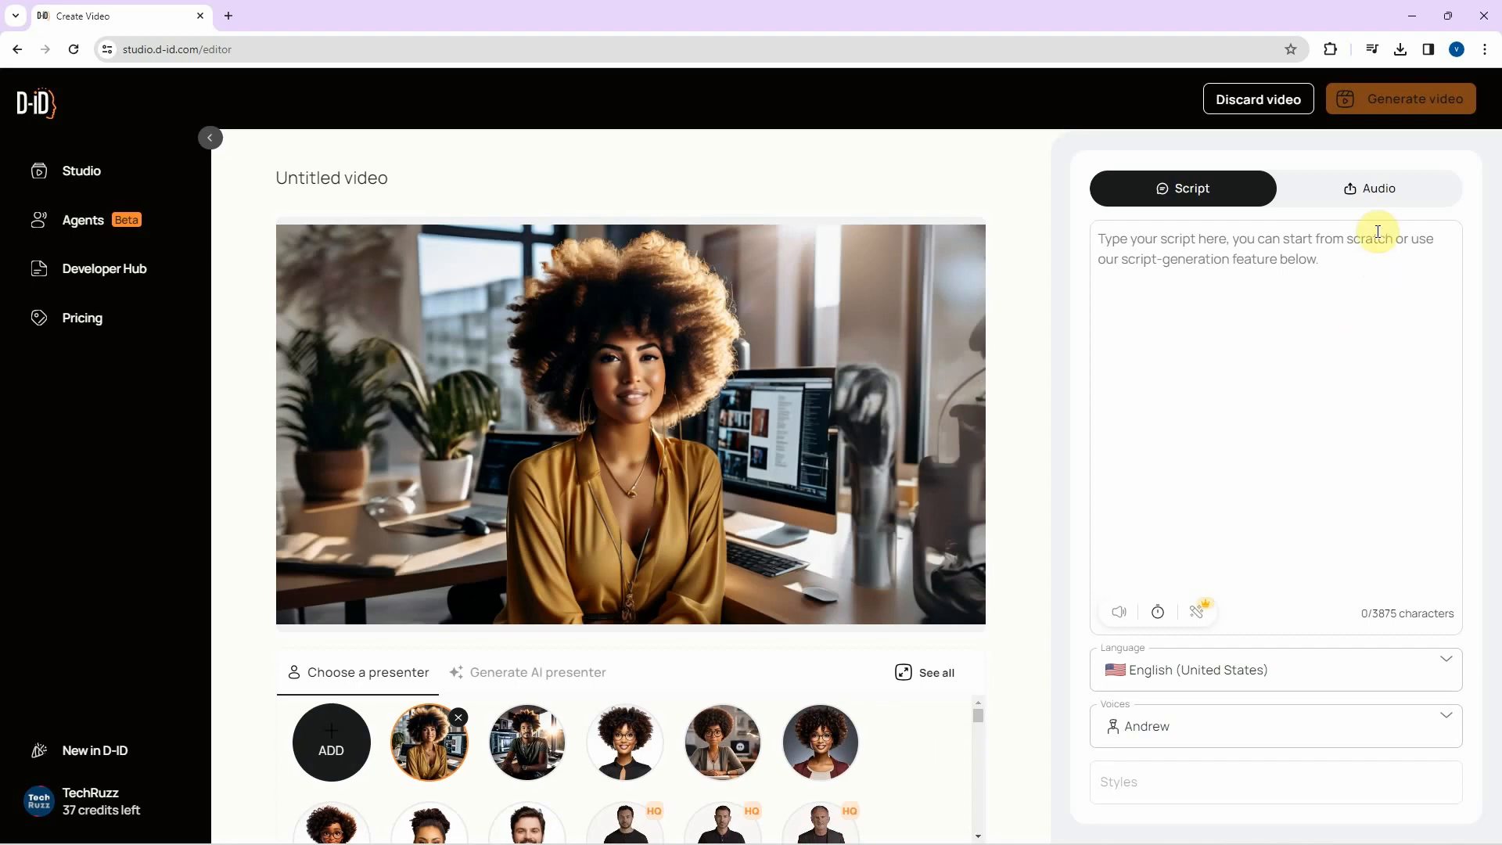
- Upload Lady.mp3 as the audio for the lady presenter and generate the video
left_click(1377, 197)
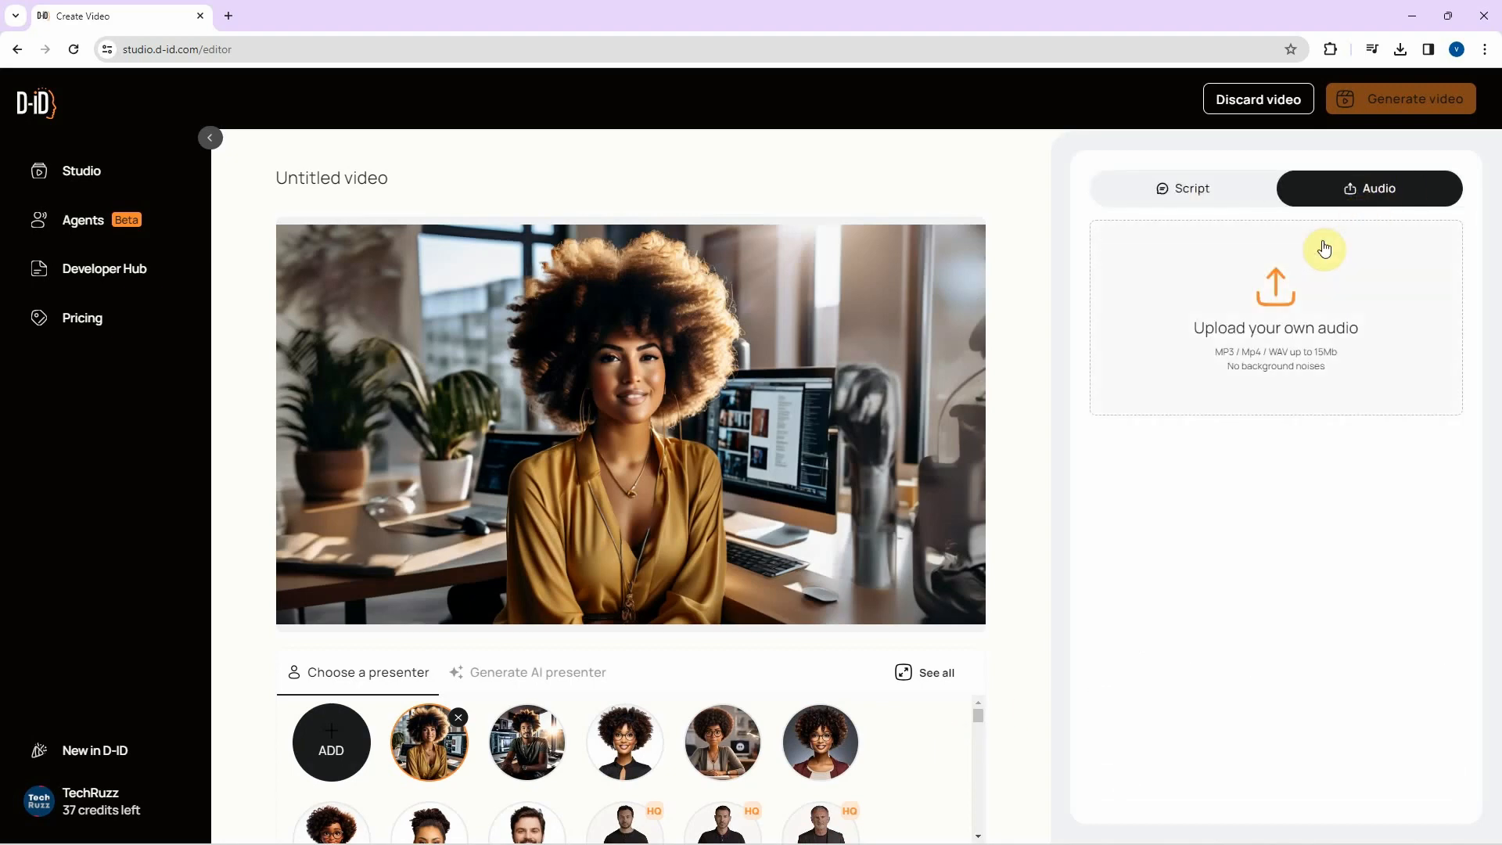
left_click(1266, 342)
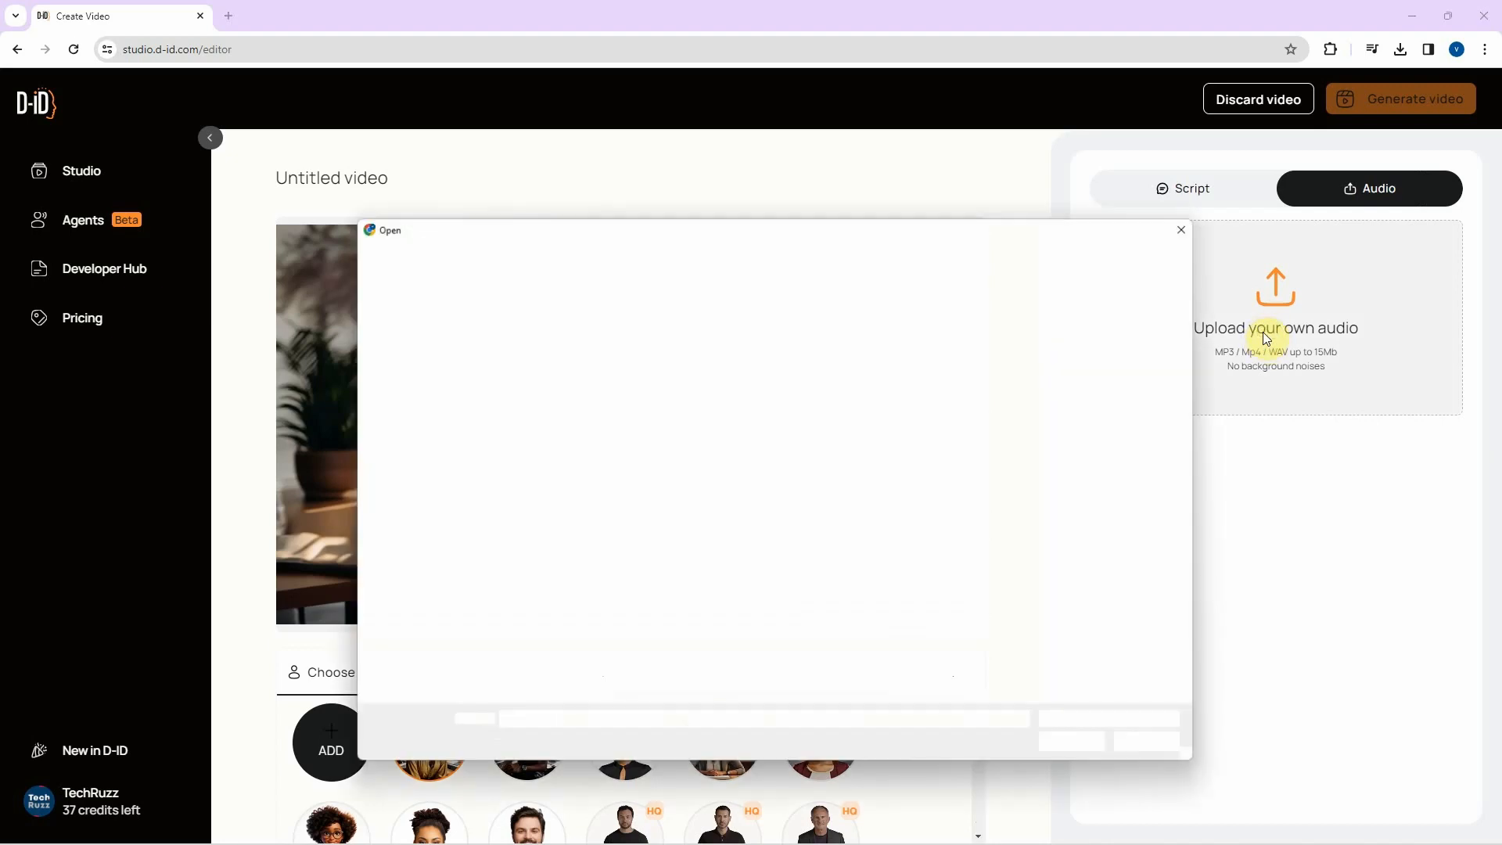
left_click(991, 344)
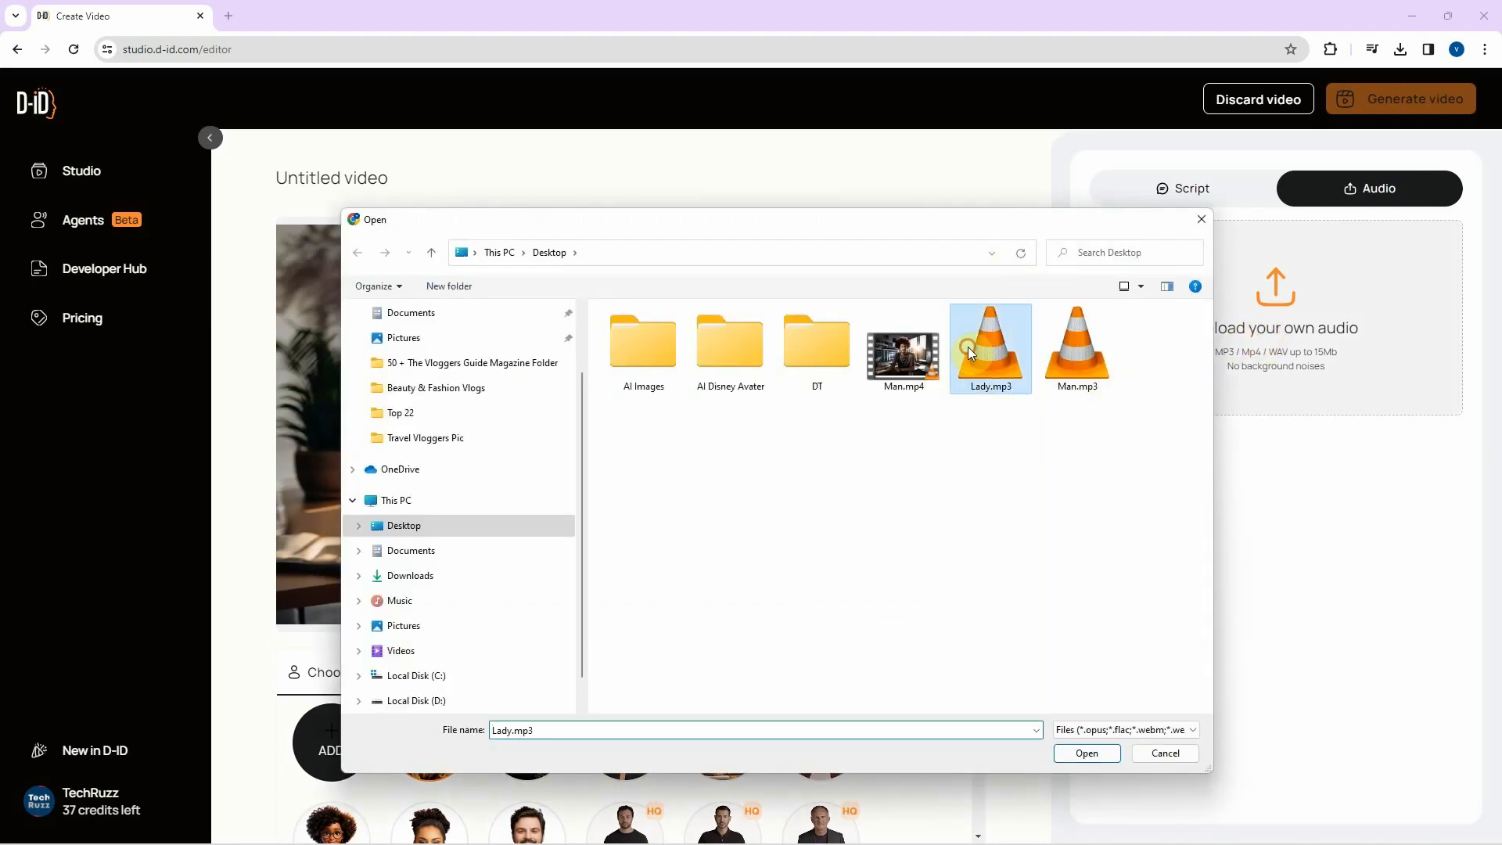
left_click(1087, 753)
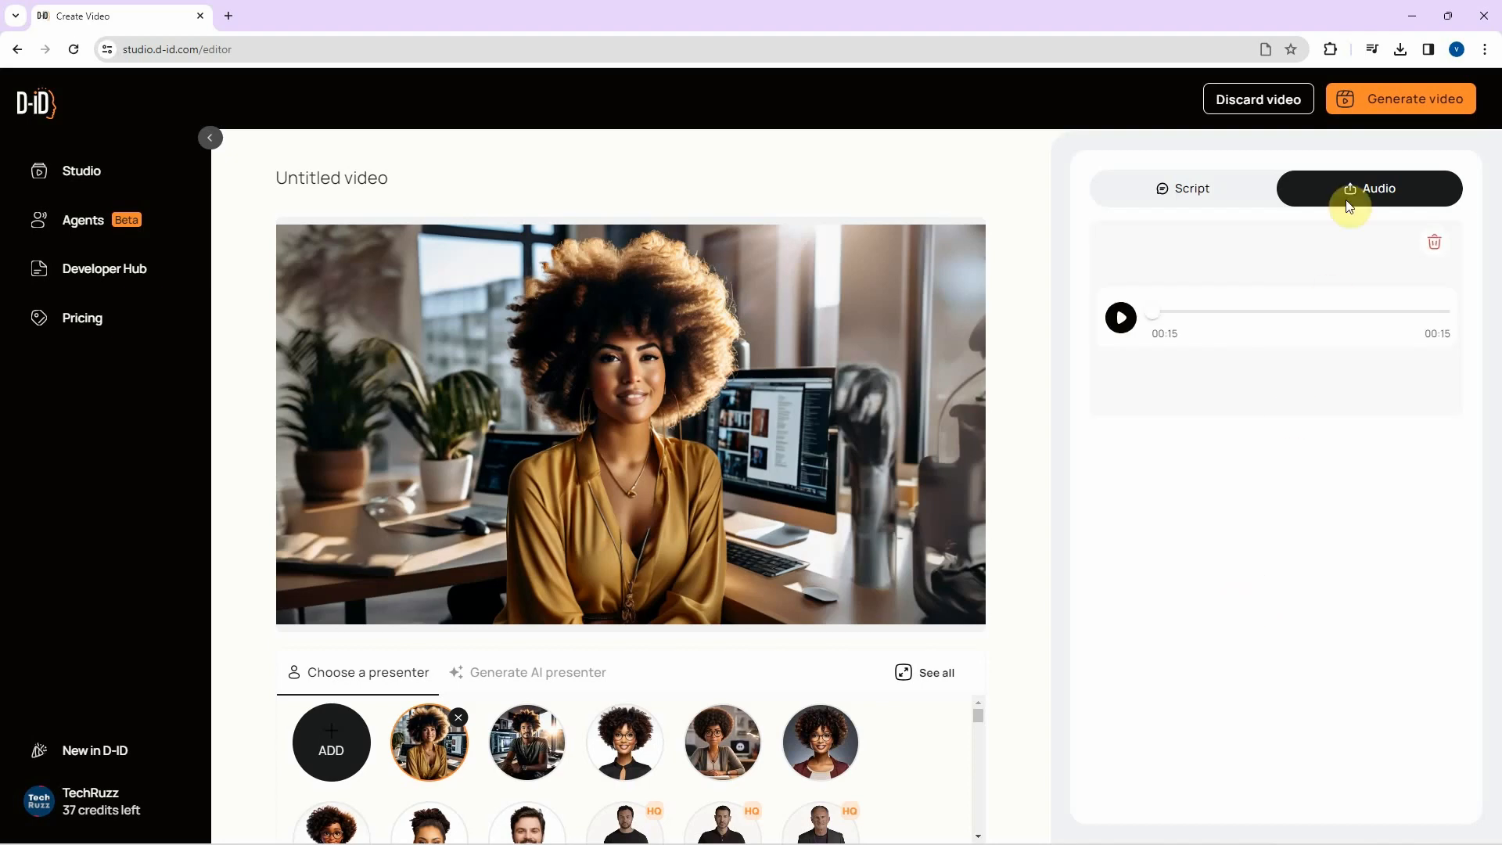
left_click(1397, 103)
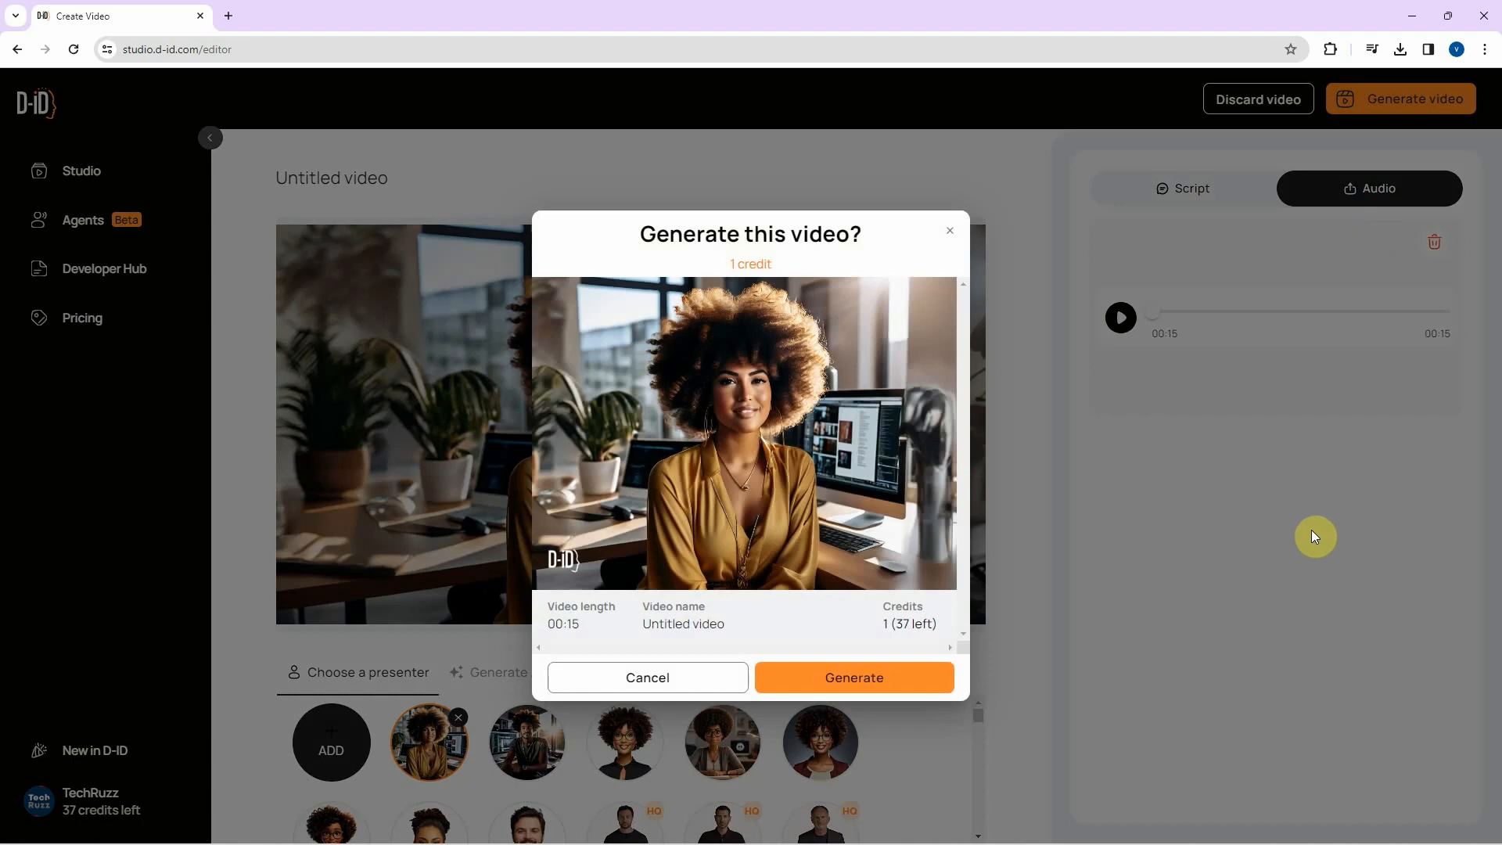
left_click(866, 685)
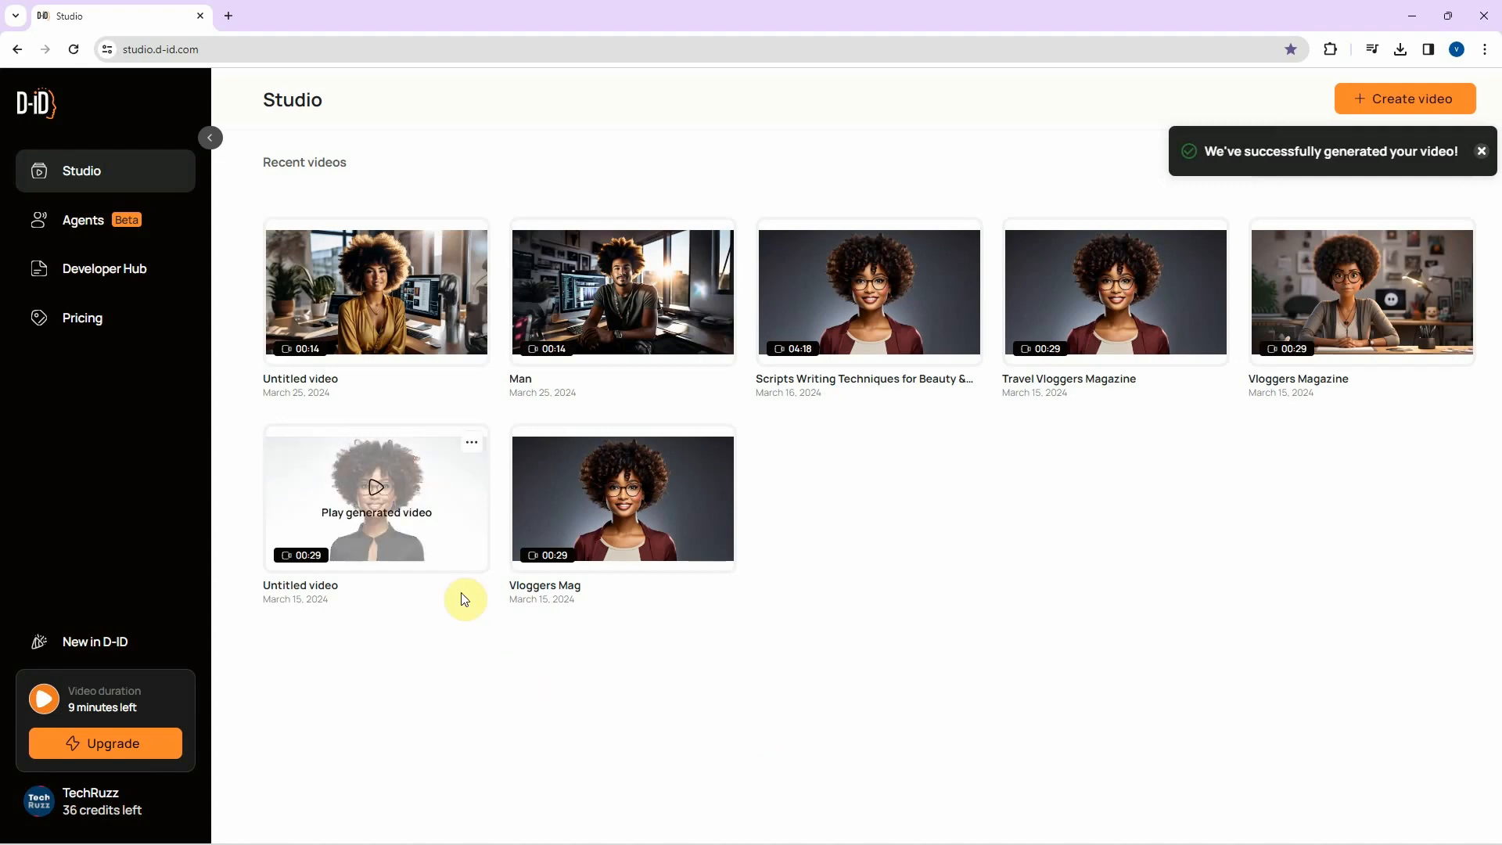
- Play and download the generated lady video, and minimize the browser to return to the desktop
left_click(378, 288)
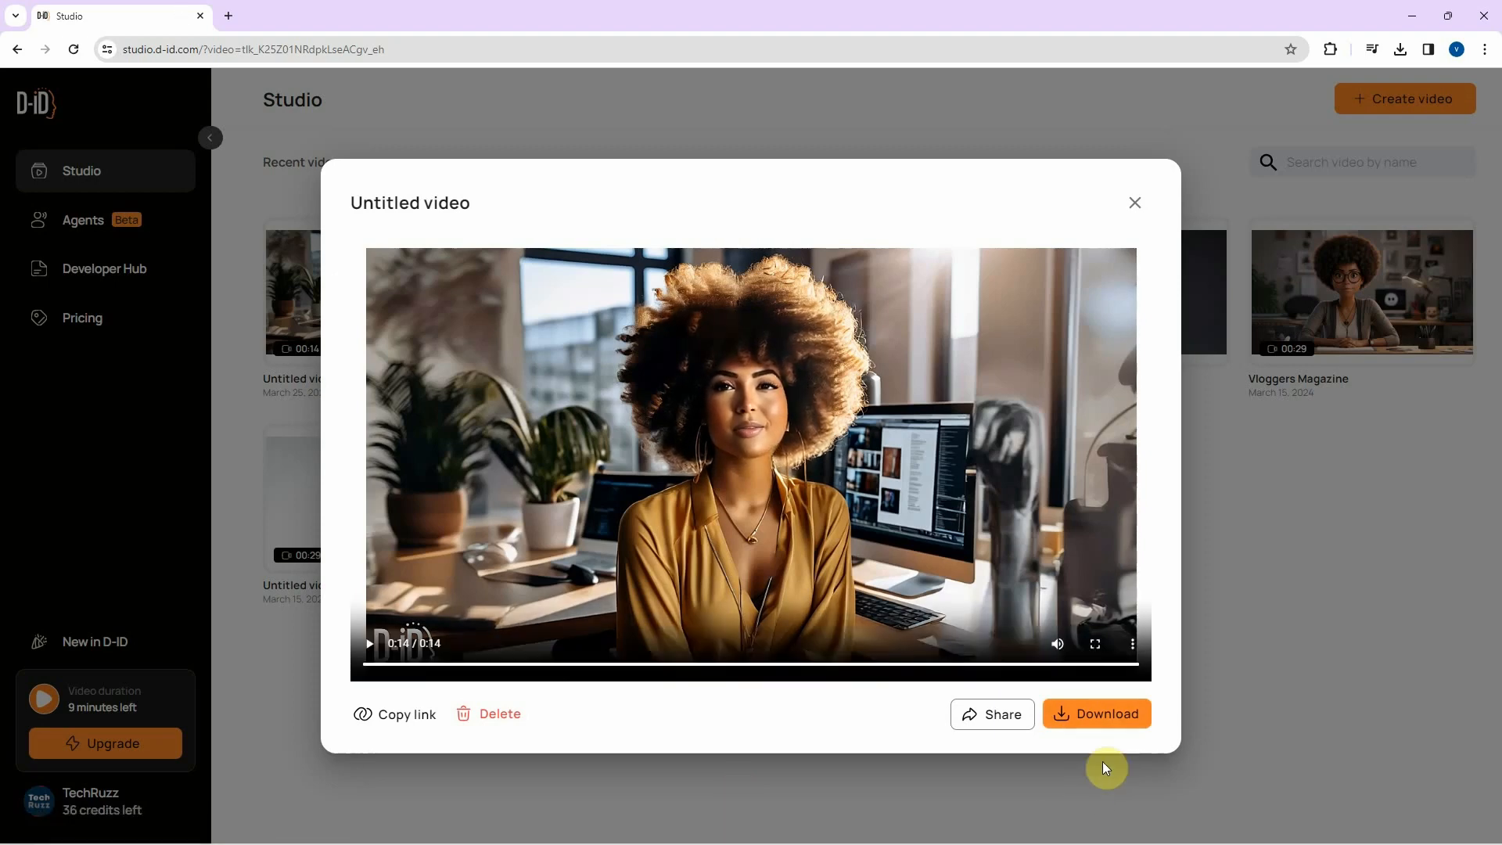
left_click(1098, 724)
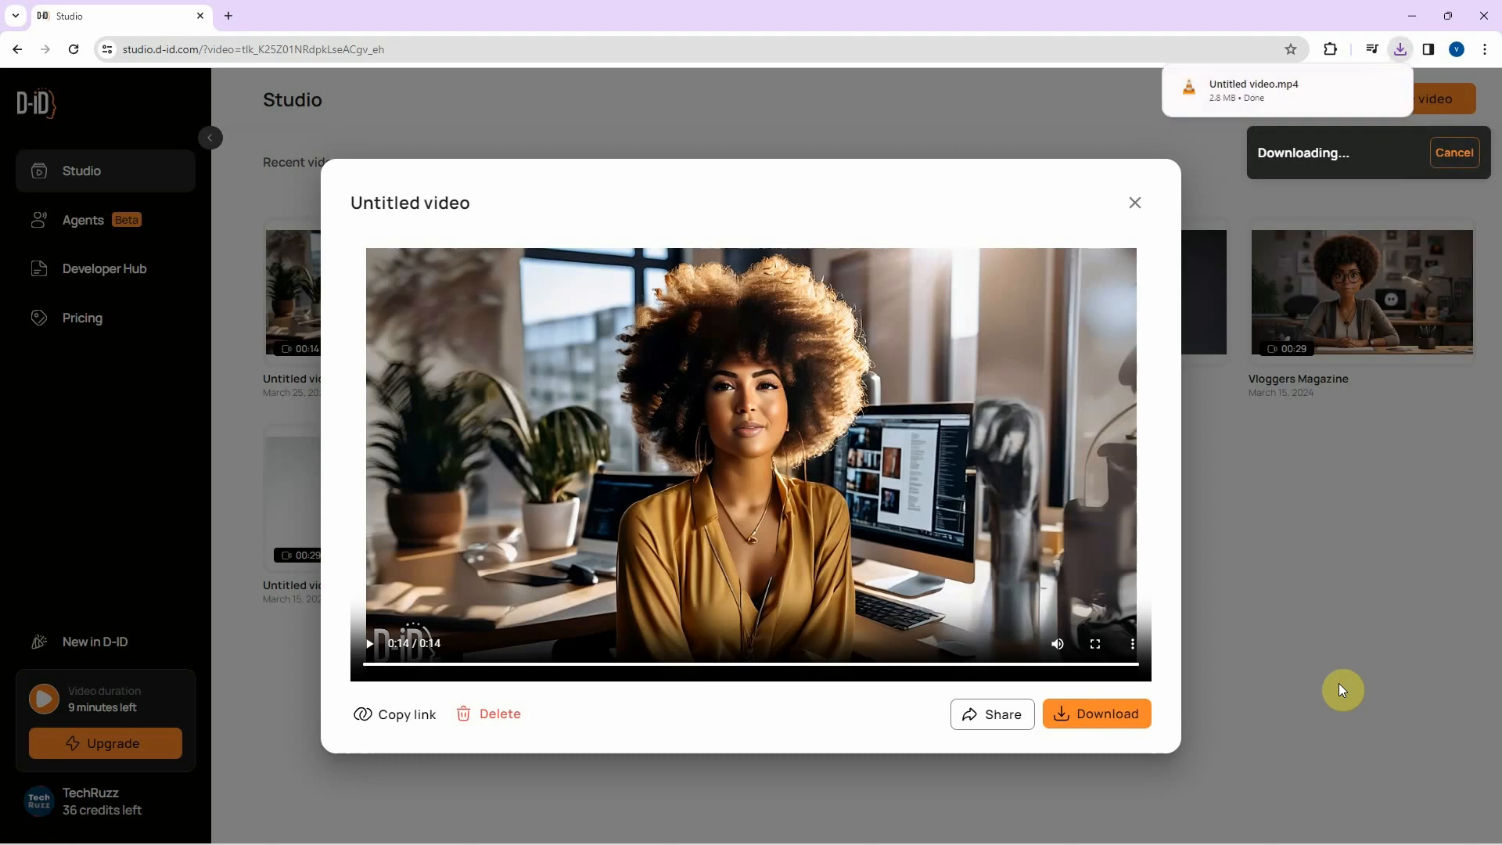
left_click(1136, 205)
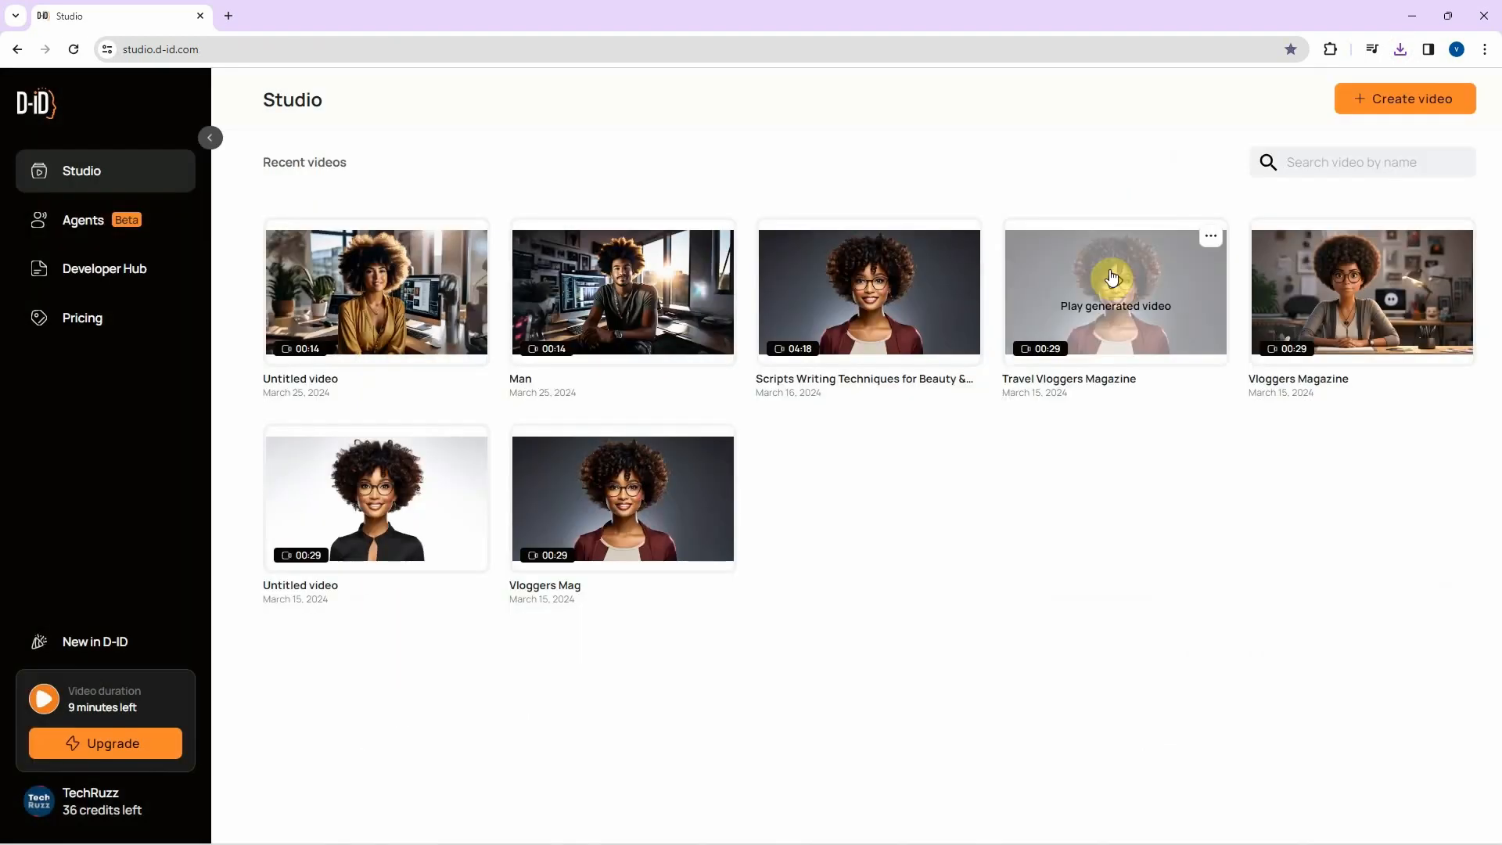
left_click(1417, 17)
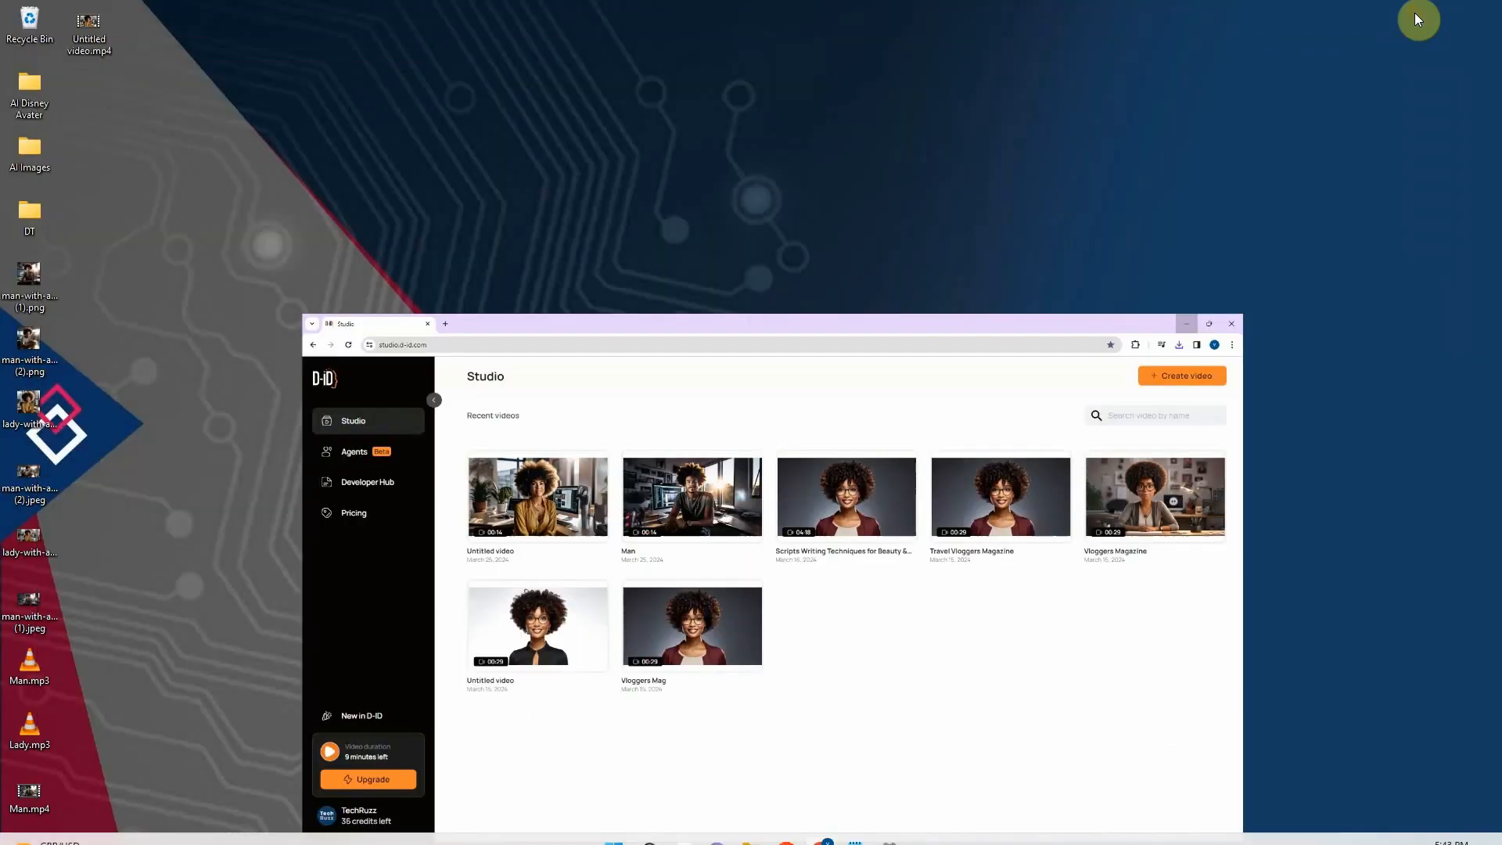